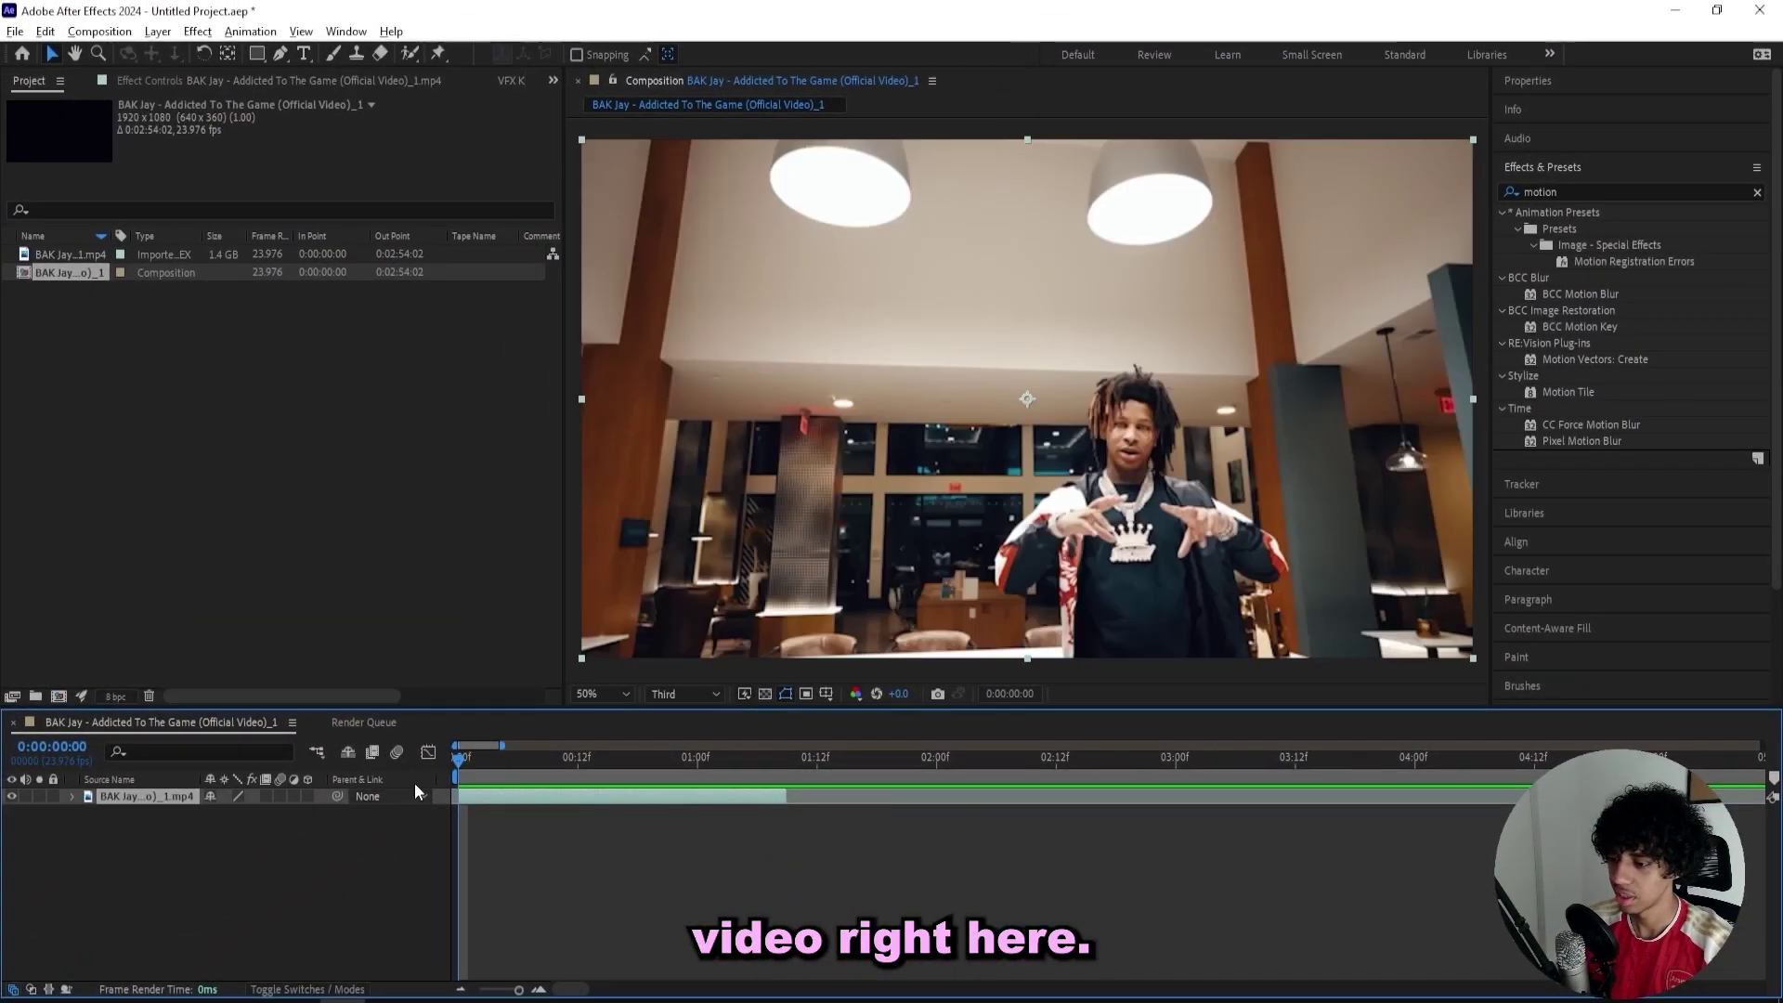
# - Set the composition preview to Full resolution and end the work area at 0:00:01:08, where the clip's shot ends
pyautogui.click(683, 694)
pyautogui.click(669, 734)
pyautogui.moveTo(557, 760); pyautogui.dragTo(777, 762)
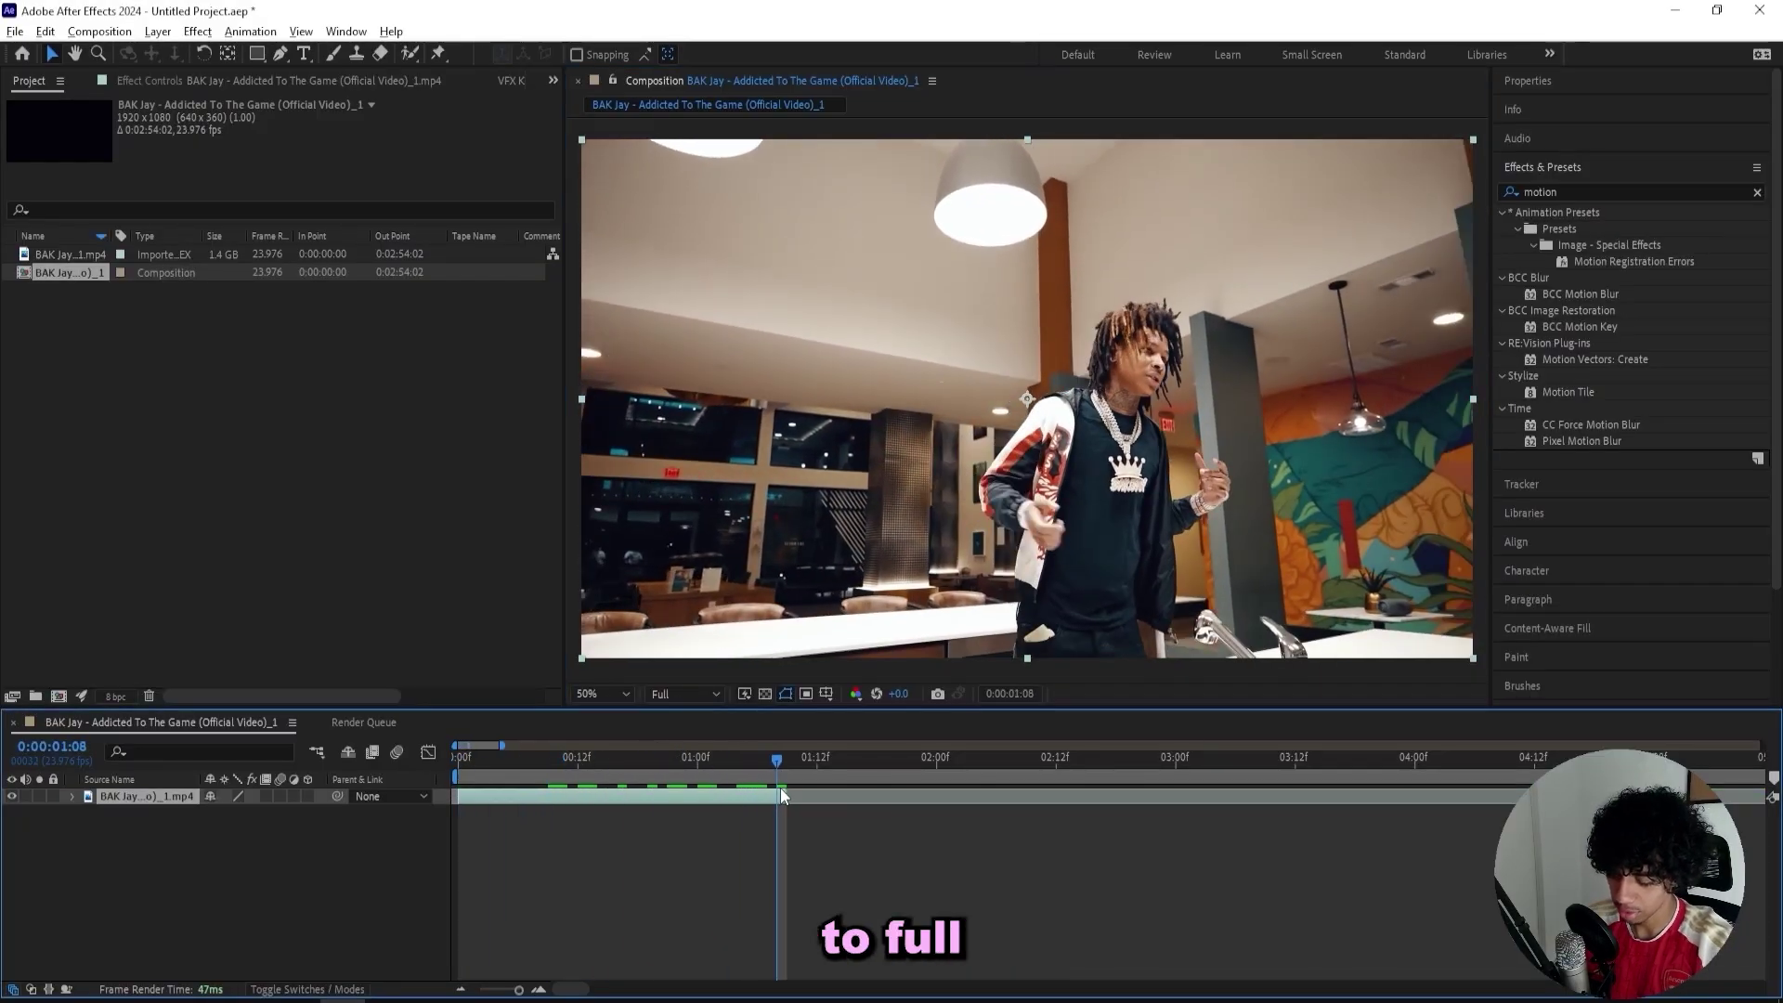
# - Open the footage layer on its first frame and select the hand nearer the patterned red sleeve with the Roto Brush
pyautogui.press('Home')
pyautogui.doubleClick(526, 799)
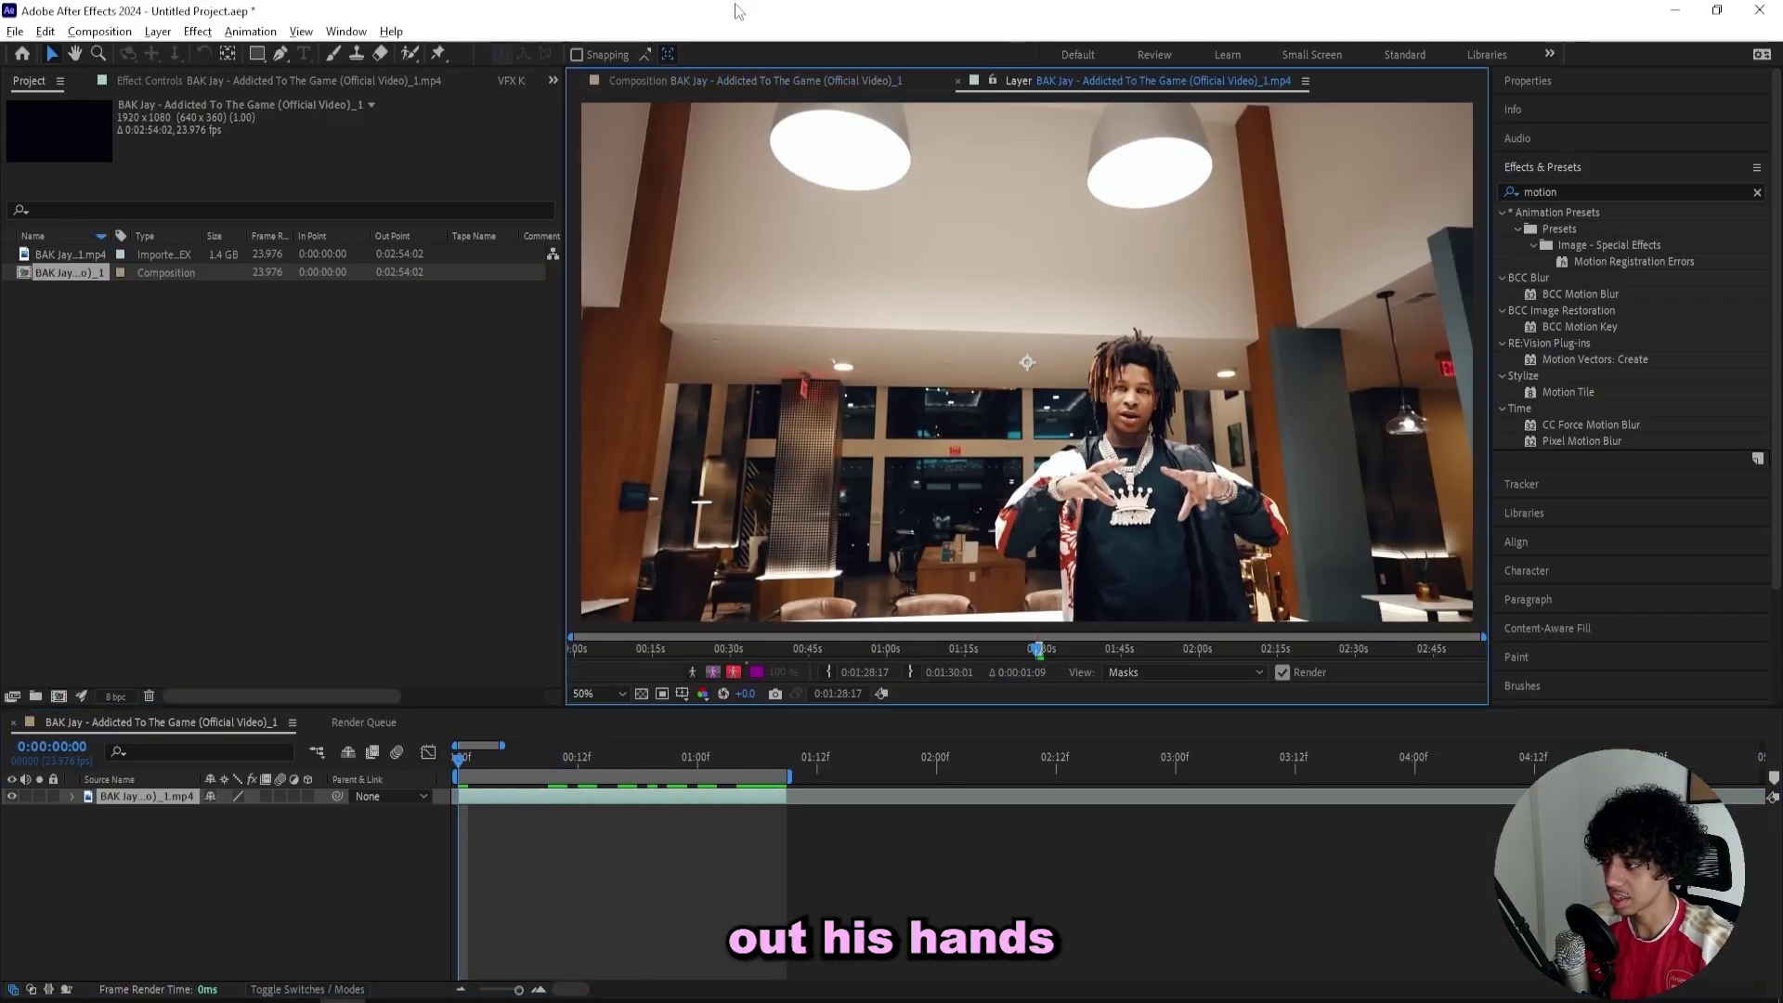
pyautogui.click(411, 54)
pyautogui.moveTo(1027, 362); pyautogui.dragTo(871, 223)
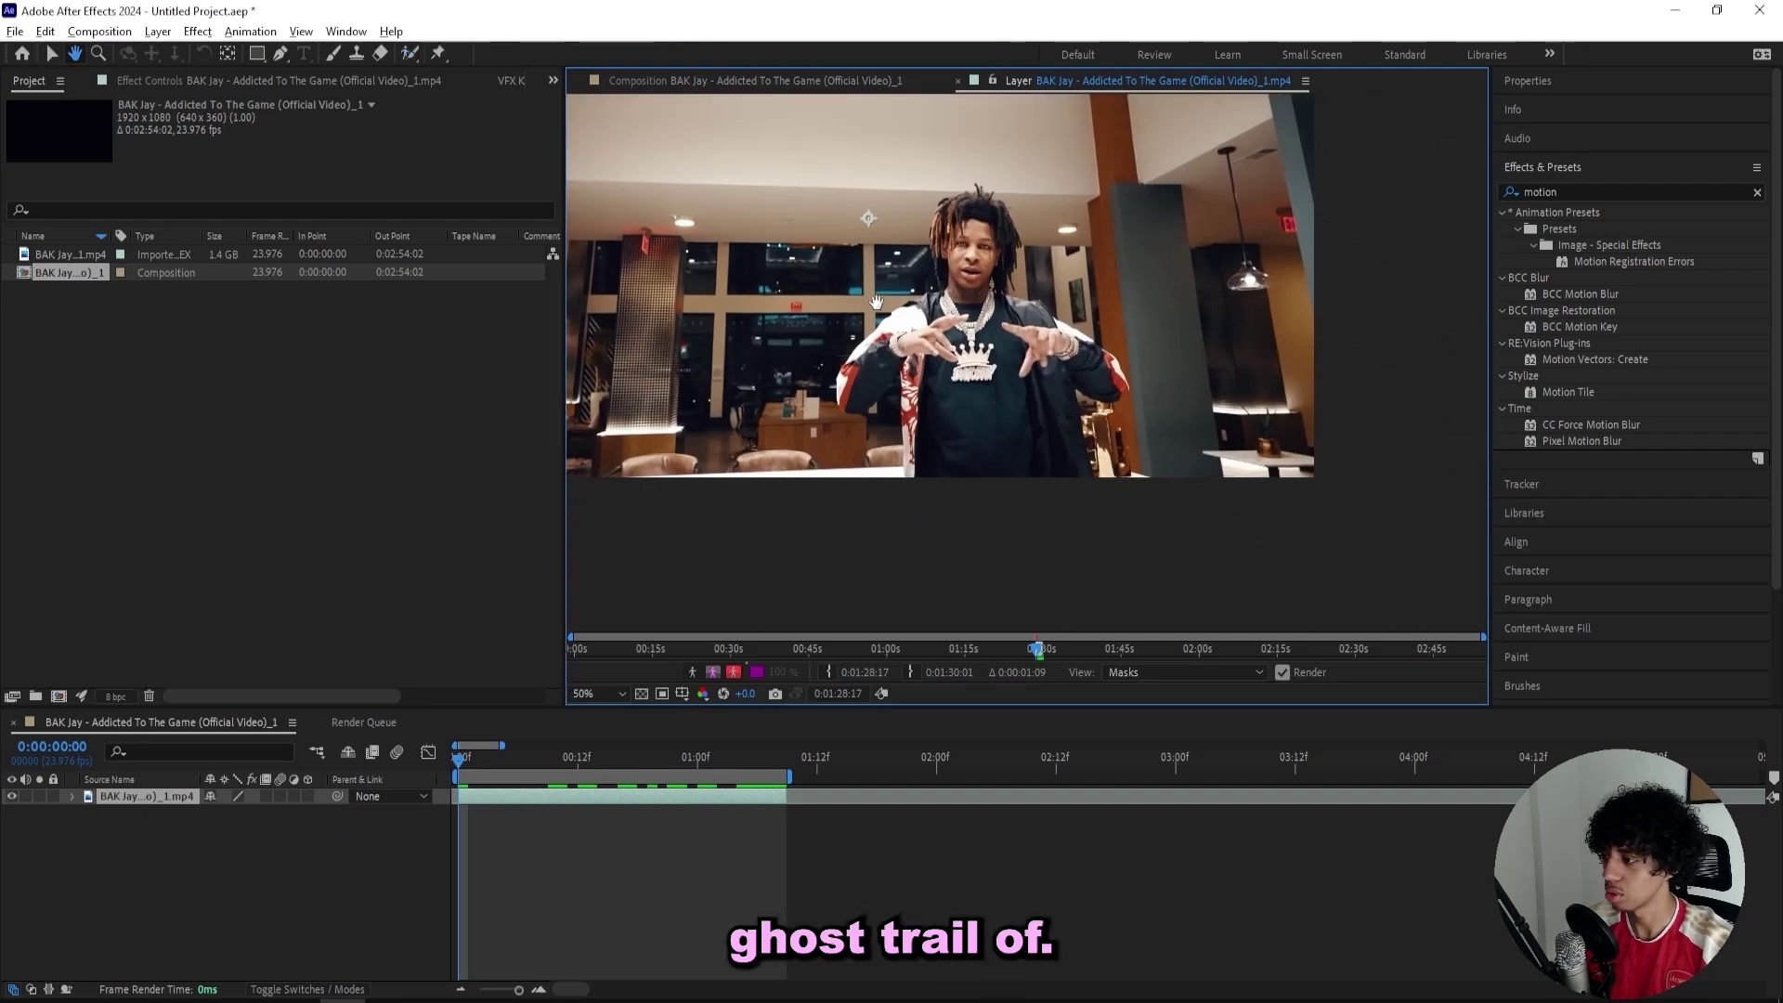
pyautogui.scroll(1, 870, 222)
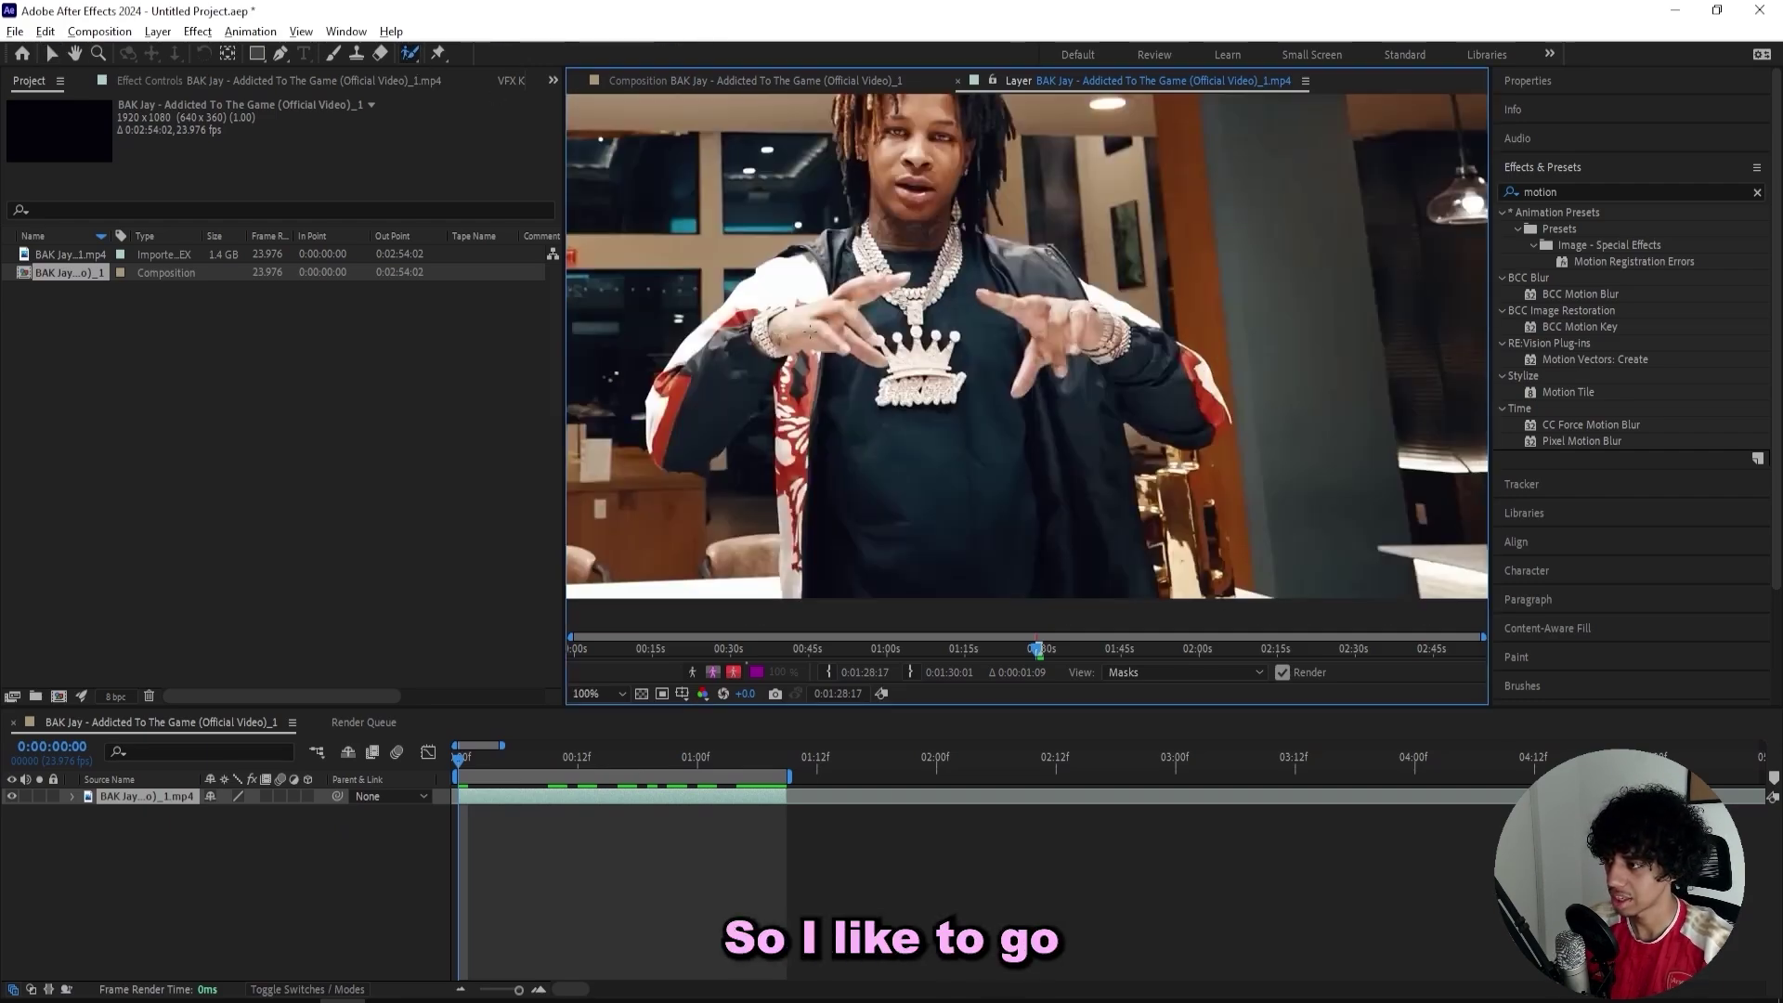
pyautogui.moveTo(782, 328)
pyautogui.mouseDown()
pyautogui.moveTo(894, 276)
pyautogui.moveTo(880, 256)
pyautogui.moveTo(747, 298)
pyautogui.moveTo(817, 332)
pyautogui.moveTo(820, 356)
pyautogui.moveTo(804, 313)
pyautogui.moveTo(1077, 317)
pyautogui.mouseUp()
pyautogui.scroll(-1, 817, 343)
pyautogui.scroll(2, 817, 339)
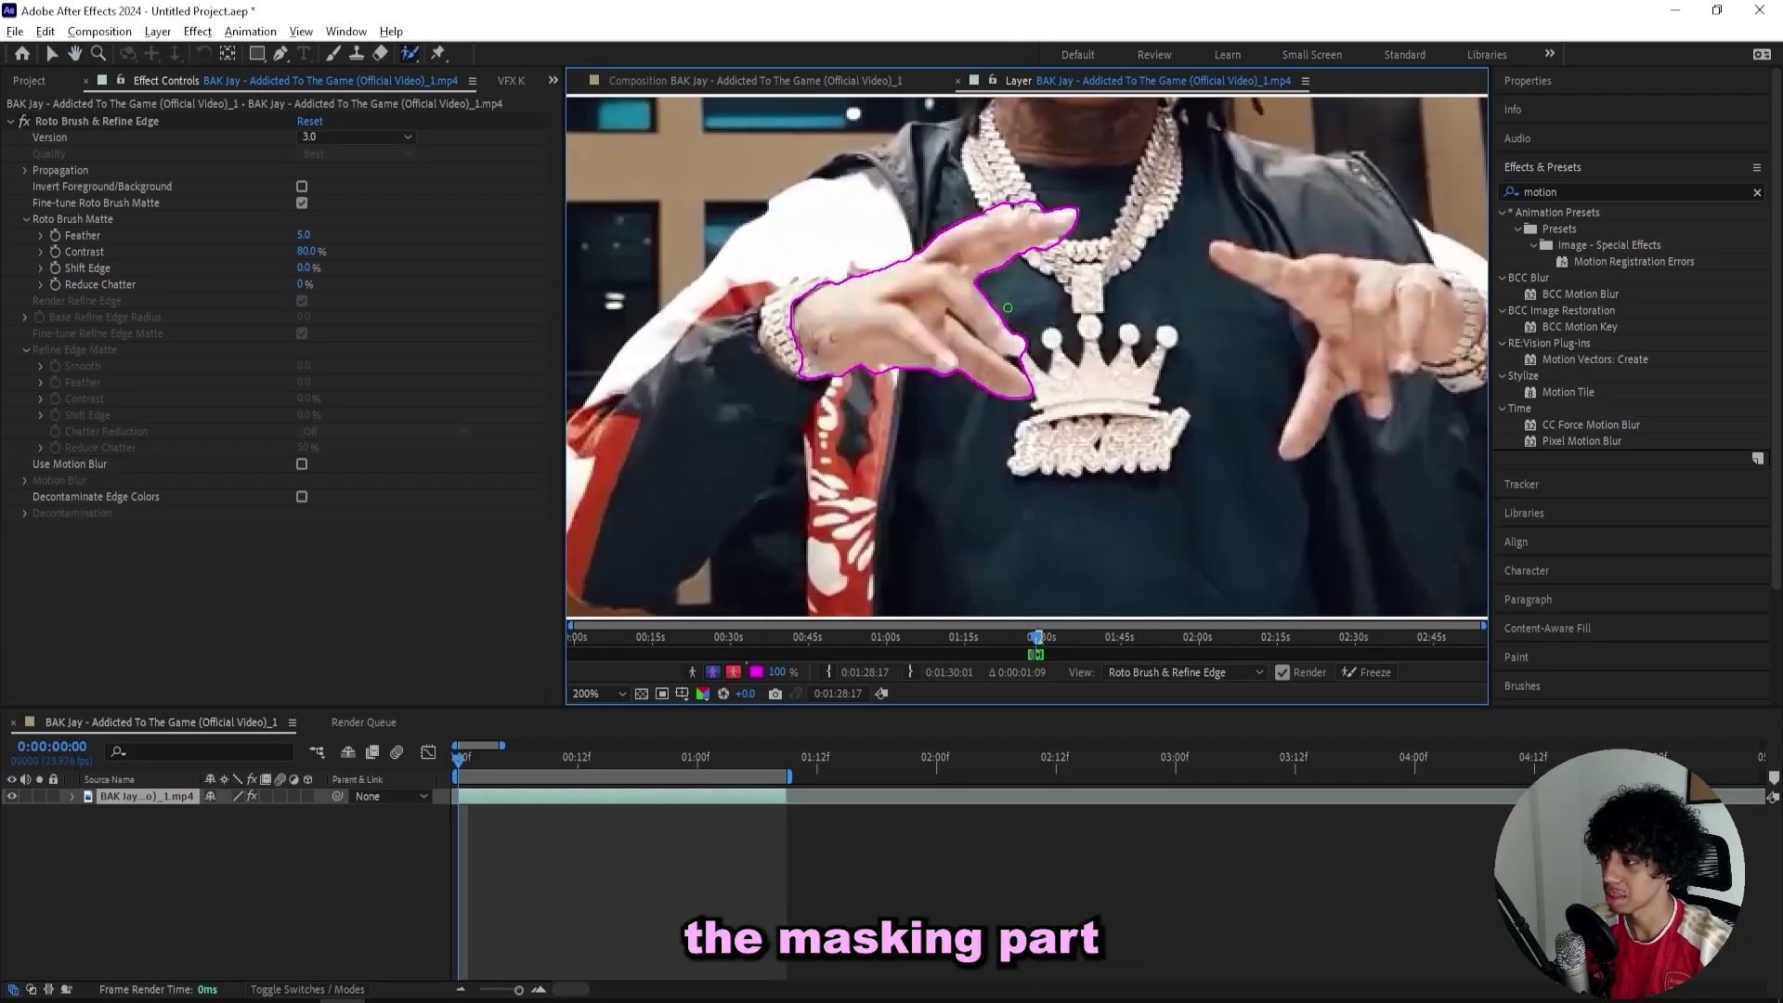
# - Add the performer's other hand and its wrist jewellery to the Roto Brush selection
pyautogui.scroll(-1, 975, 208)
pyautogui.scroll(1, 975, 208)
pyautogui.moveTo(851, 304); pyautogui.dragTo(797, 297)
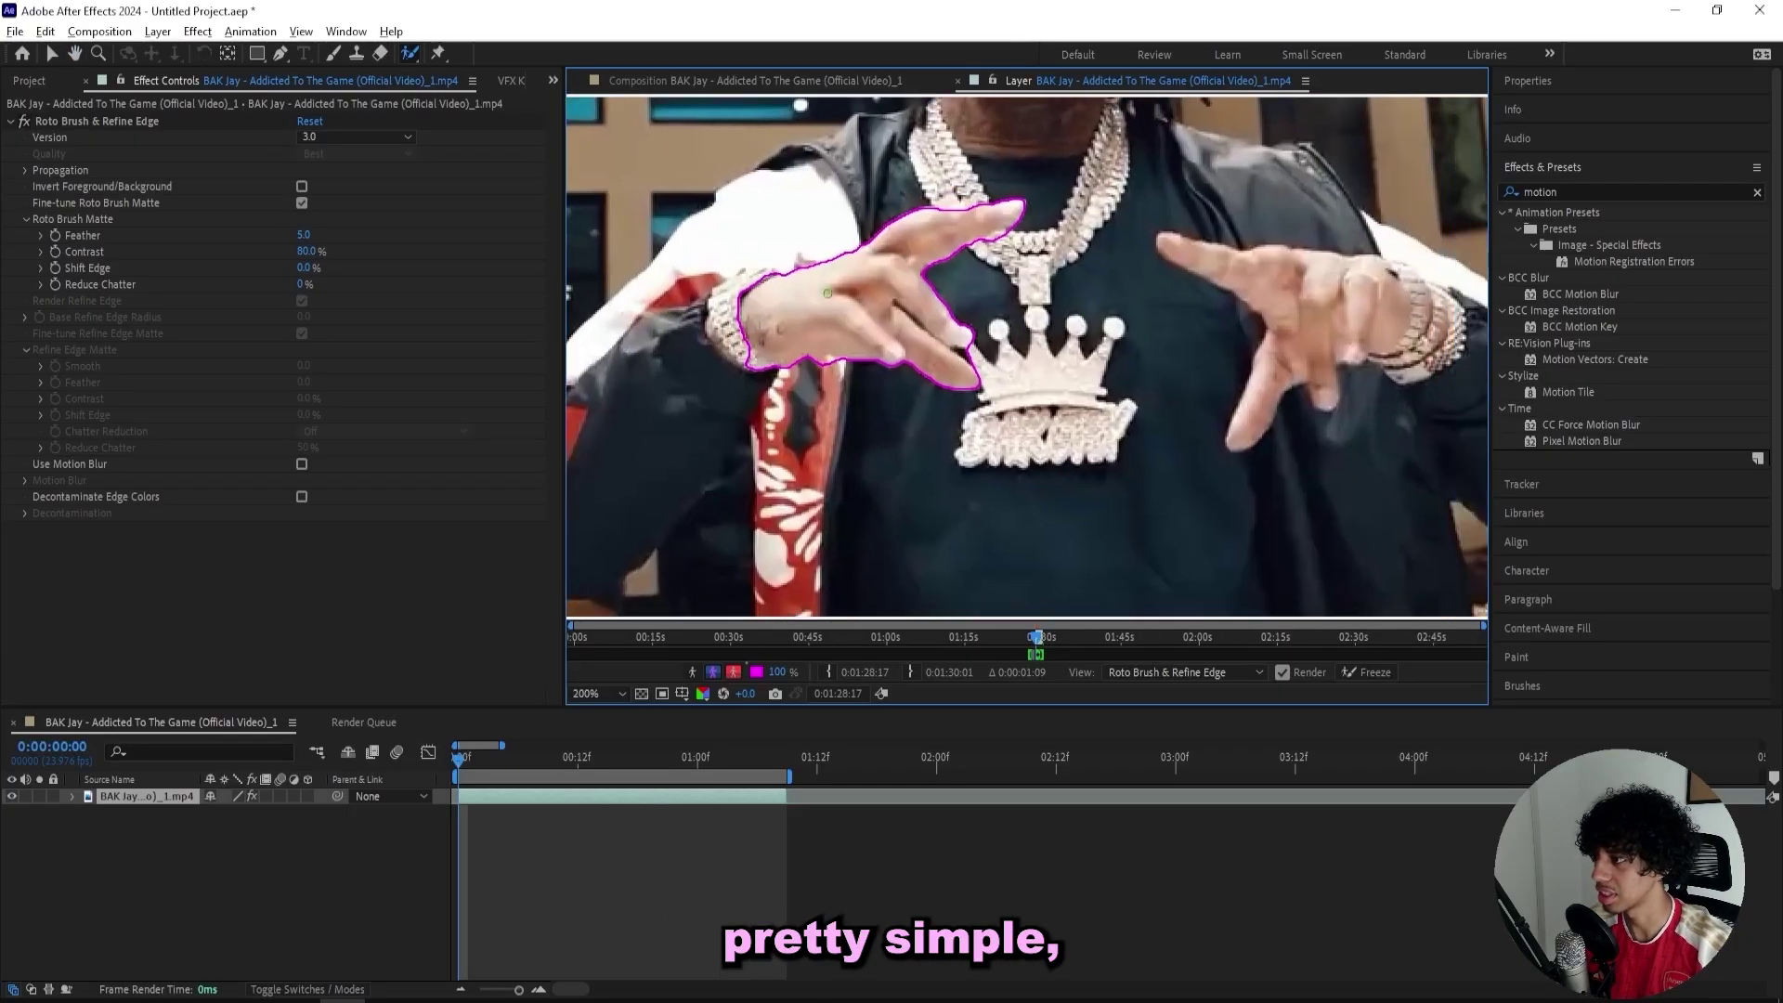
pyautogui.moveTo(1256, 423); pyautogui.dragTo(1306, 331)
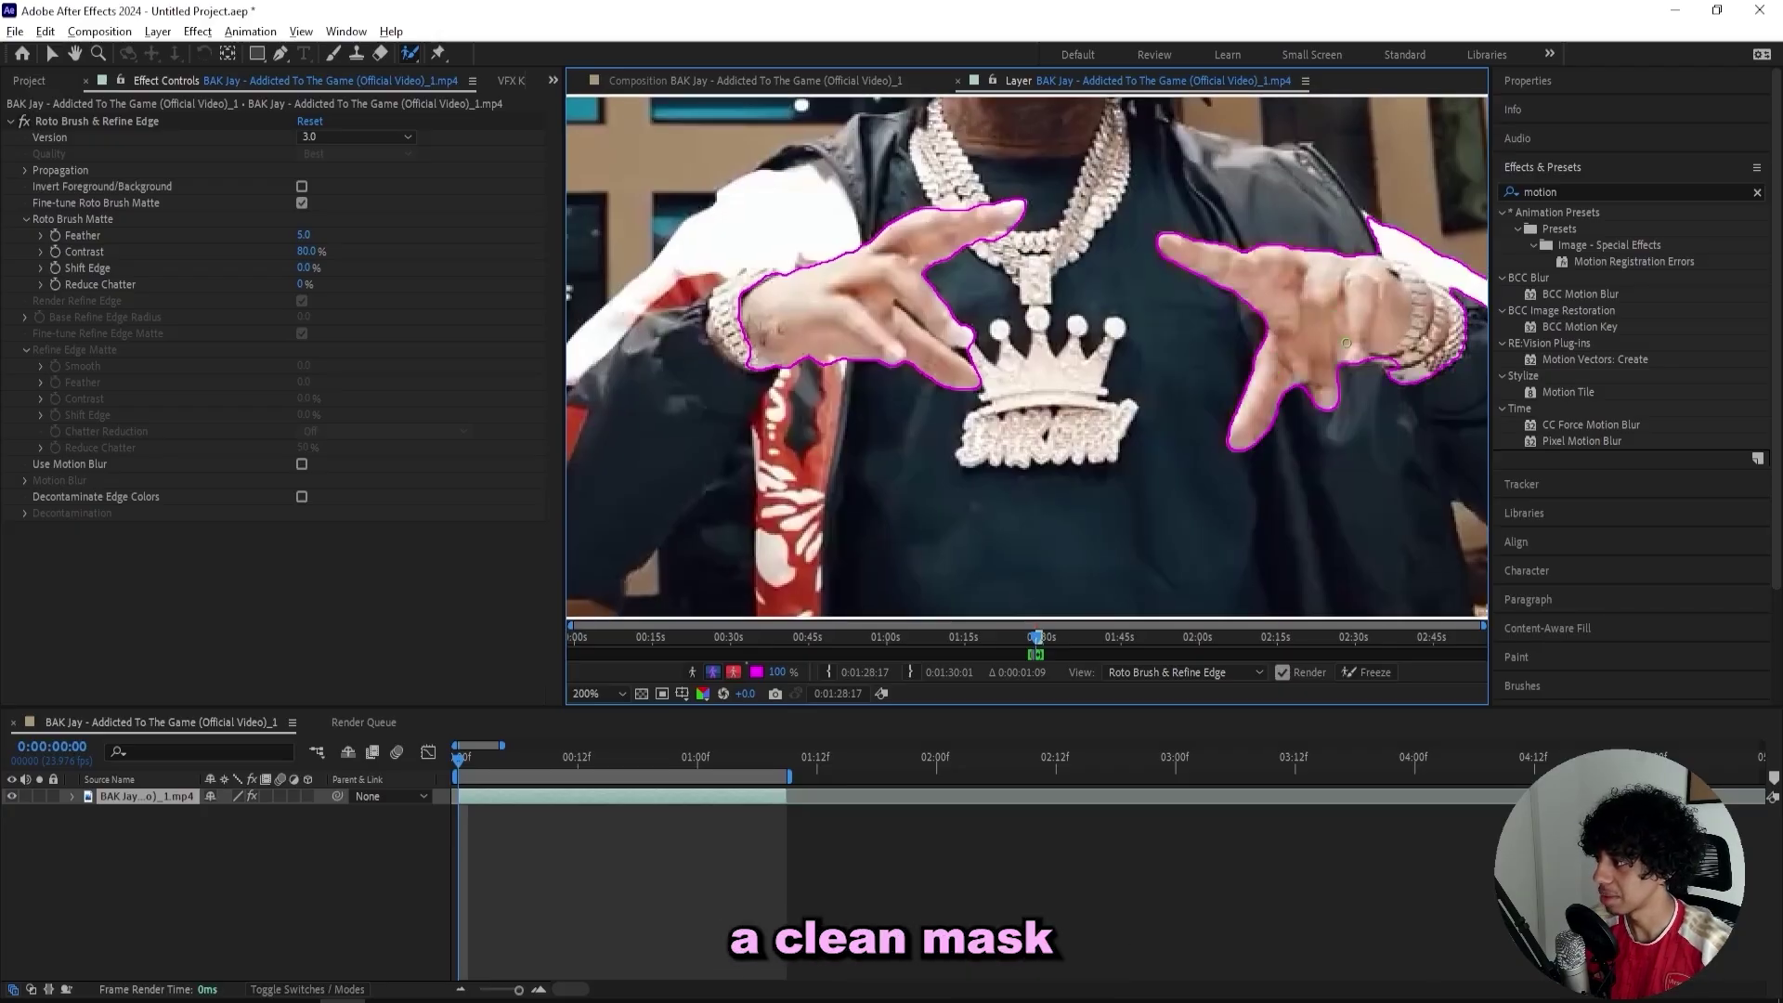
pyautogui.moveTo(1407, 373)
pyautogui.mouseDown()
pyautogui.moveTo(1443, 310)
pyautogui.moveTo(1388, 221)
pyautogui.mouseUp()
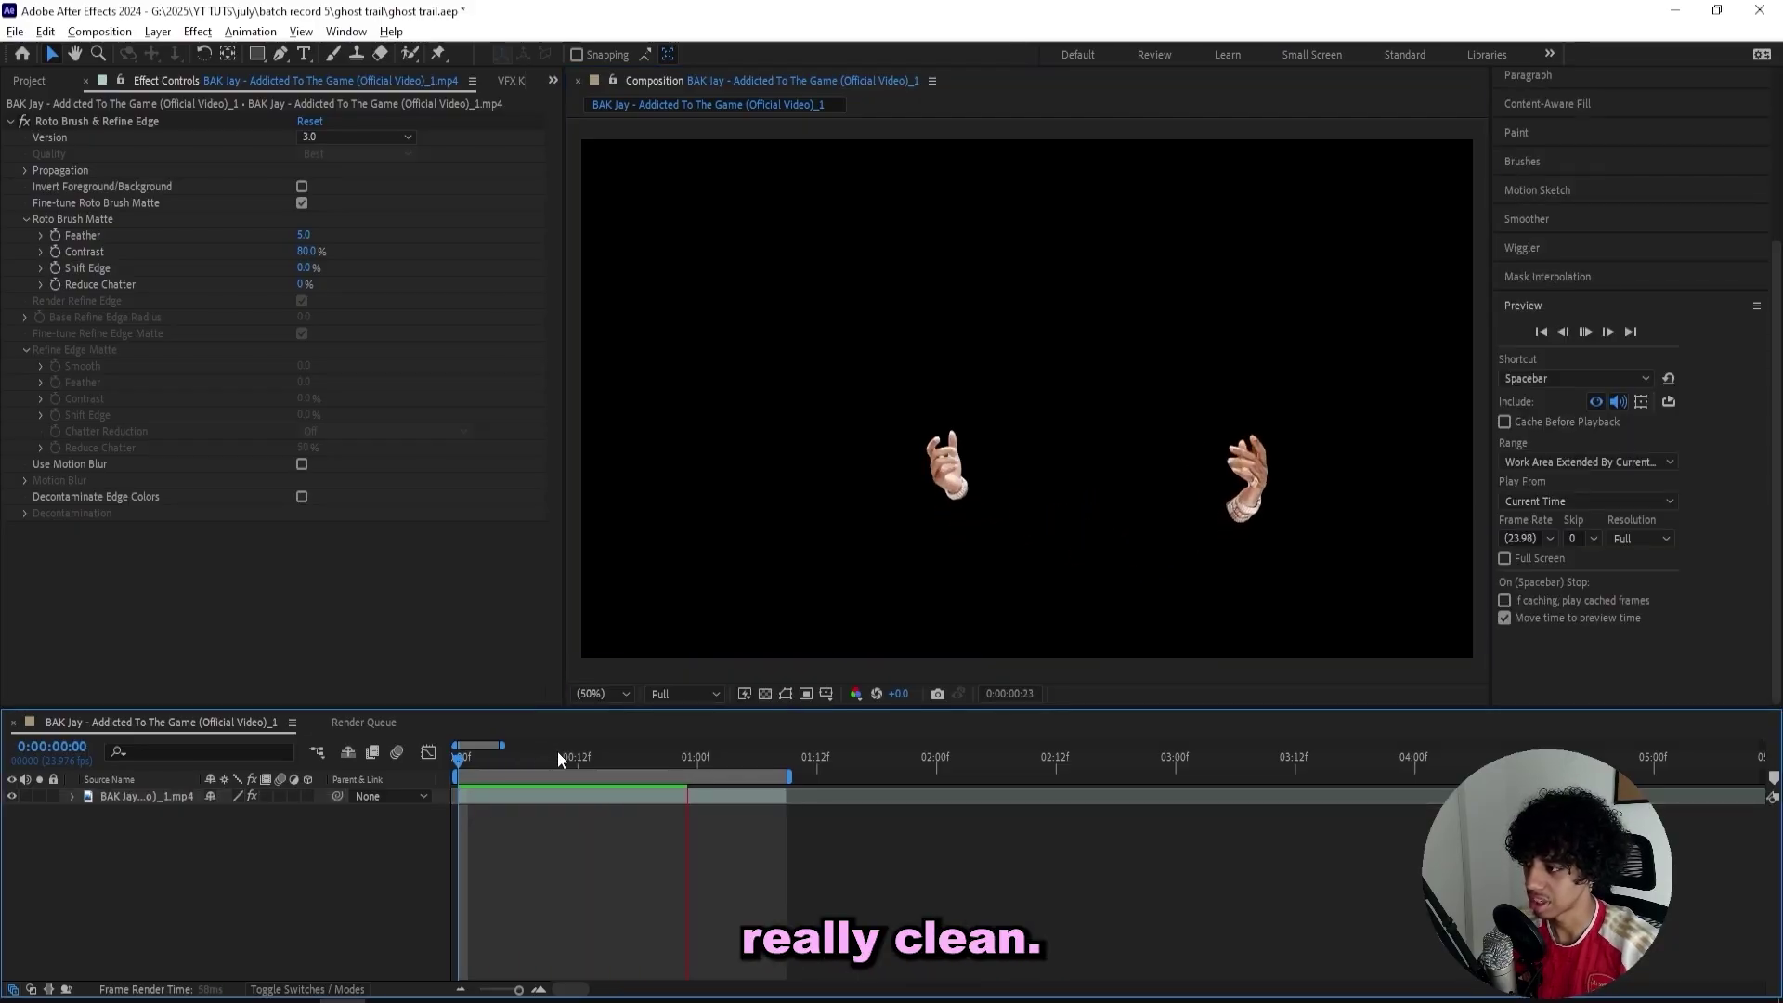
# - Apply the Refine Soft Matte effect to the rotoscoped hands layer, viewing the result at frame 16
pyautogui.click(618, 761)
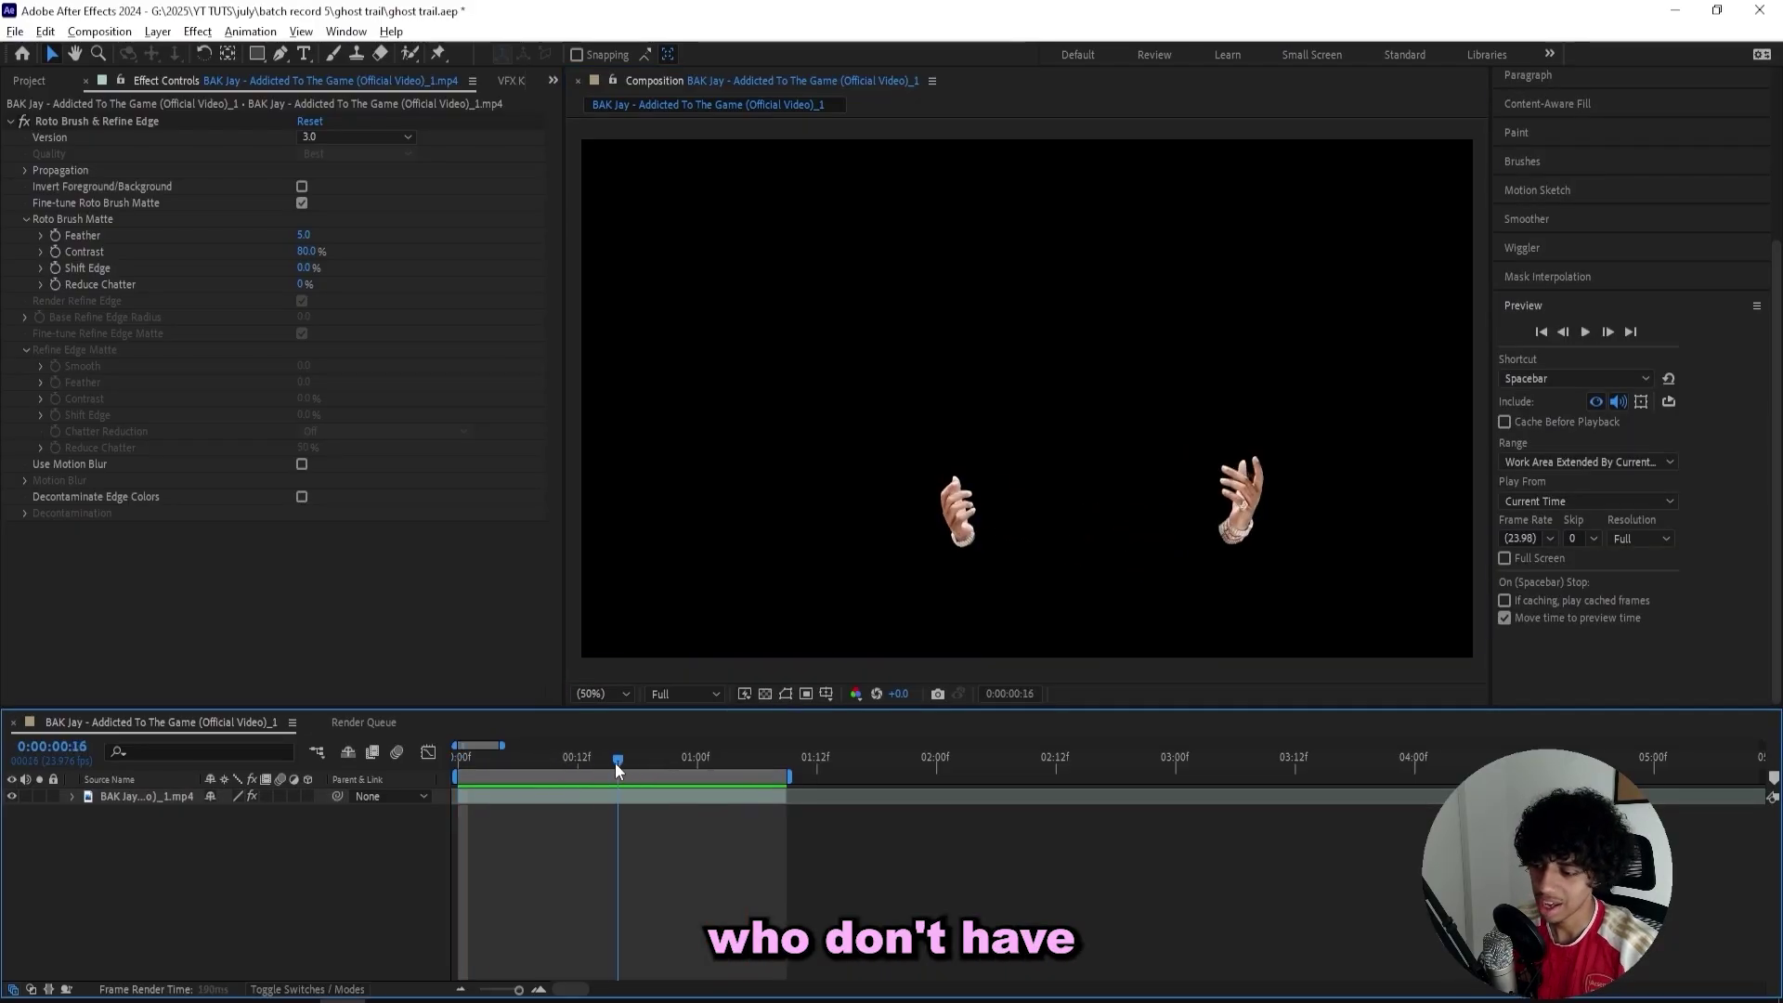
pyautogui.click(629, 798)
pyautogui.hotkey('ctrl', 'space')
pyautogui.write('refine soft')
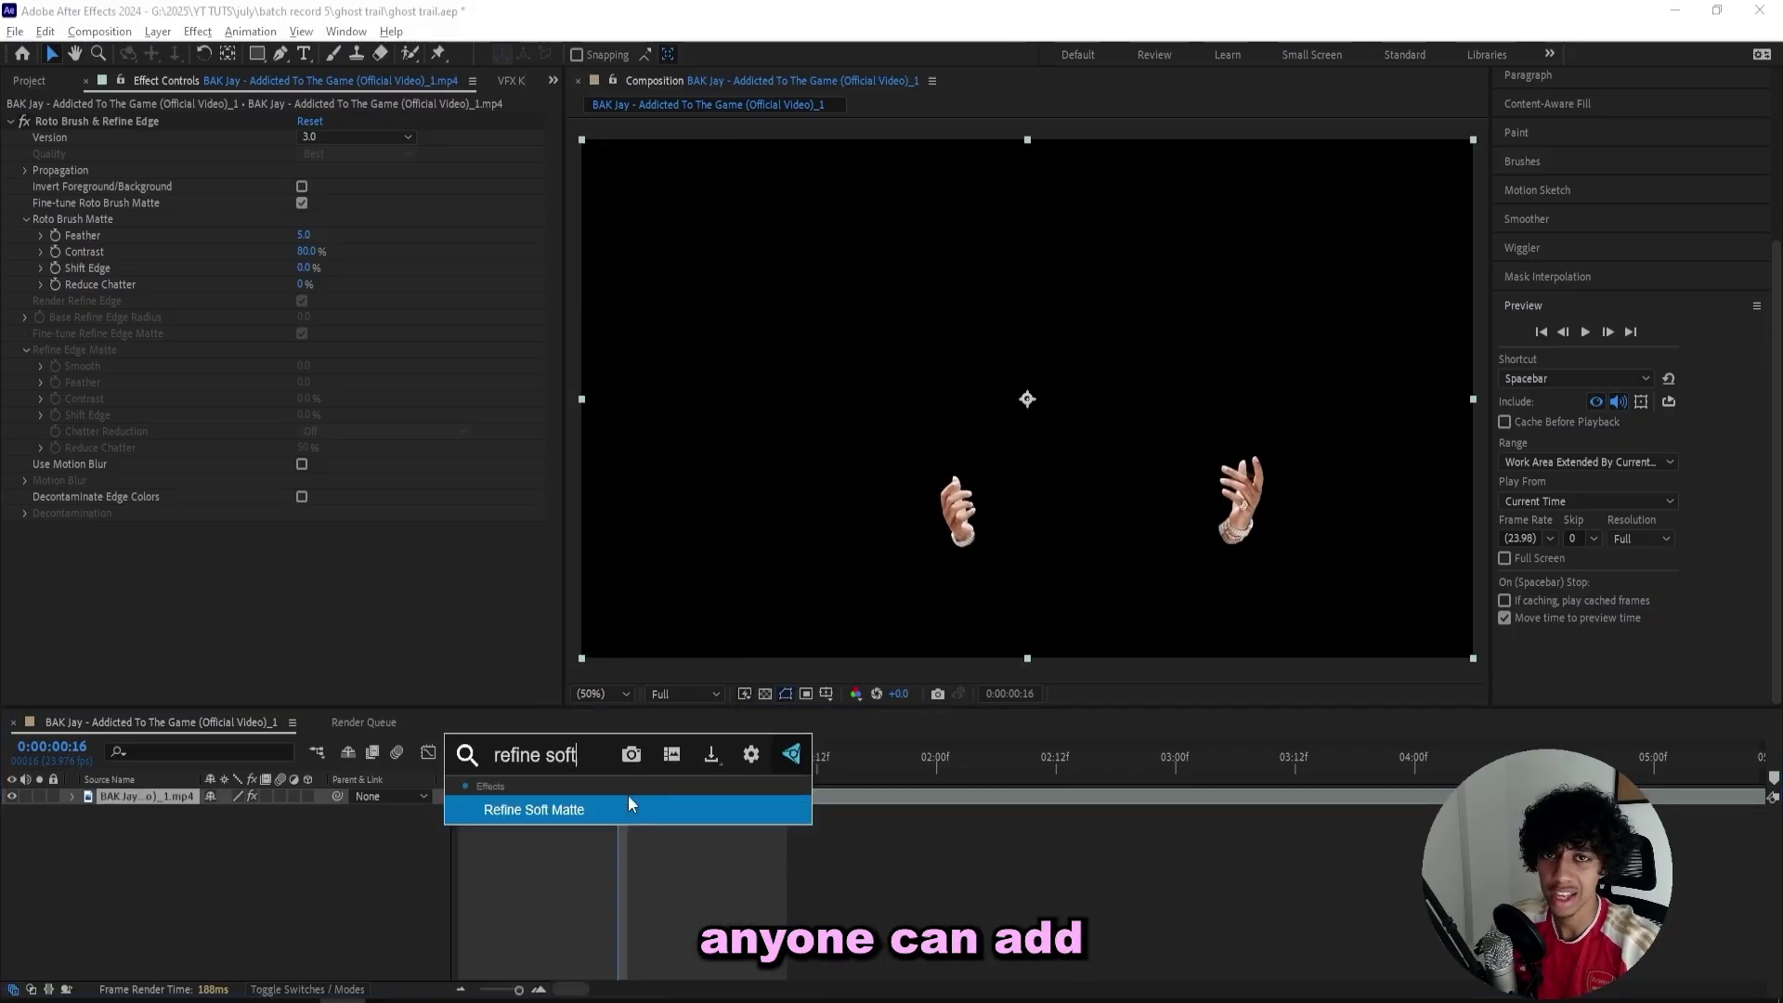
pyautogui.press('Return')
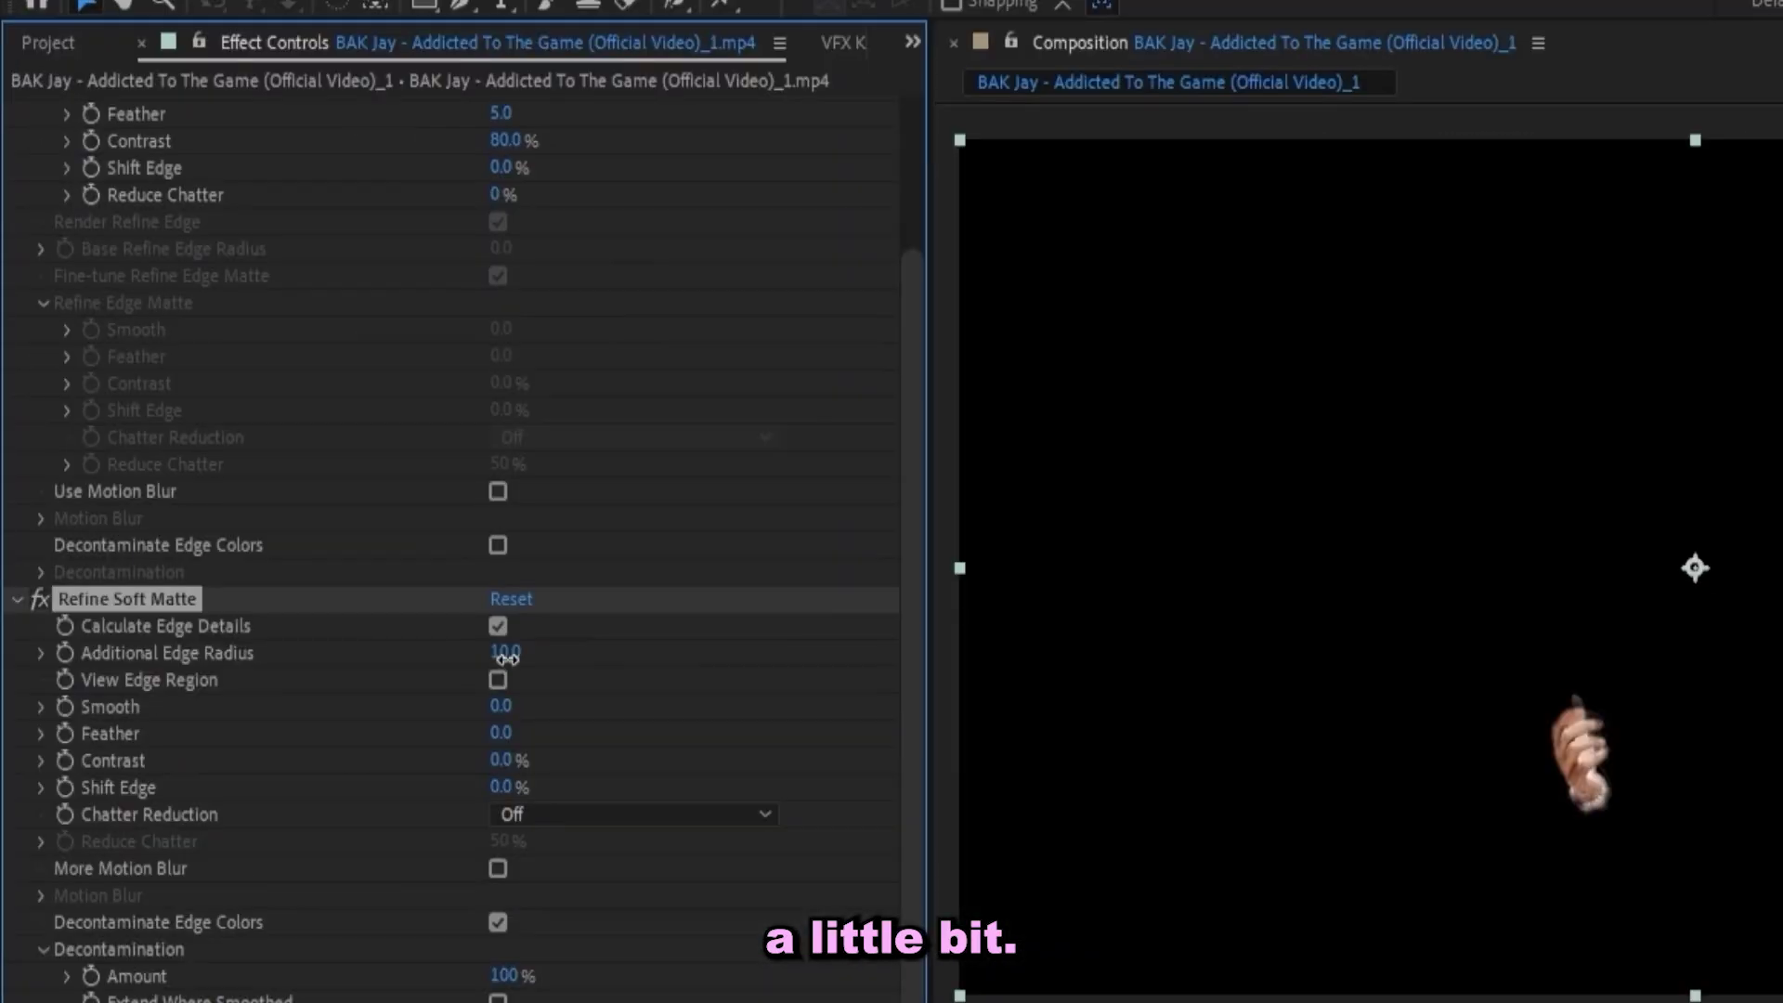
# - Set Refine Soft Matte's Additional Edge Radius to 2 and Feather to 2.5, and reduce the radius to 1.5
pyautogui.click(304, 449)
pyautogui.write('2')
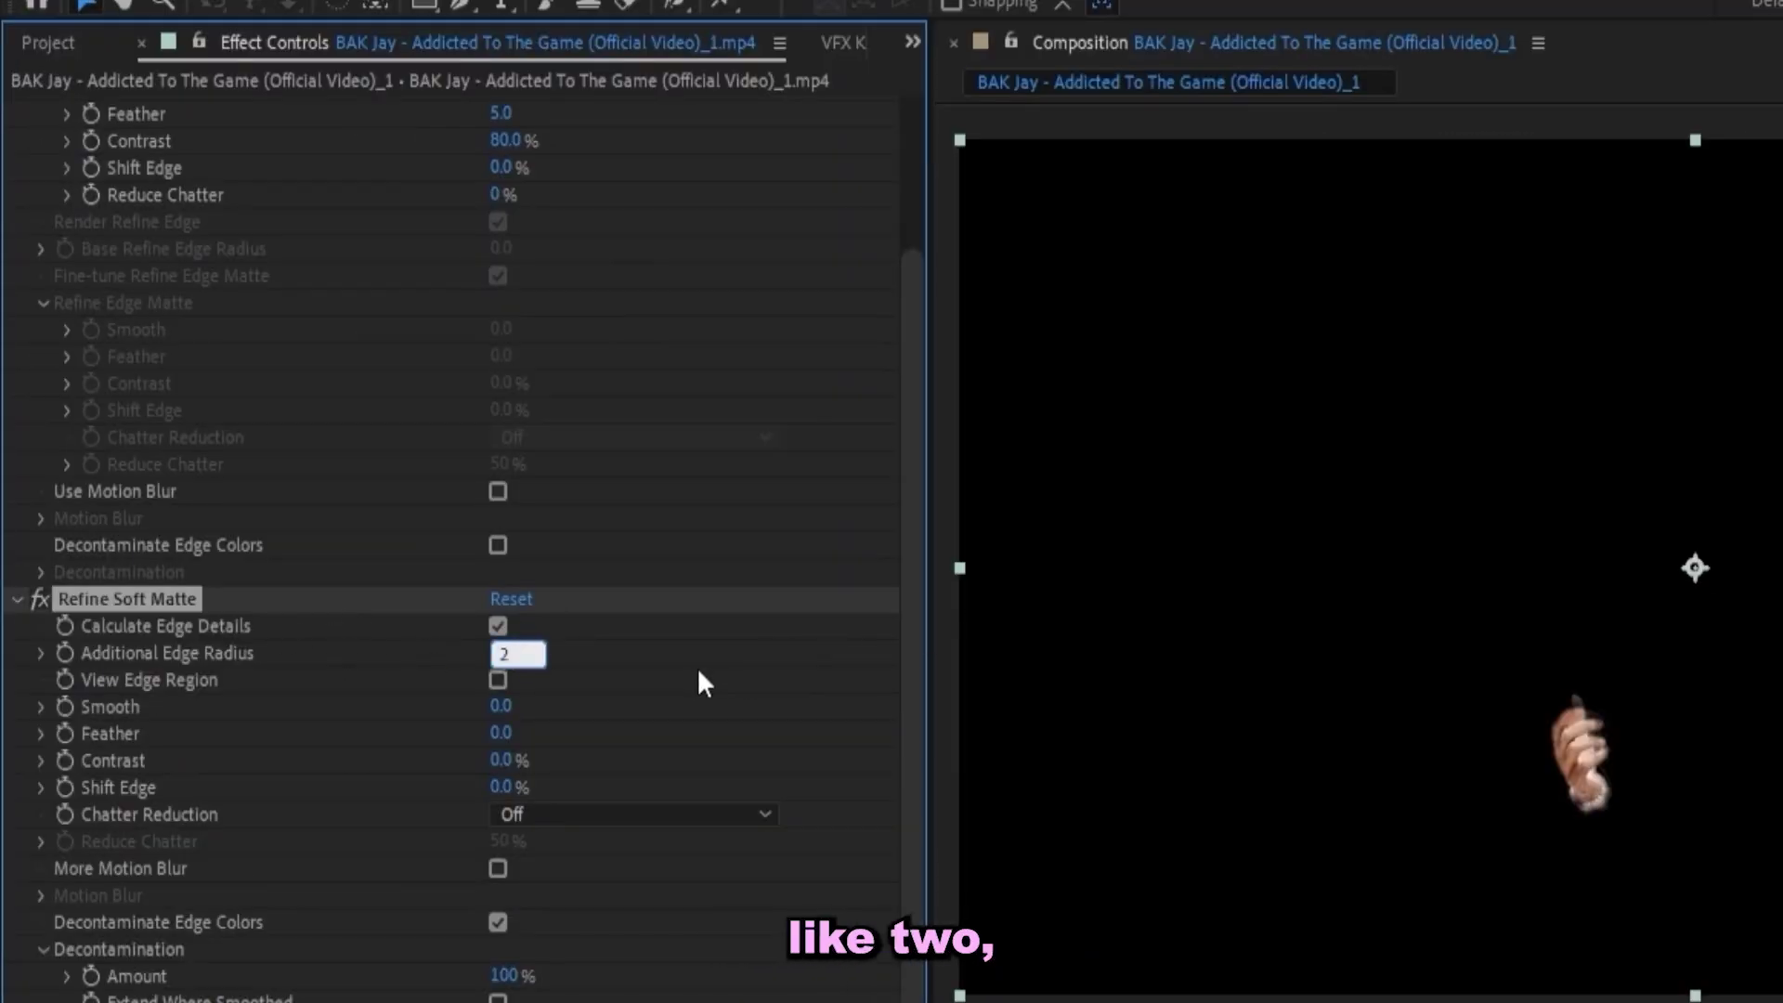
pyautogui.click(1479, 604)
pyautogui.click(502, 732)
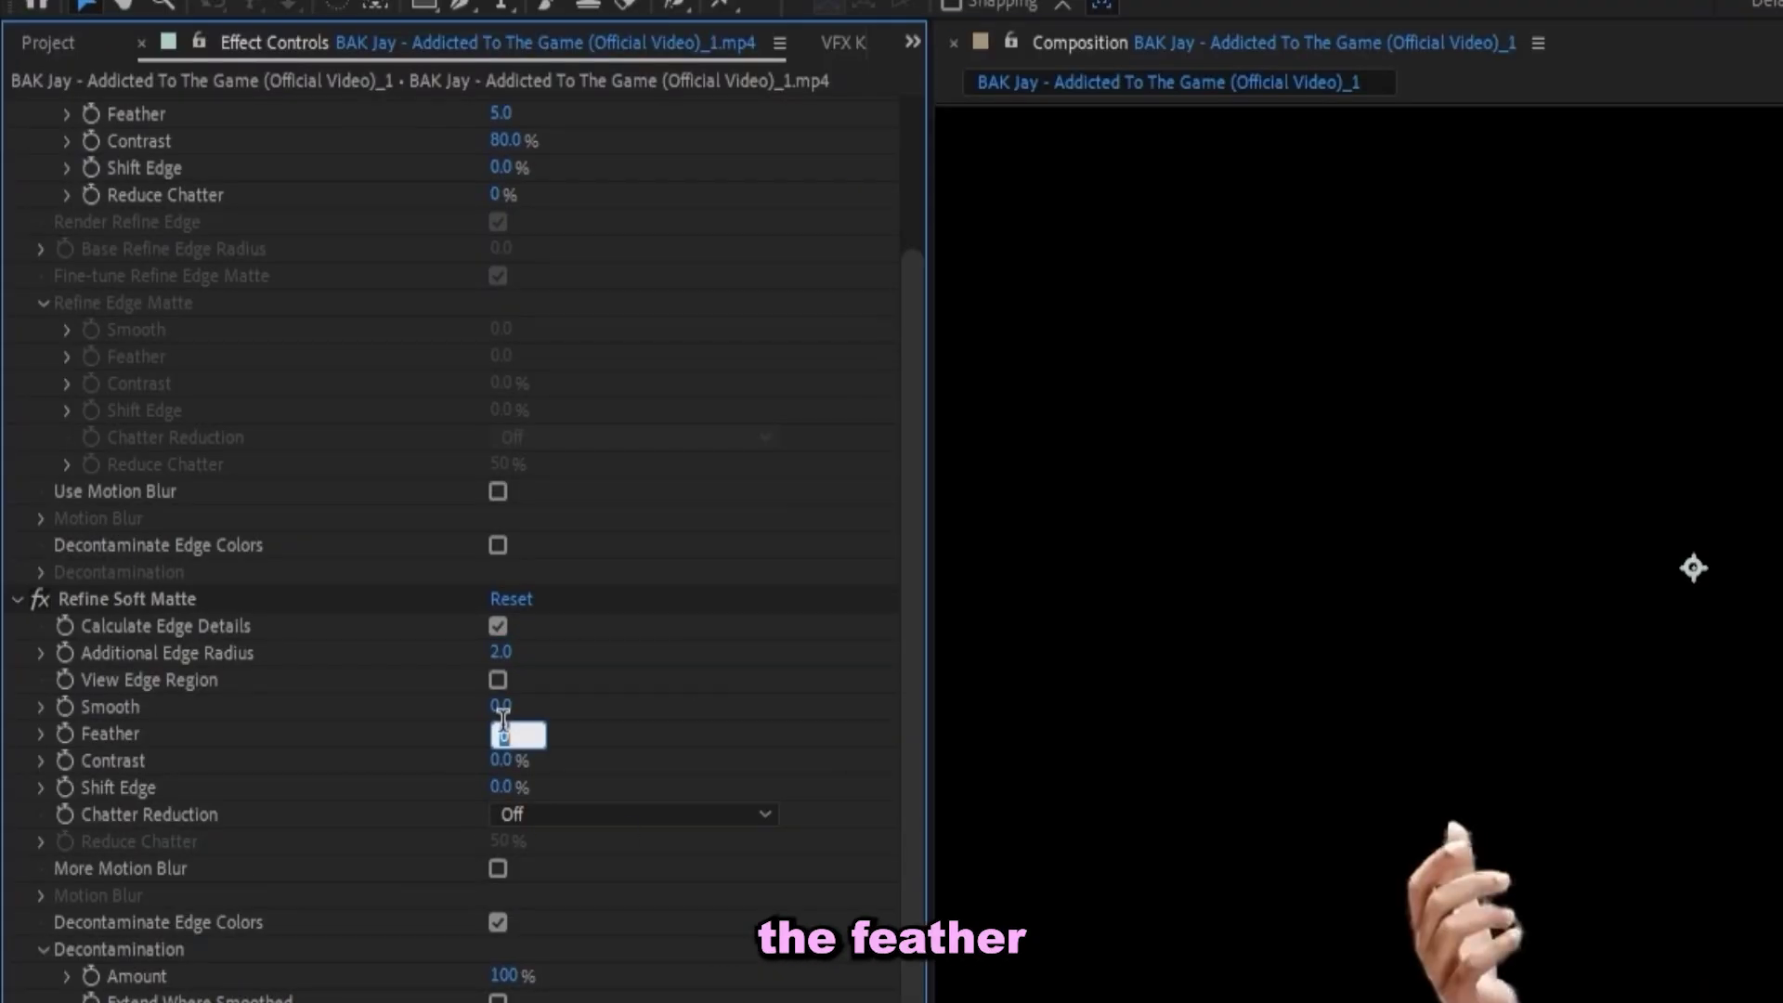
pyautogui.write('2.5')
pyautogui.click(746, 590)
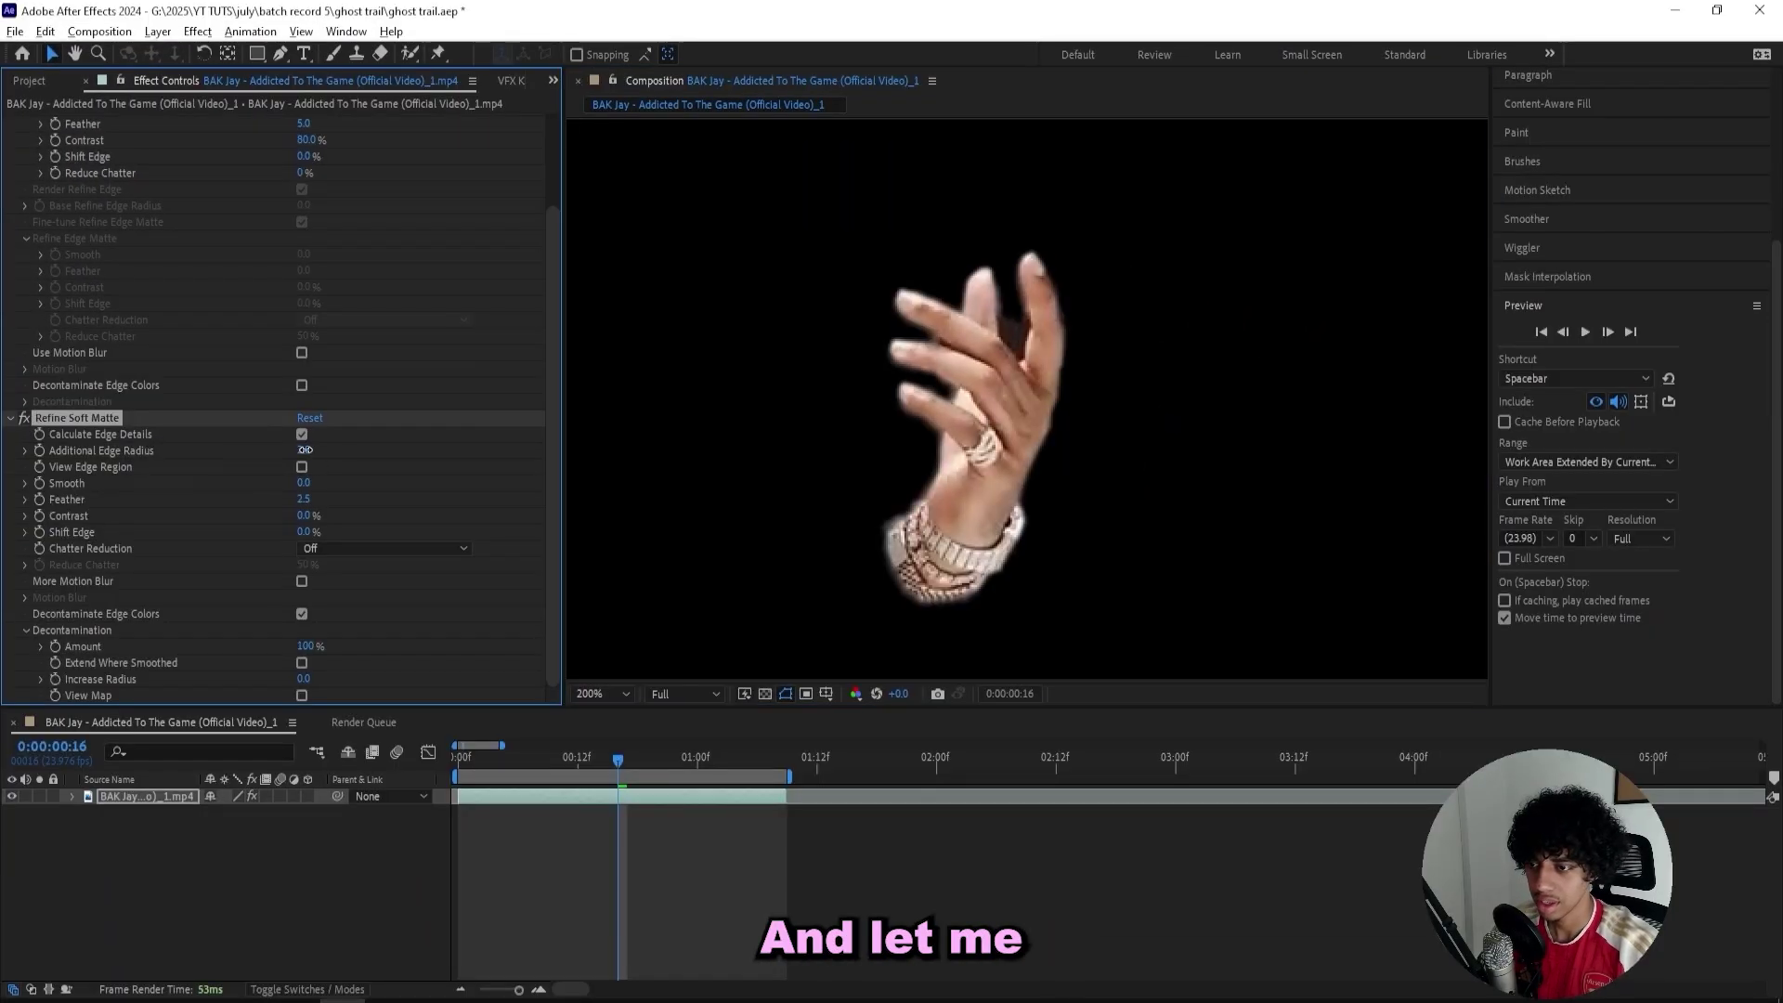
pyautogui.write('1.5')
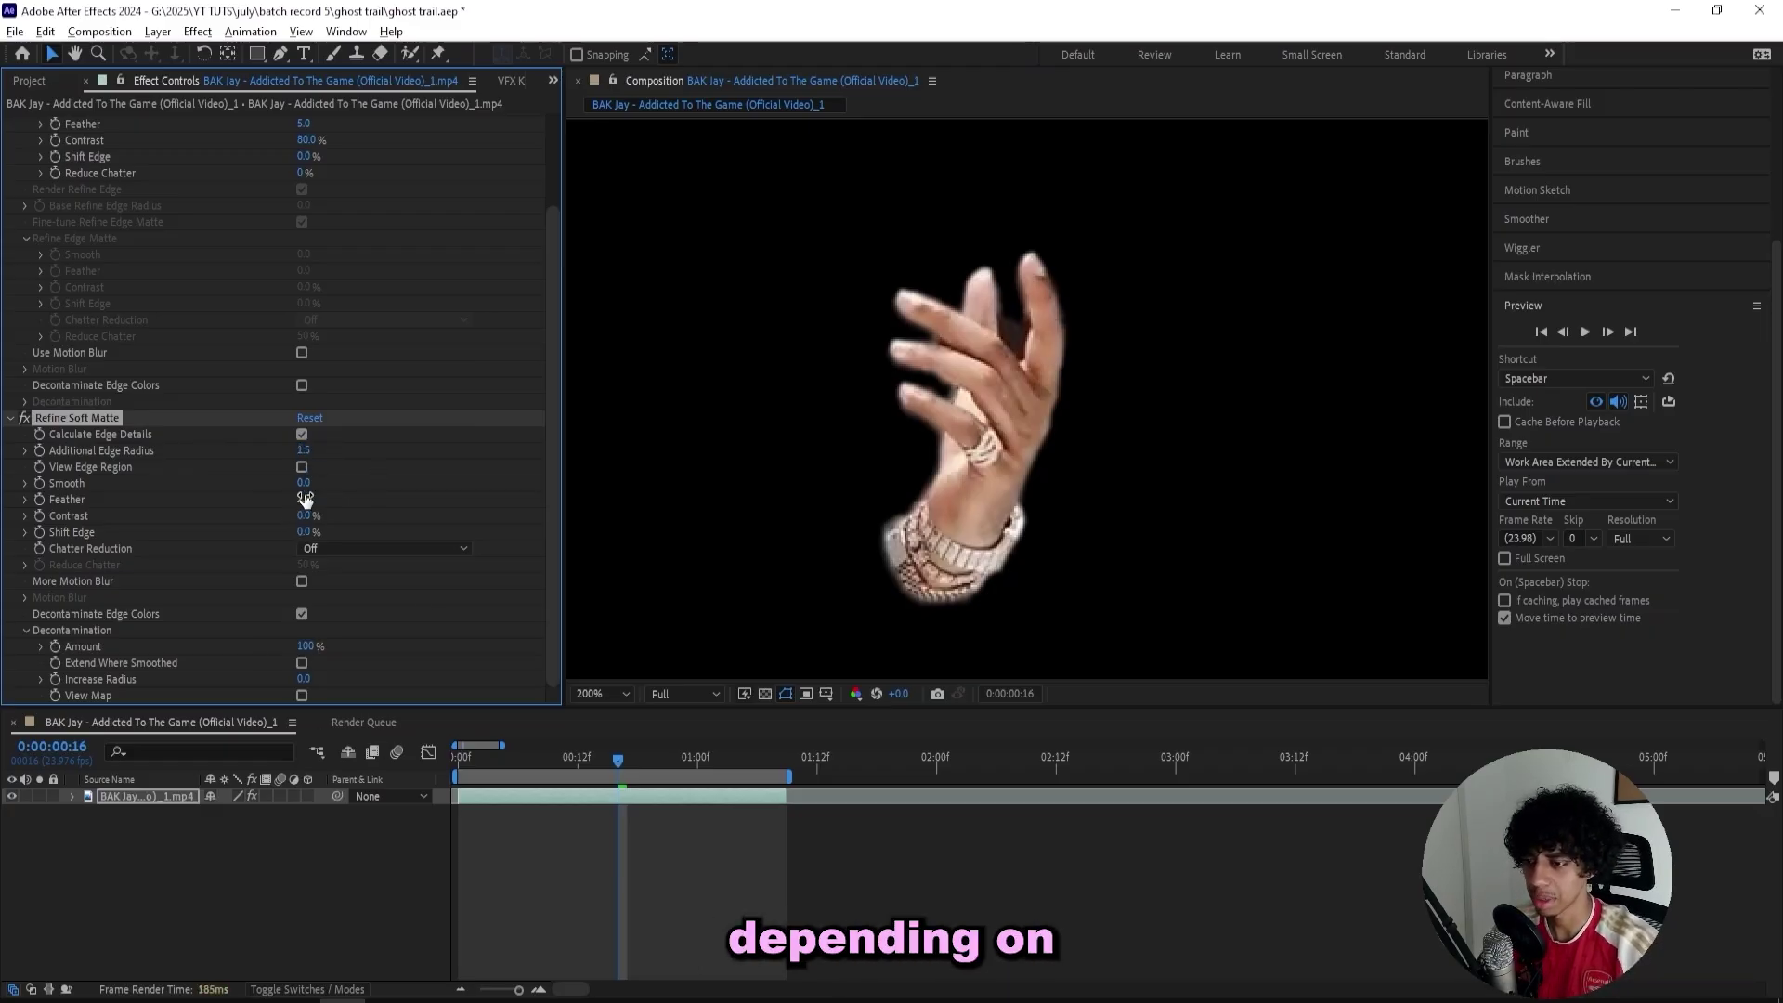
pyautogui.scroll(-2, 758, 409)
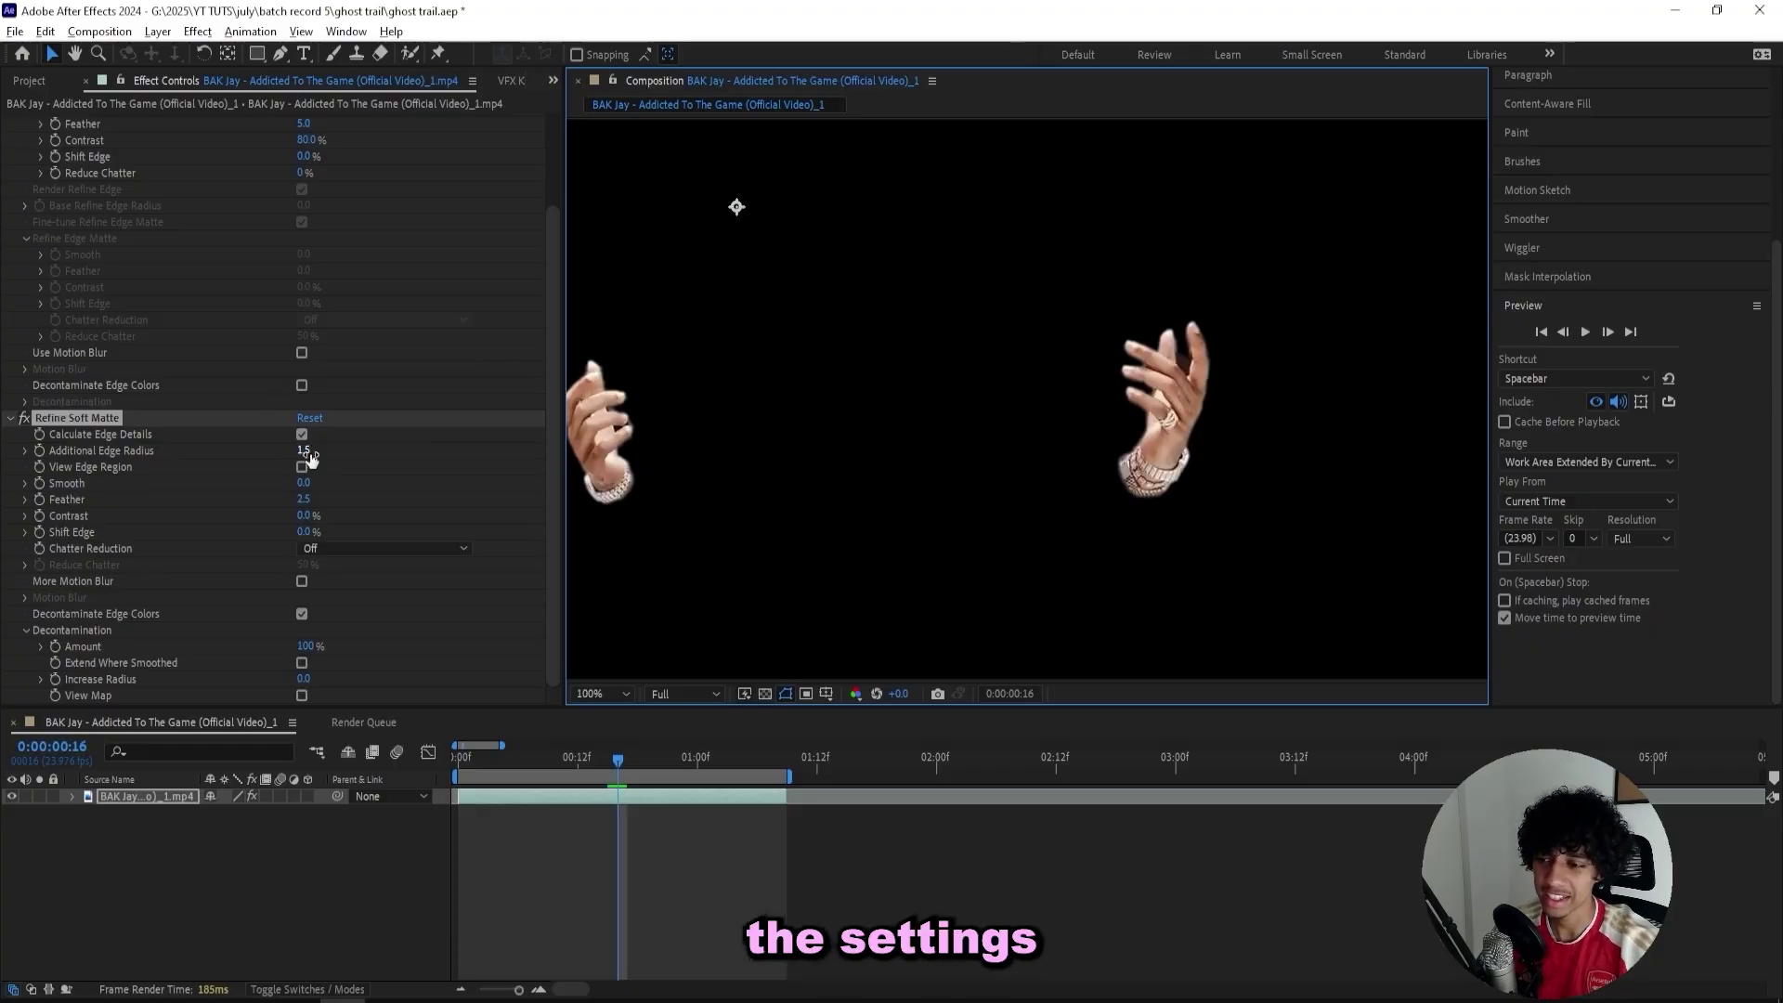
# - Duplicate the rotoscoped layer and delete all effects from the lower copy to restore the full footage as background
pyautogui.moveTo(620, 759); pyautogui.dragTo(601, 794)
pyautogui.click(603, 816)
pyautogui.click(604, 799)
pyautogui.hotkey('ctrl', 'd')
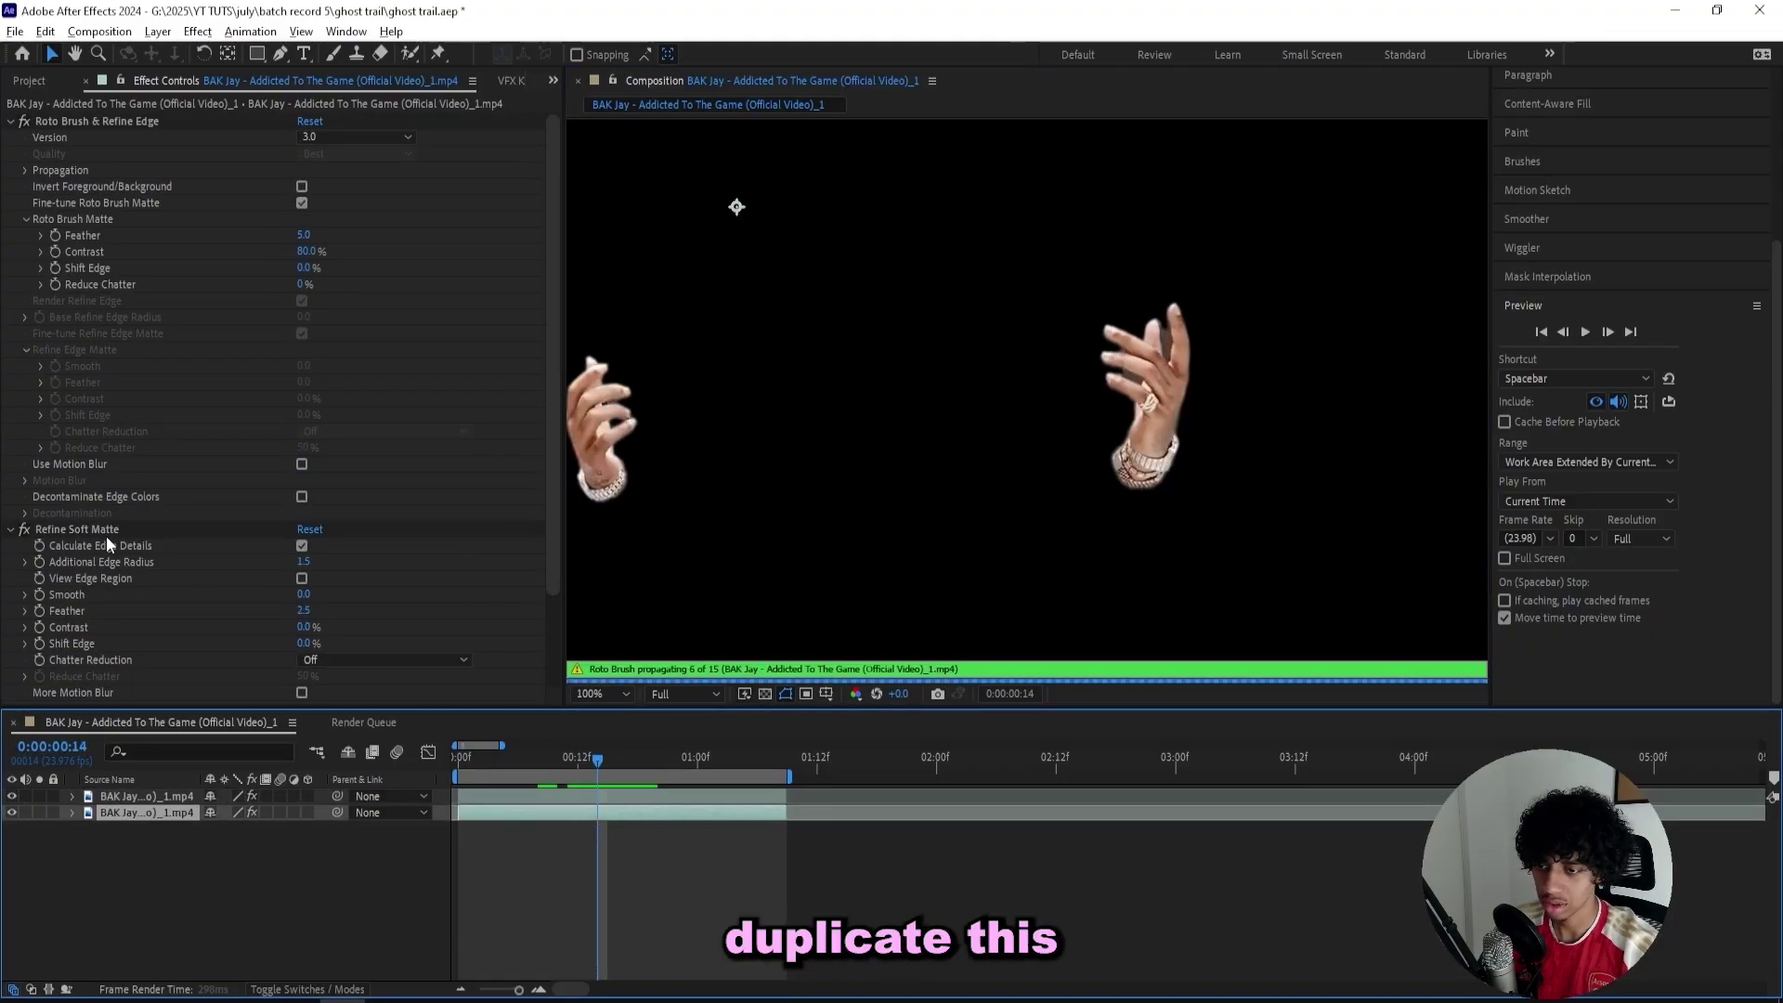
pyautogui.click(107, 531)
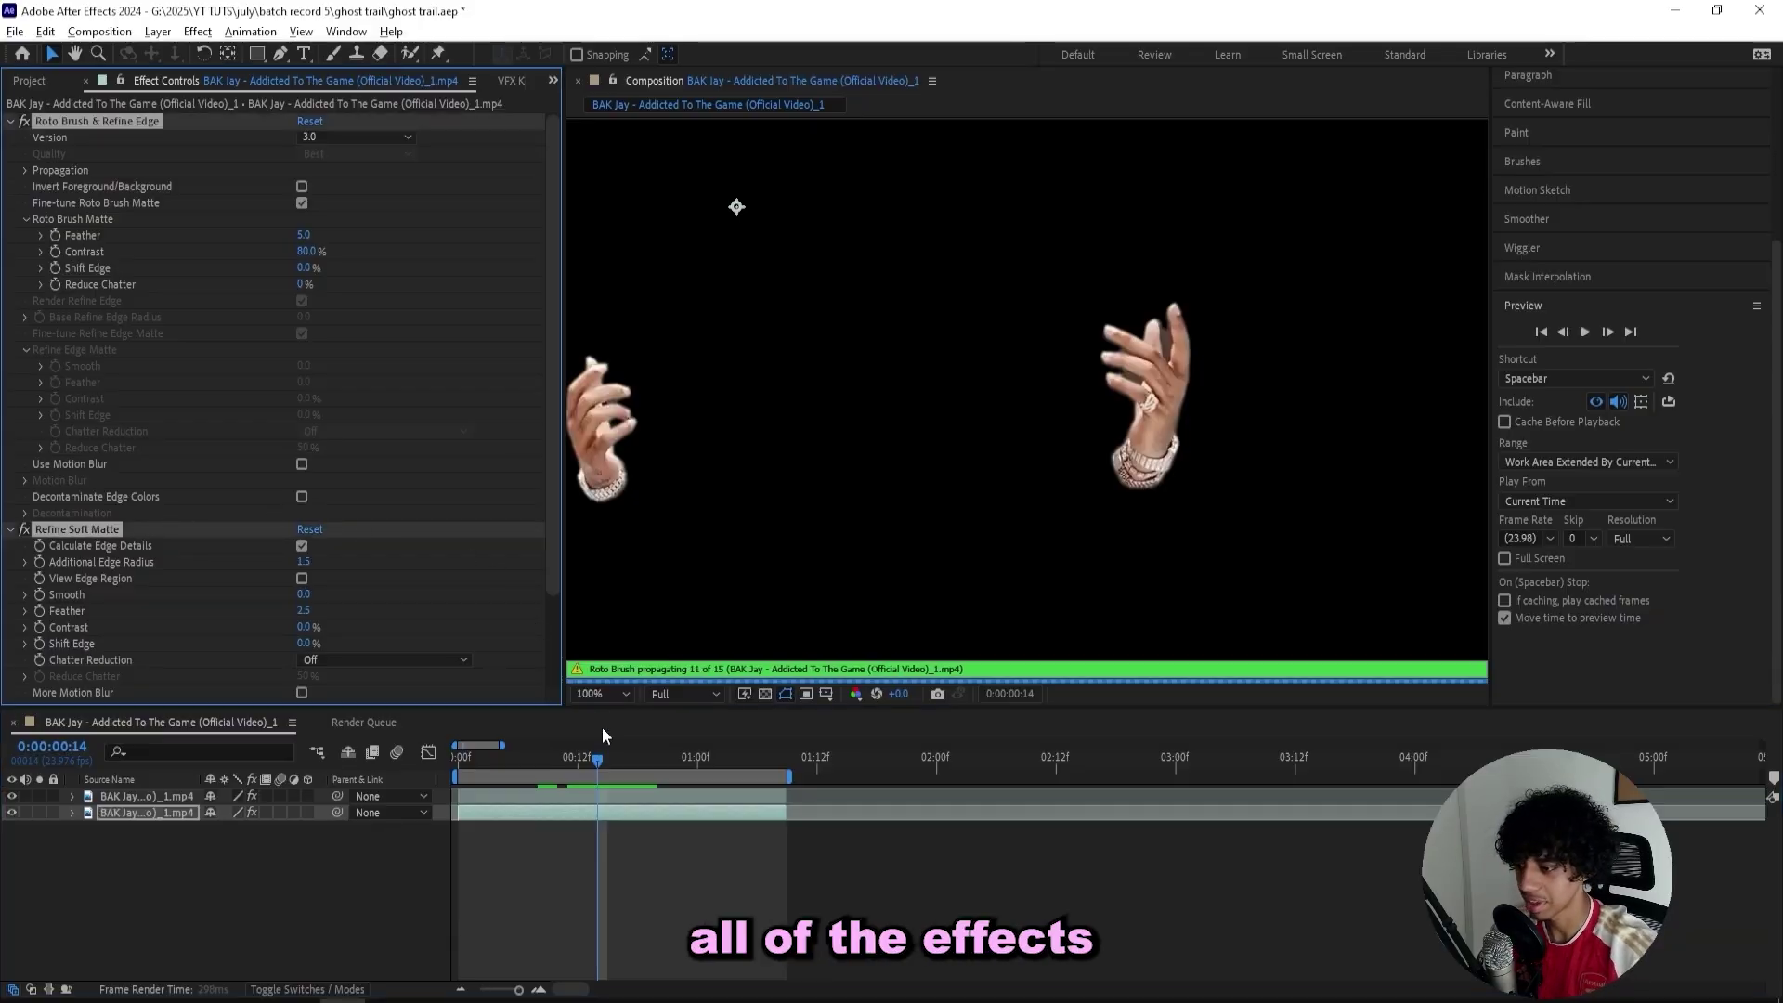
pyautogui.press('Delete')
pyautogui.click(601, 694)
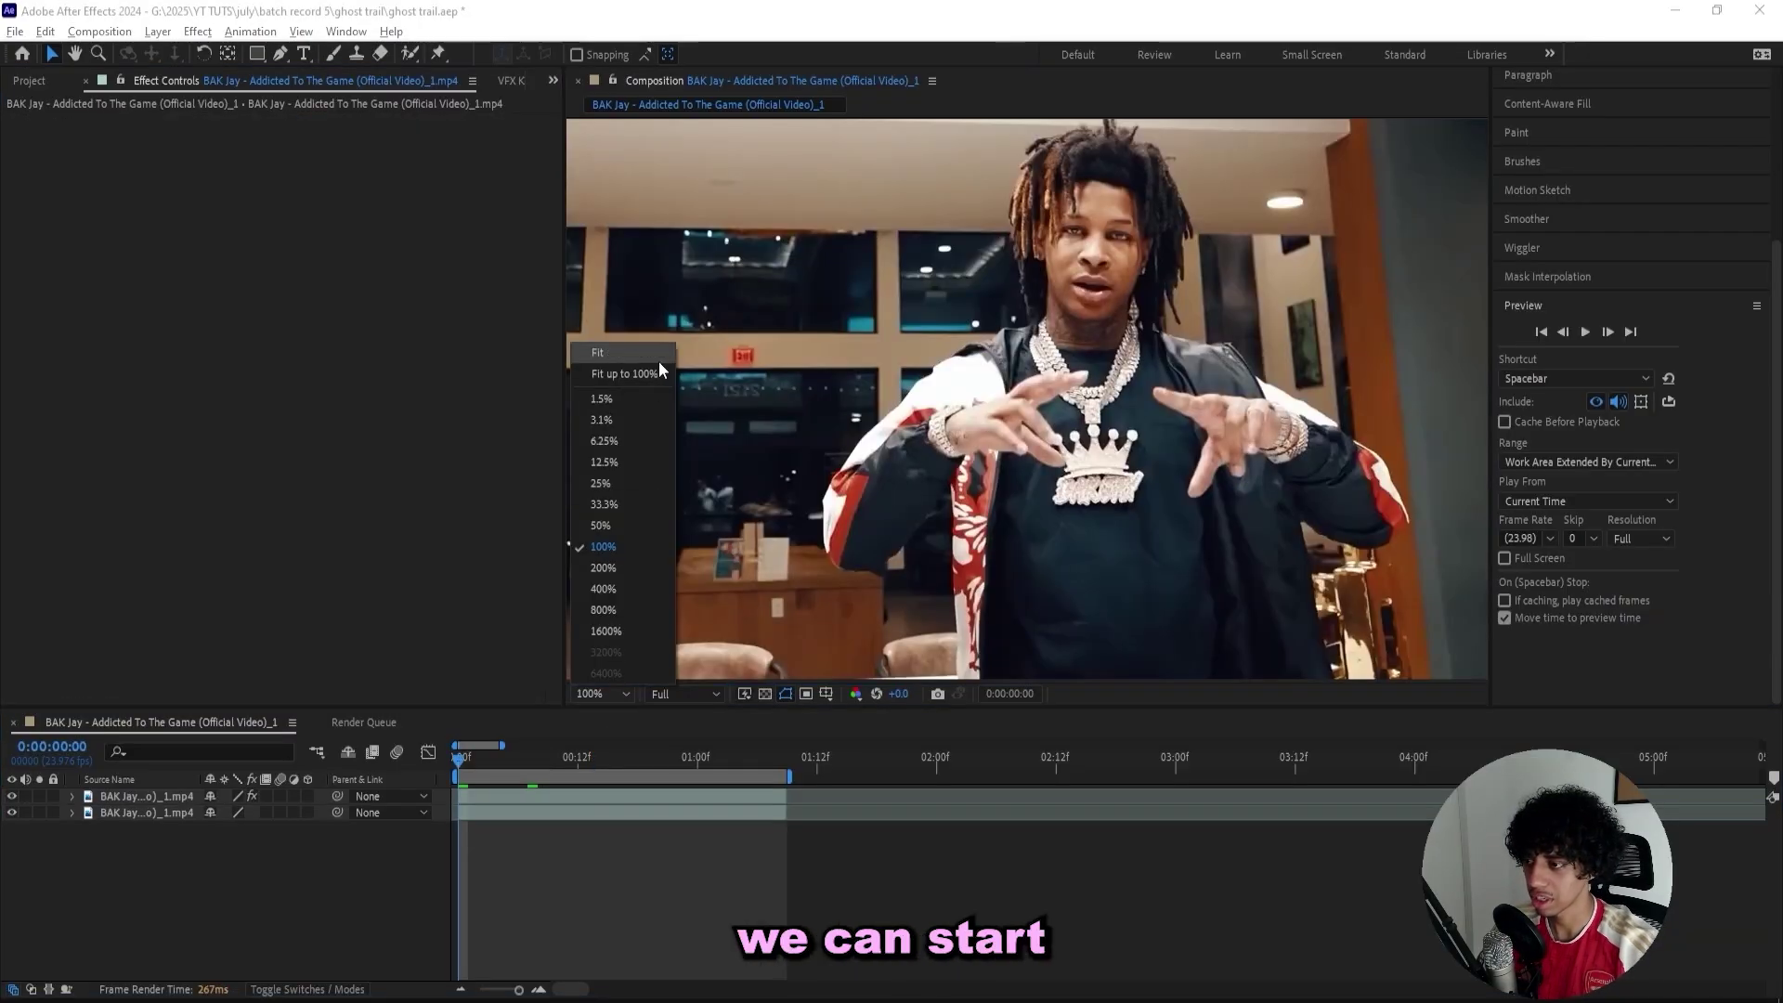
pyautogui.click(656, 360)
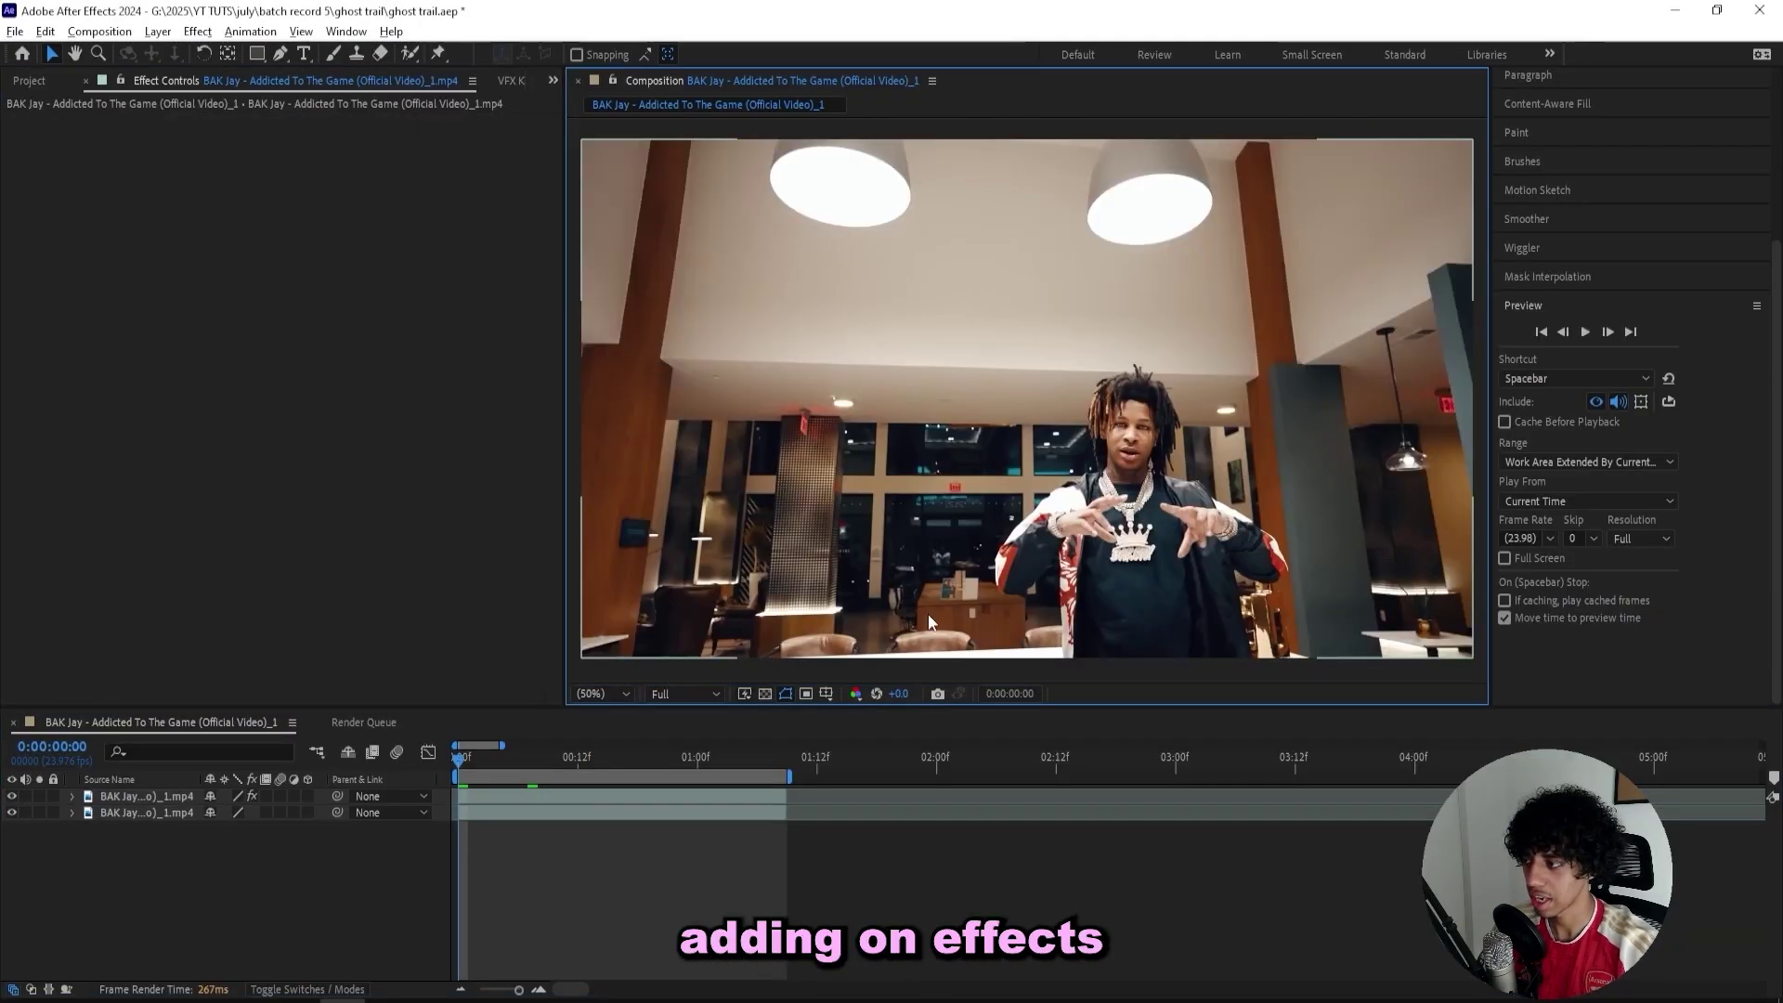
# - Rename the upper layer "roto" and the lower full-footage layer "bg"
pyautogui.click(181, 797)
pyautogui.press('Return')
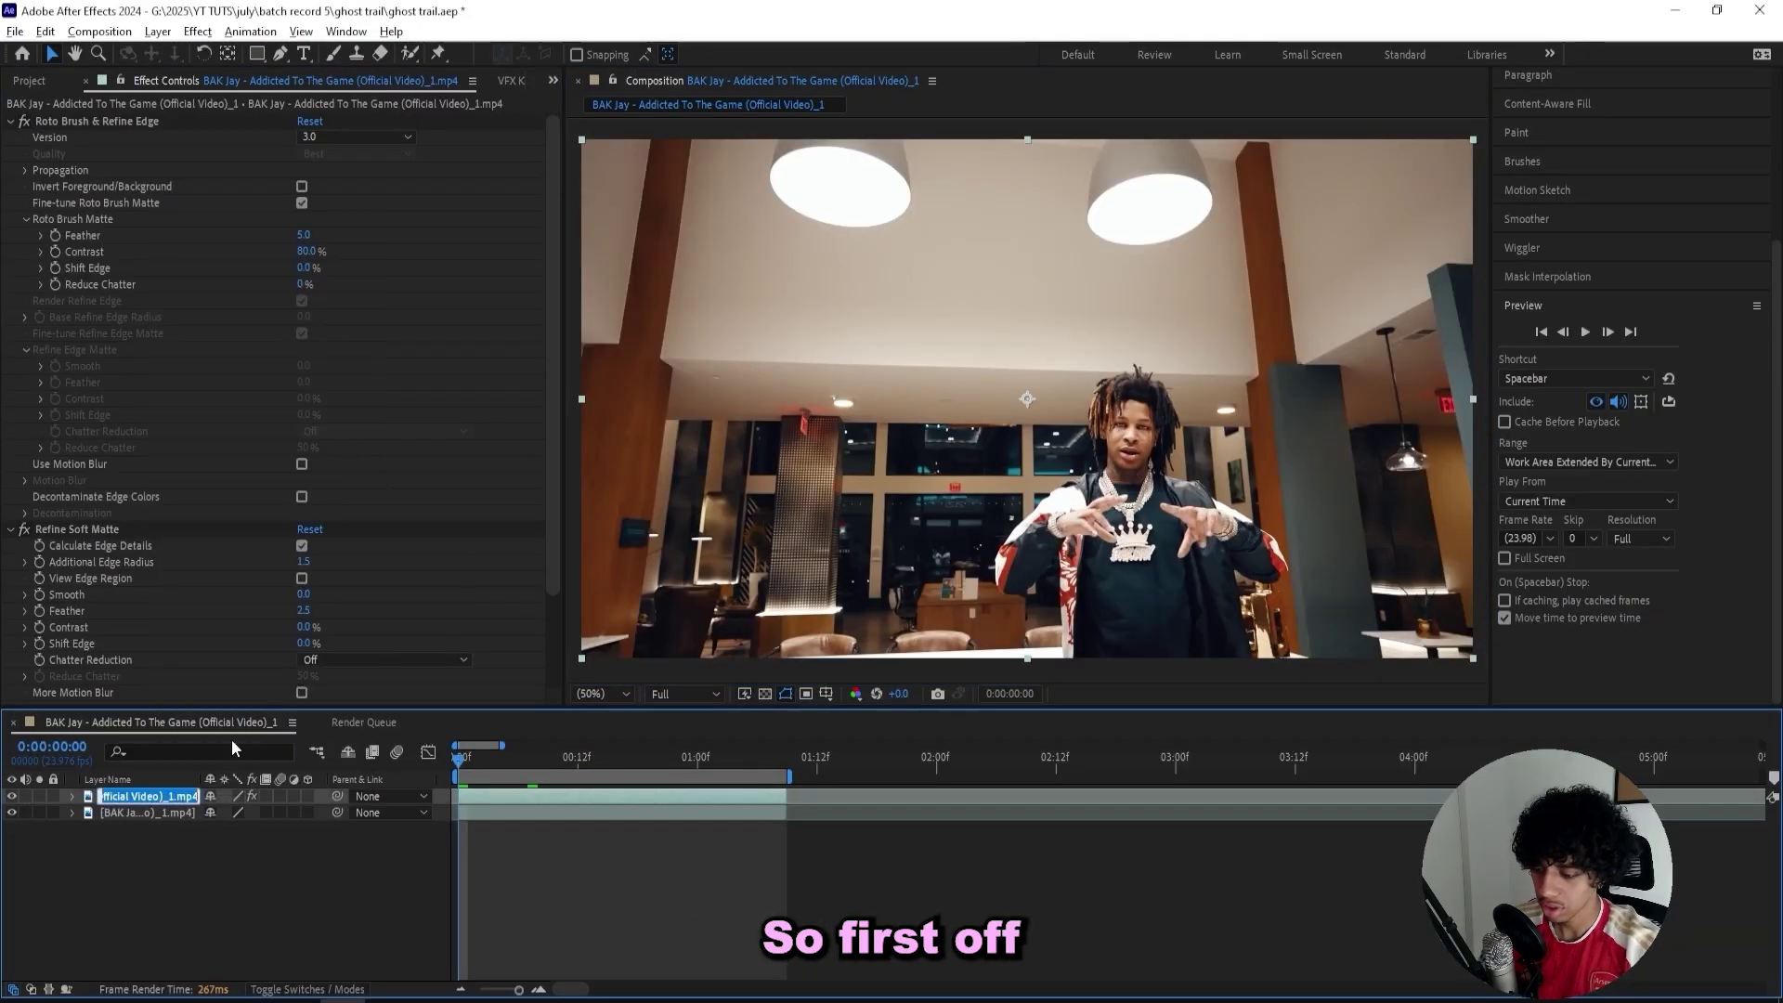
pyautogui.write('roto')
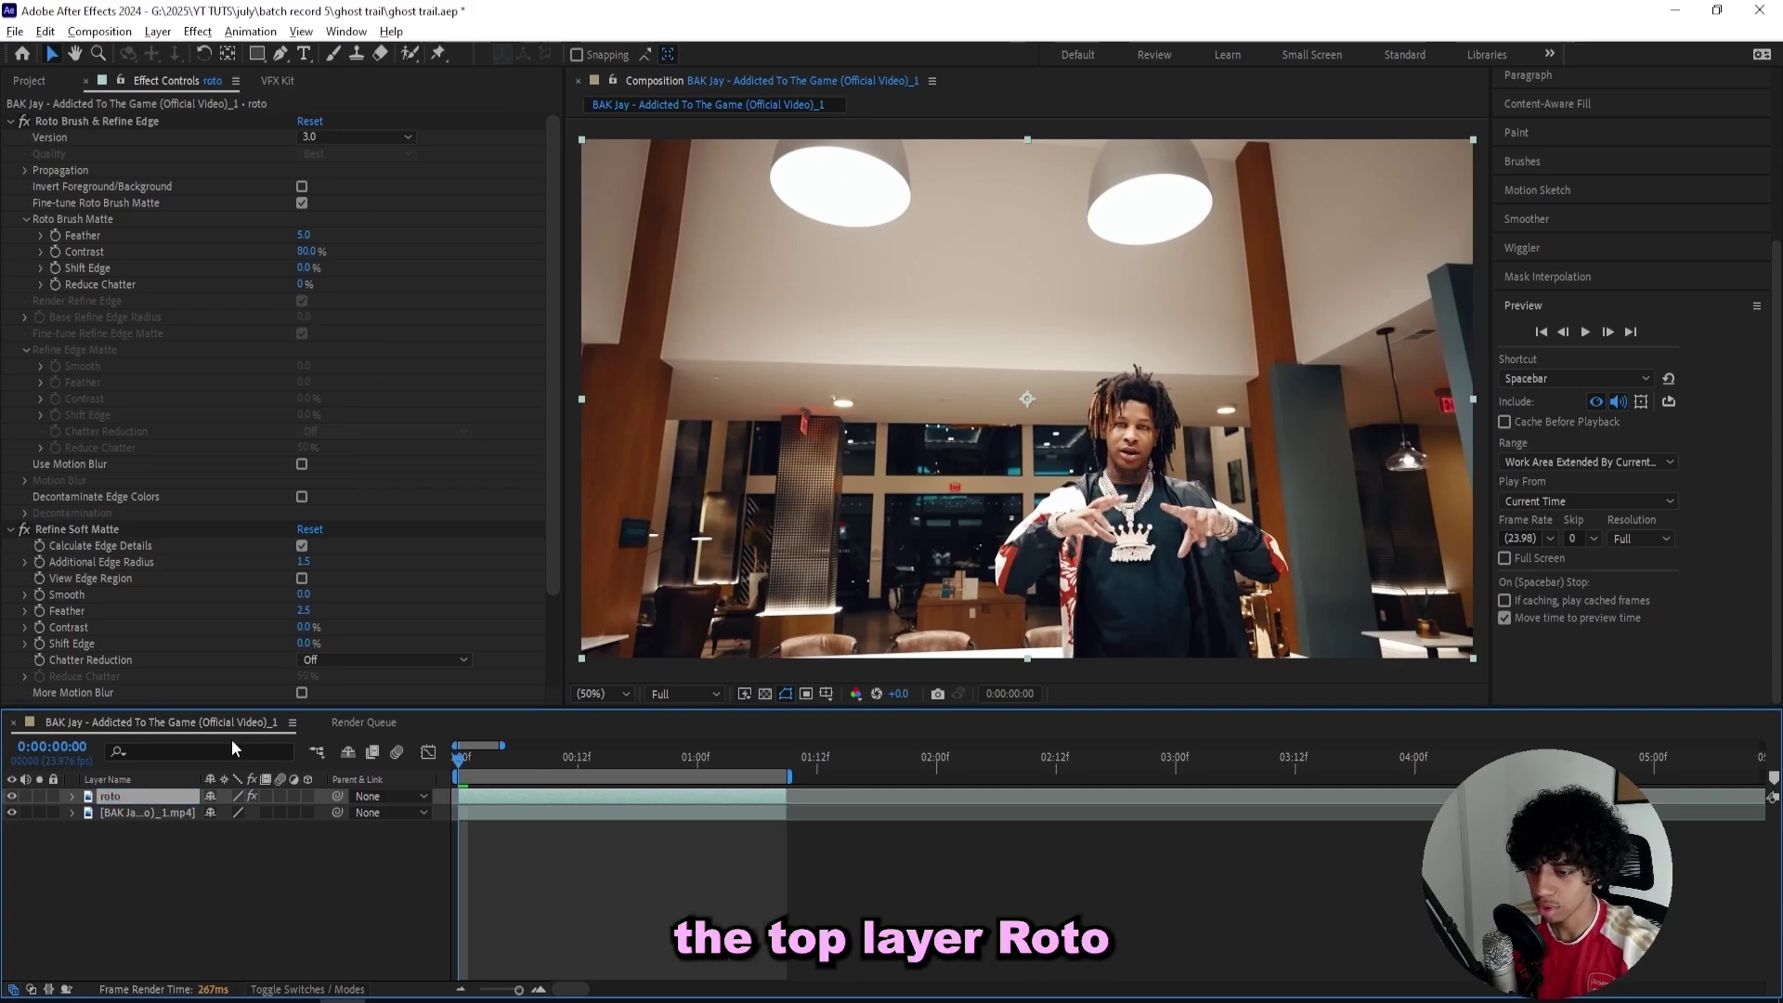
pyautogui.click(177, 814)
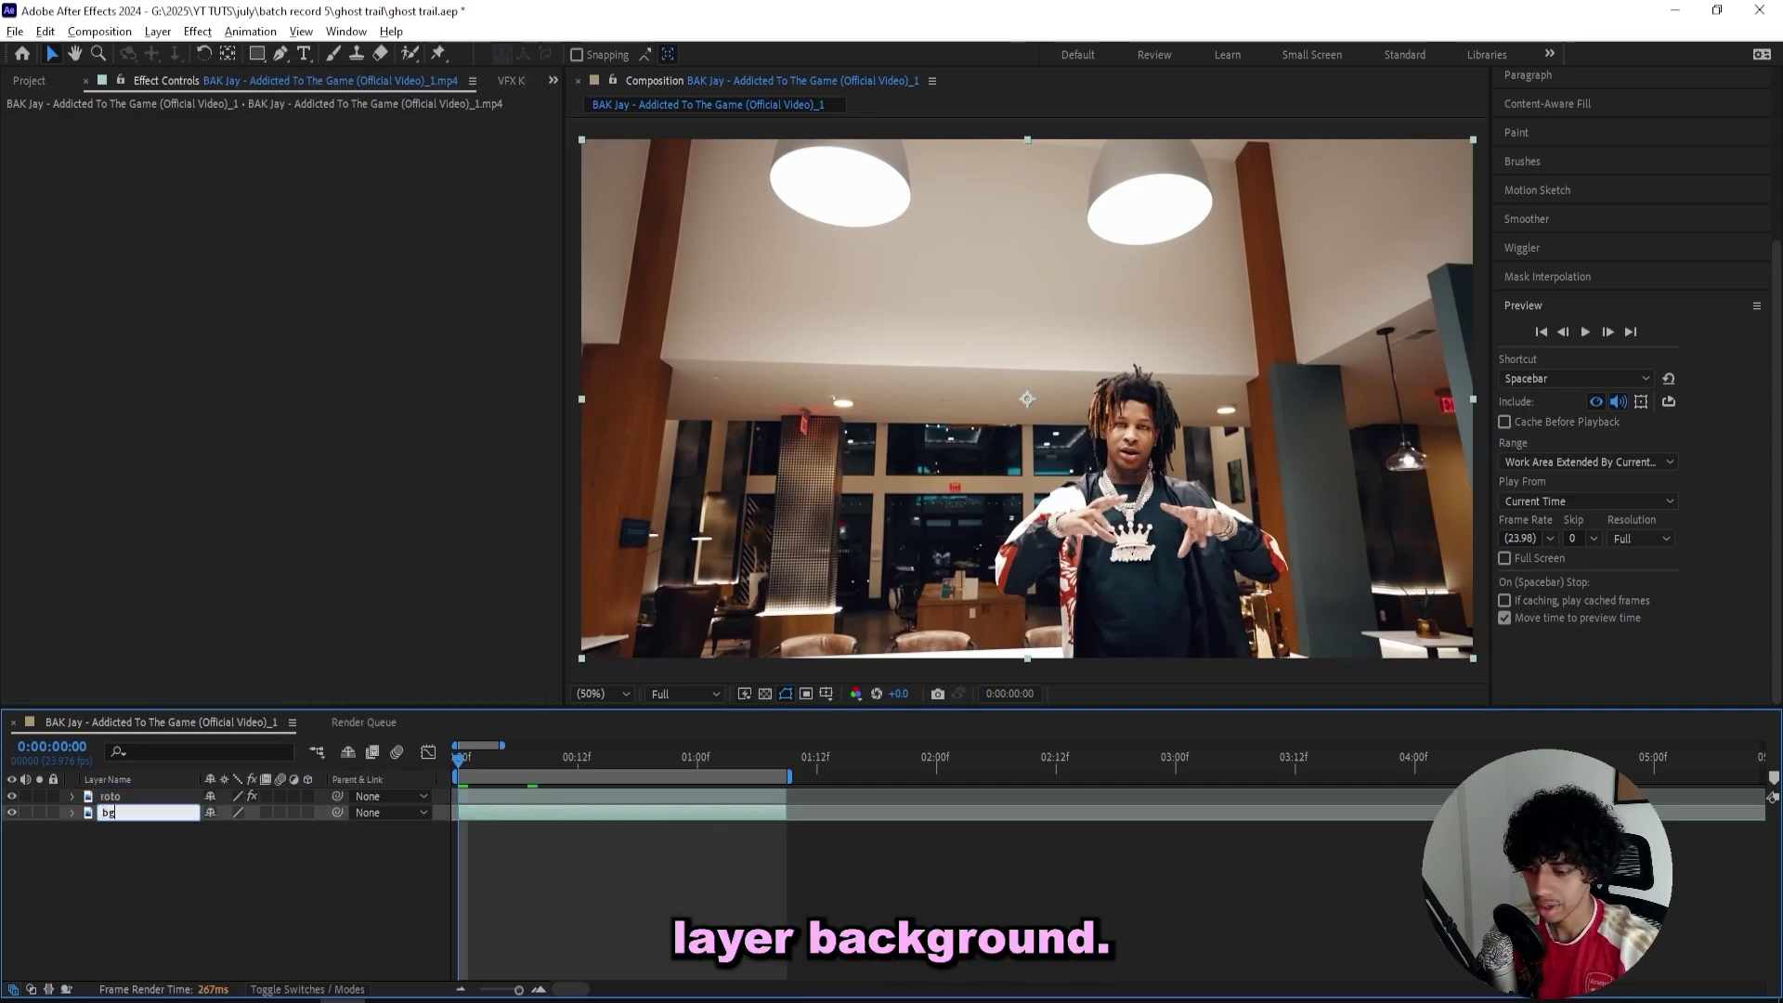
# - Duplicate the roto layer and rename the copy directly above the background "trail"
pyautogui.click(137, 814)
pyautogui.hotkey('ctrl', 'd')
pyautogui.click(136, 815)
pyautogui.rightClick(137, 817)
pyautogui.click(191, 753)
pyautogui.write('trail')
pyautogui.press('Return')
# - Apply the Echo effect to the trail layer and keyframe Number Of Echoes at 0 on the first frame
pyautogui.click(138, 814)
pyautogui.scroll(-3, 189, 595)
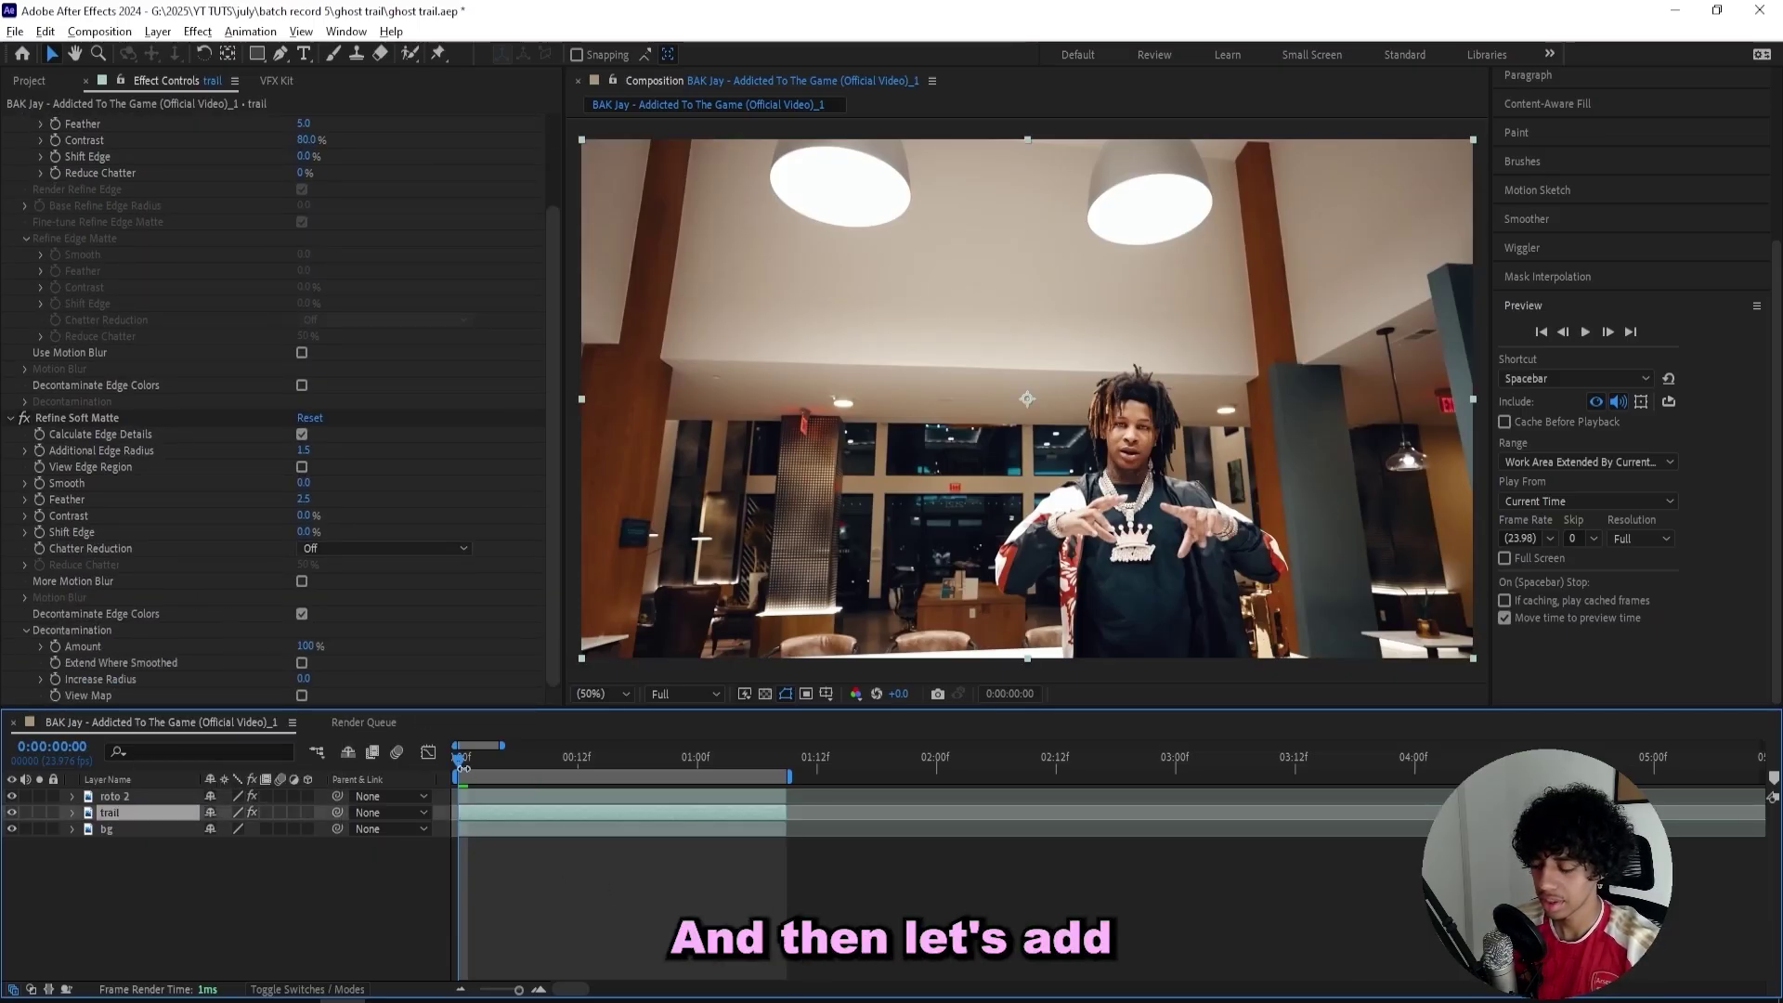
pyautogui.hotkey('ctrl', 'space')
pyautogui.write('echo')
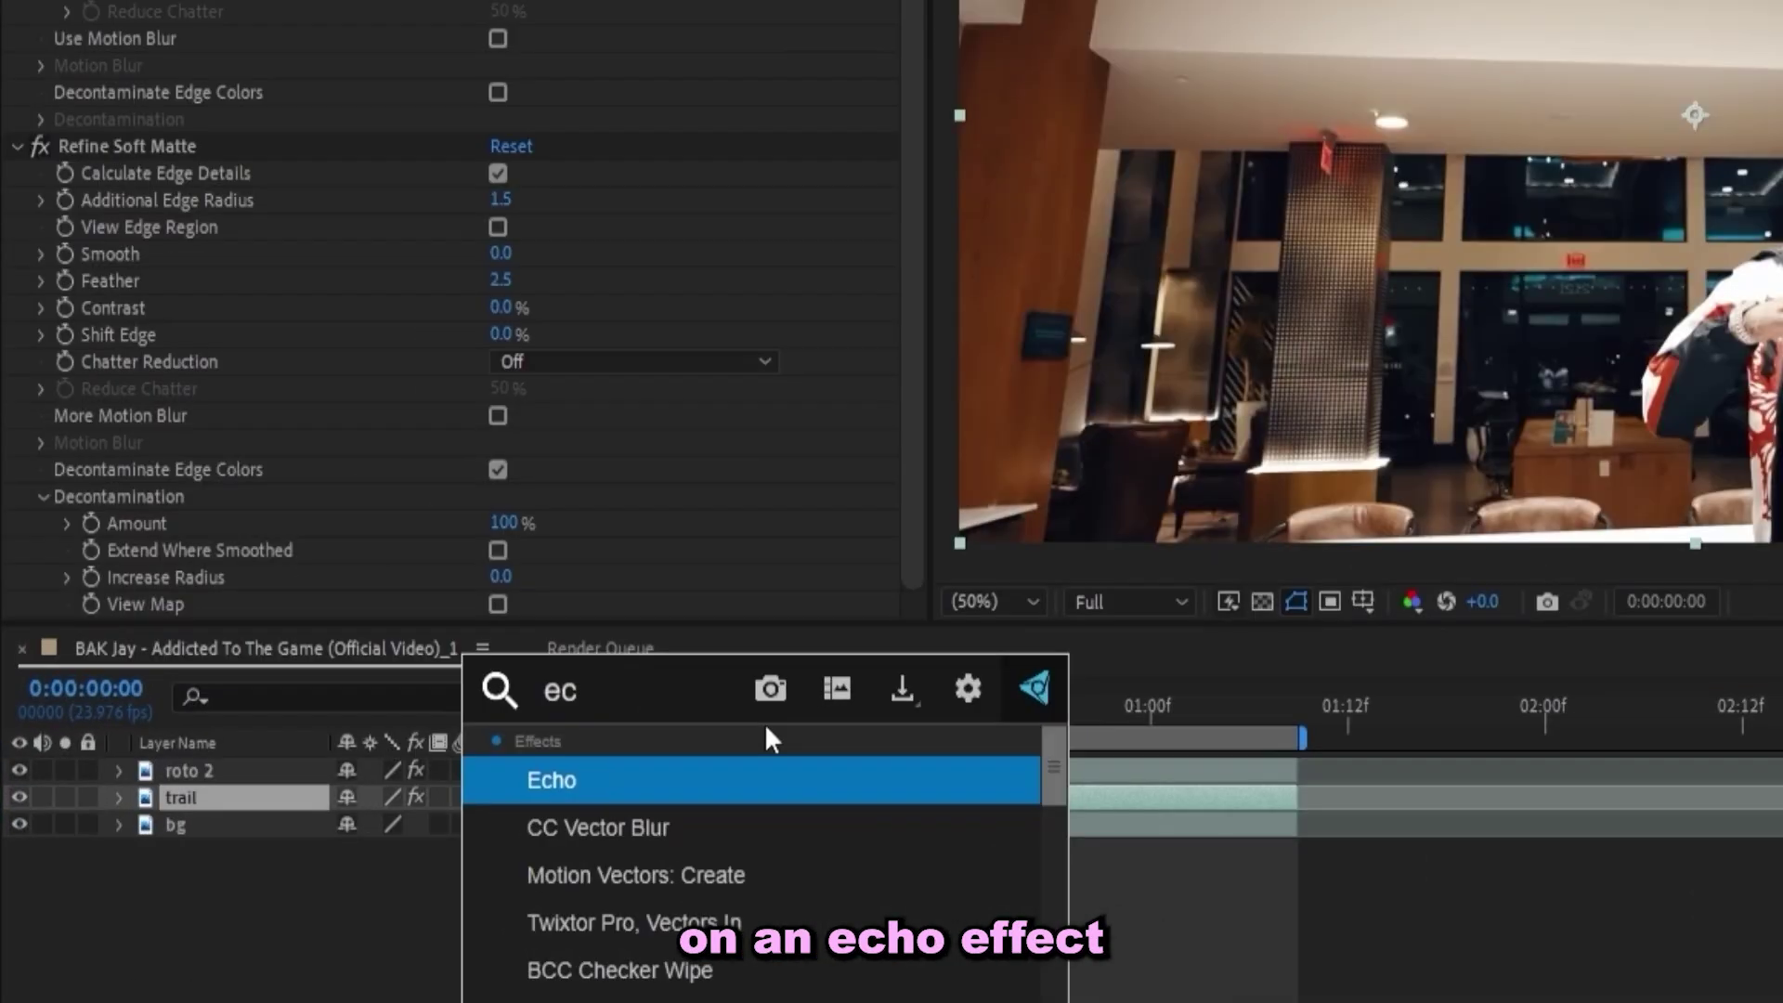
pyautogui.press('Return')
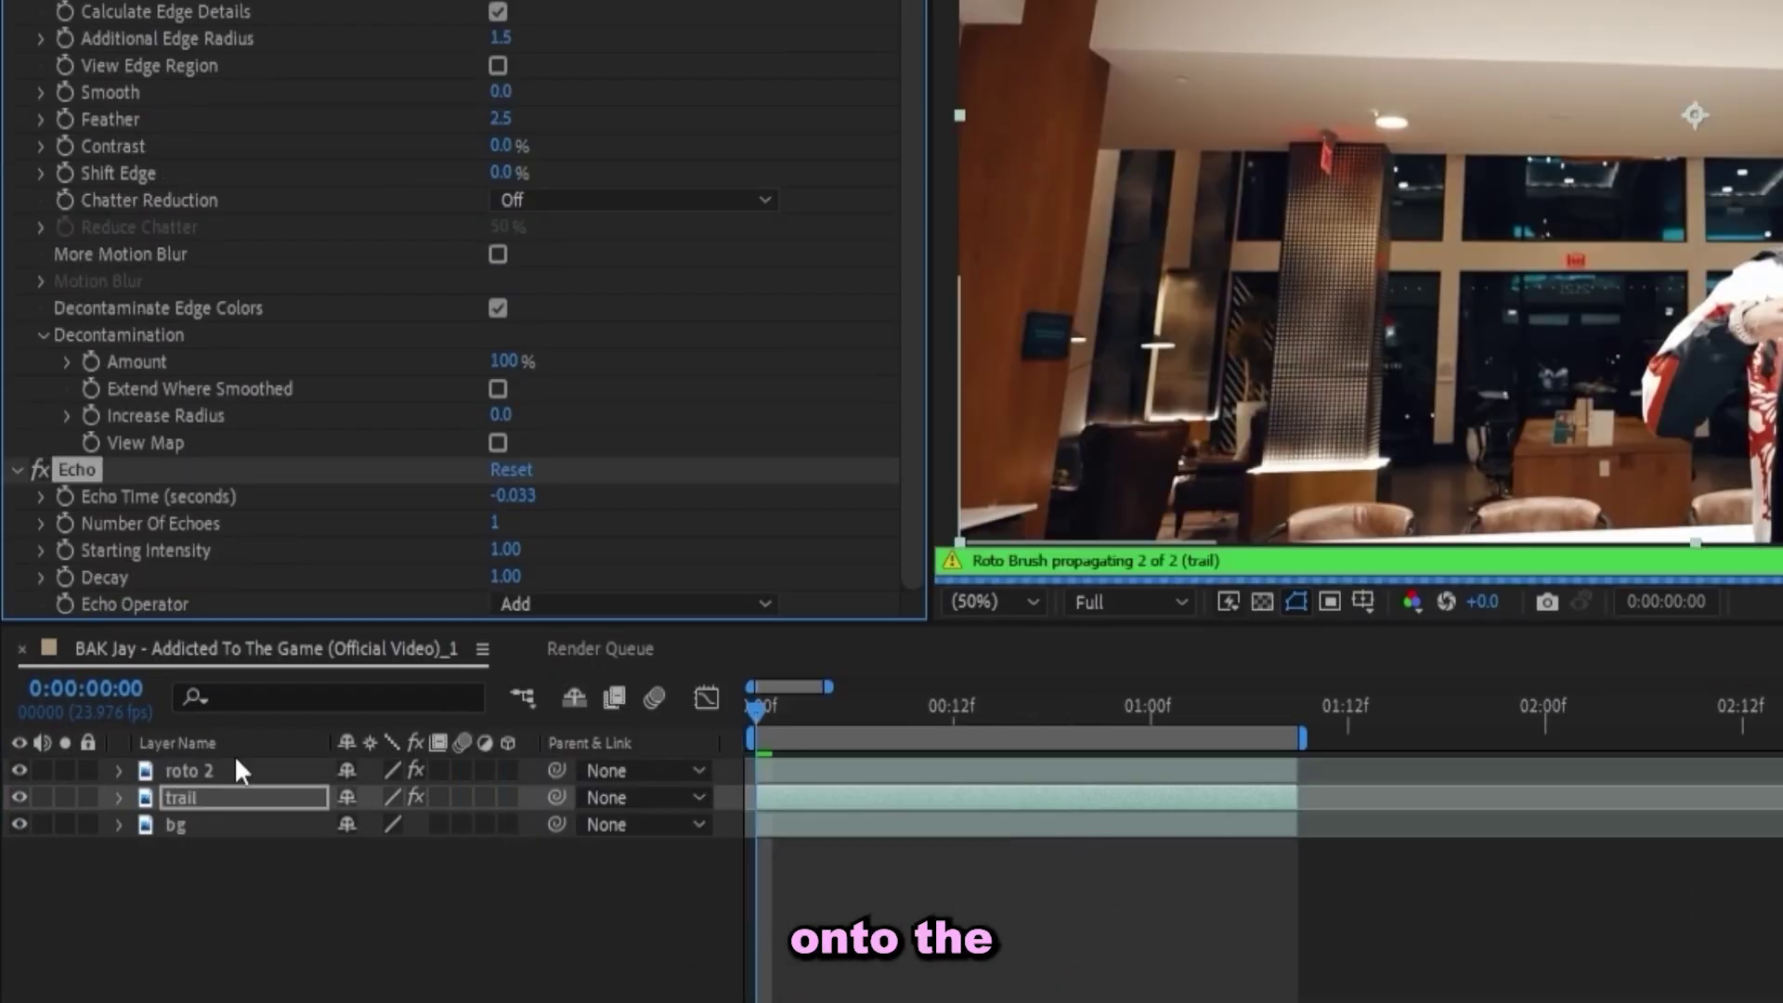
pyautogui.click(495, 523)
pyautogui.write('0')
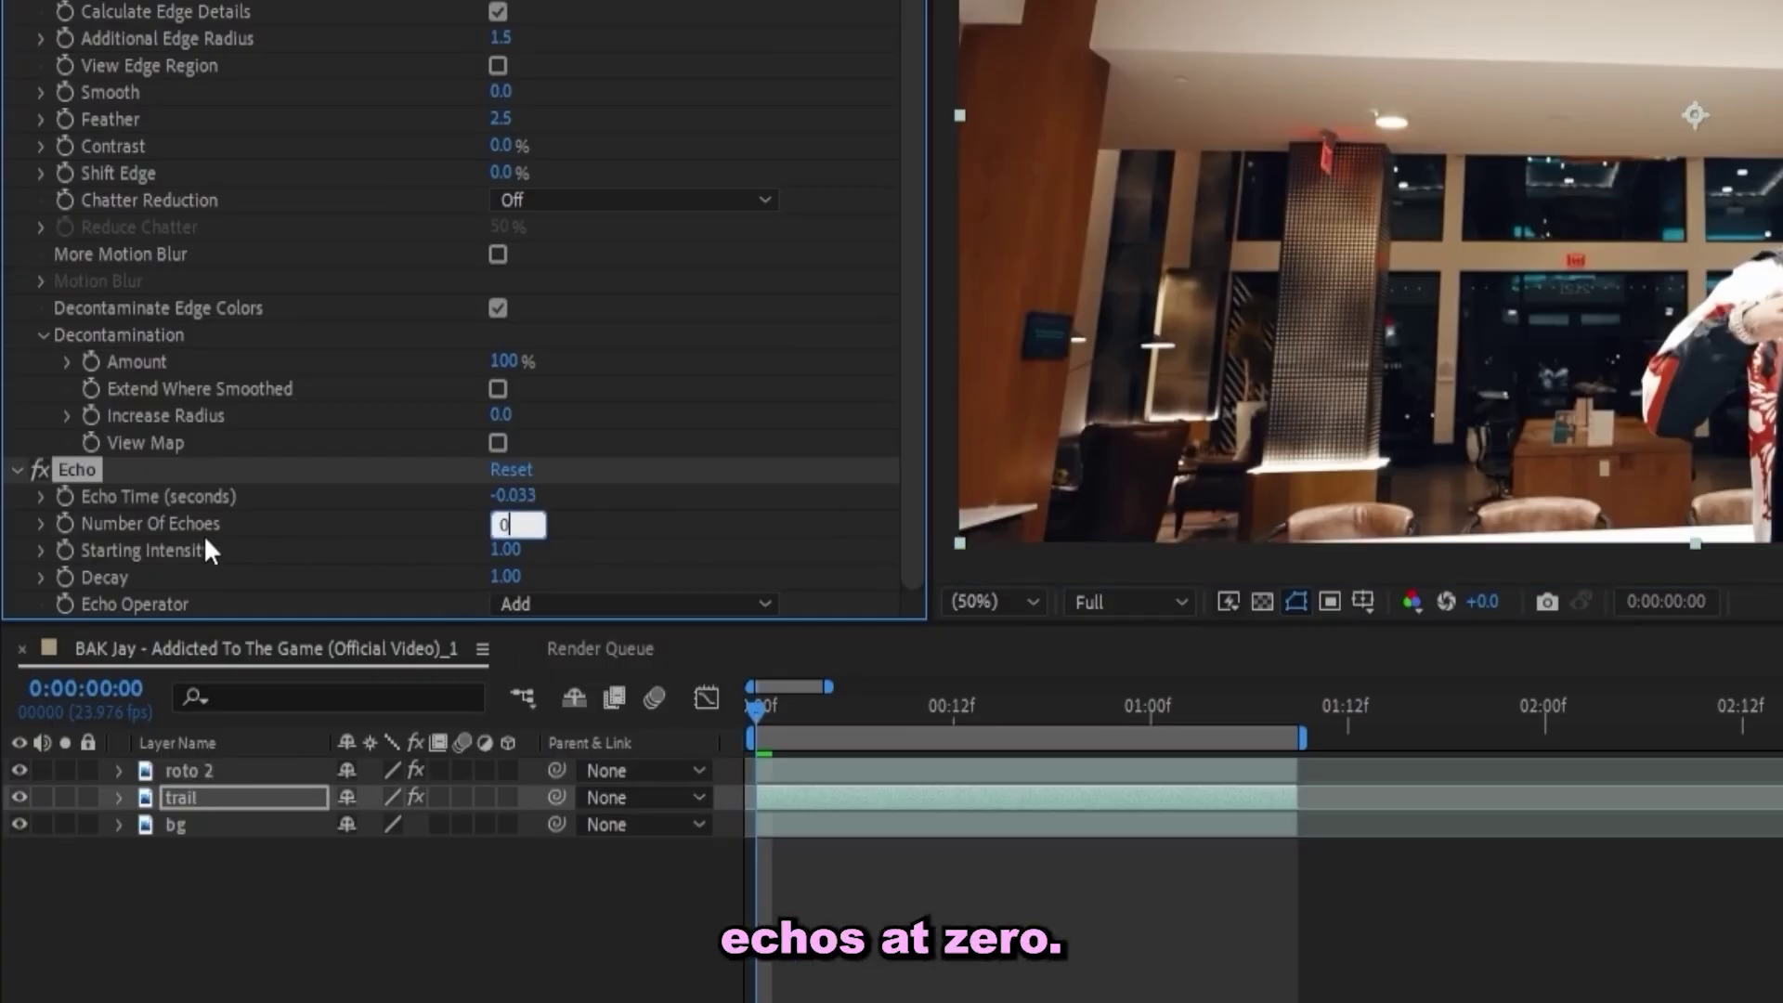
pyautogui.press('Return')
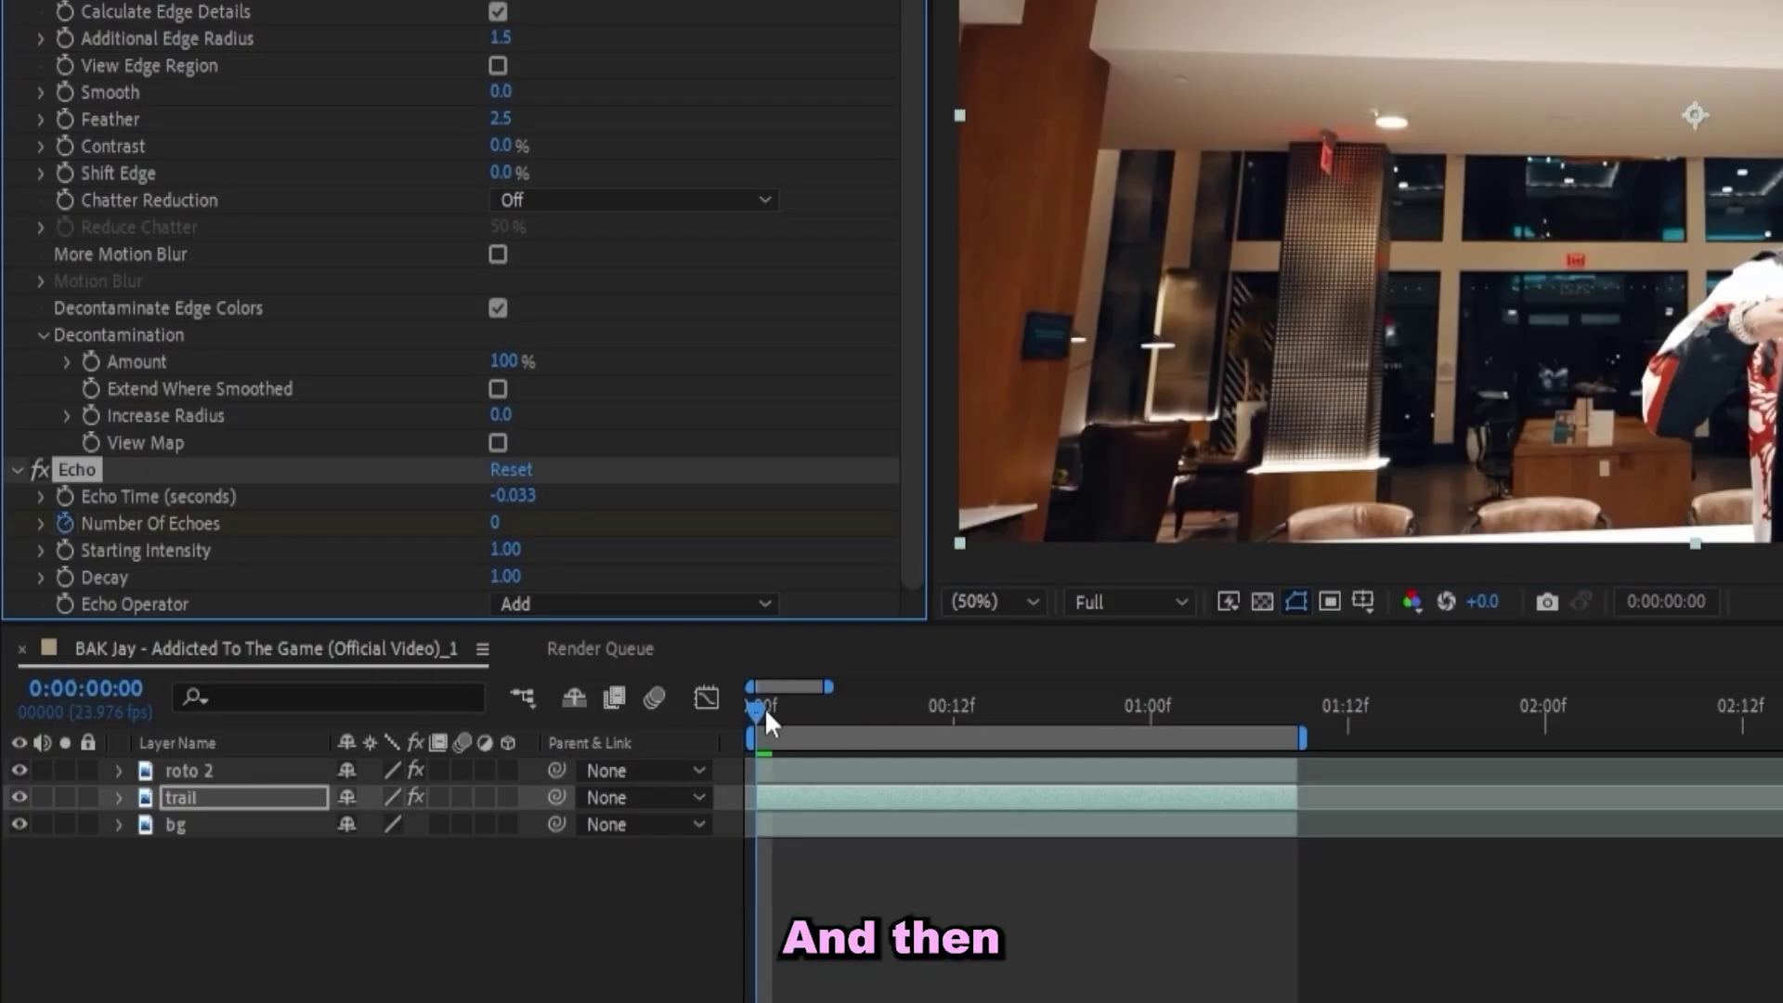
# - Keyframe the trail layer's Number Of Echoes at 8 on frame 8
pyautogui.click(538, 989)
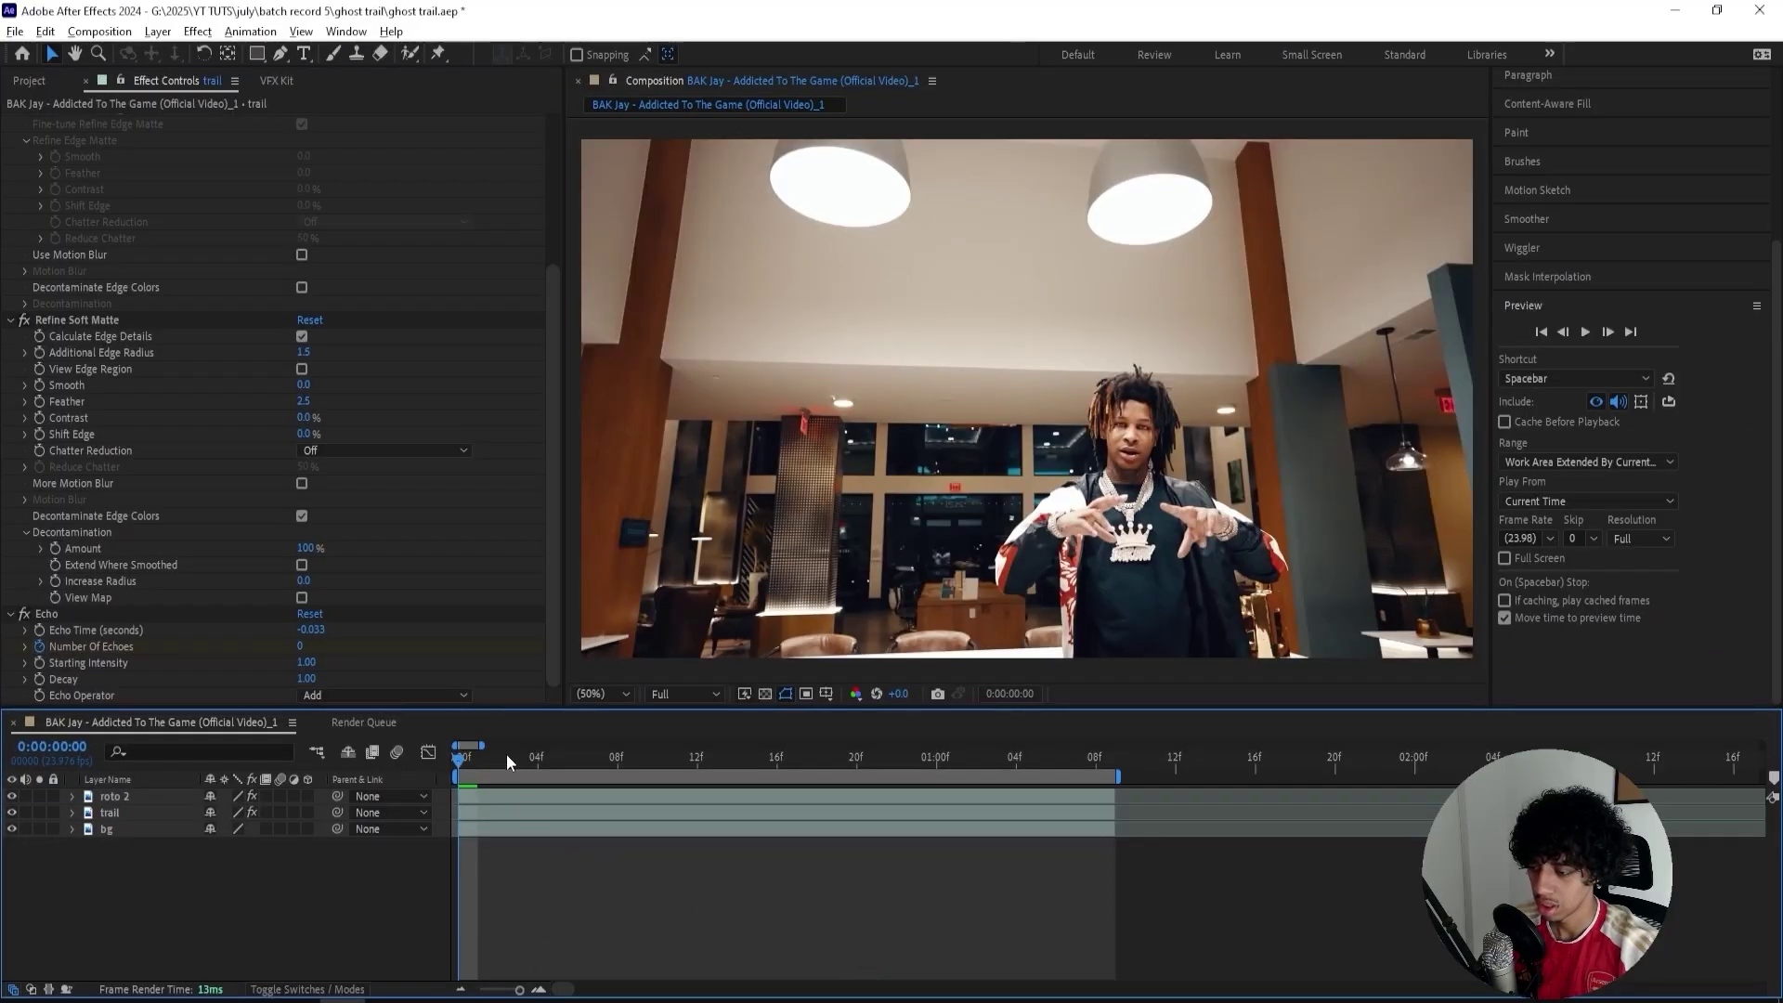
pyautogui.click(617, 756)
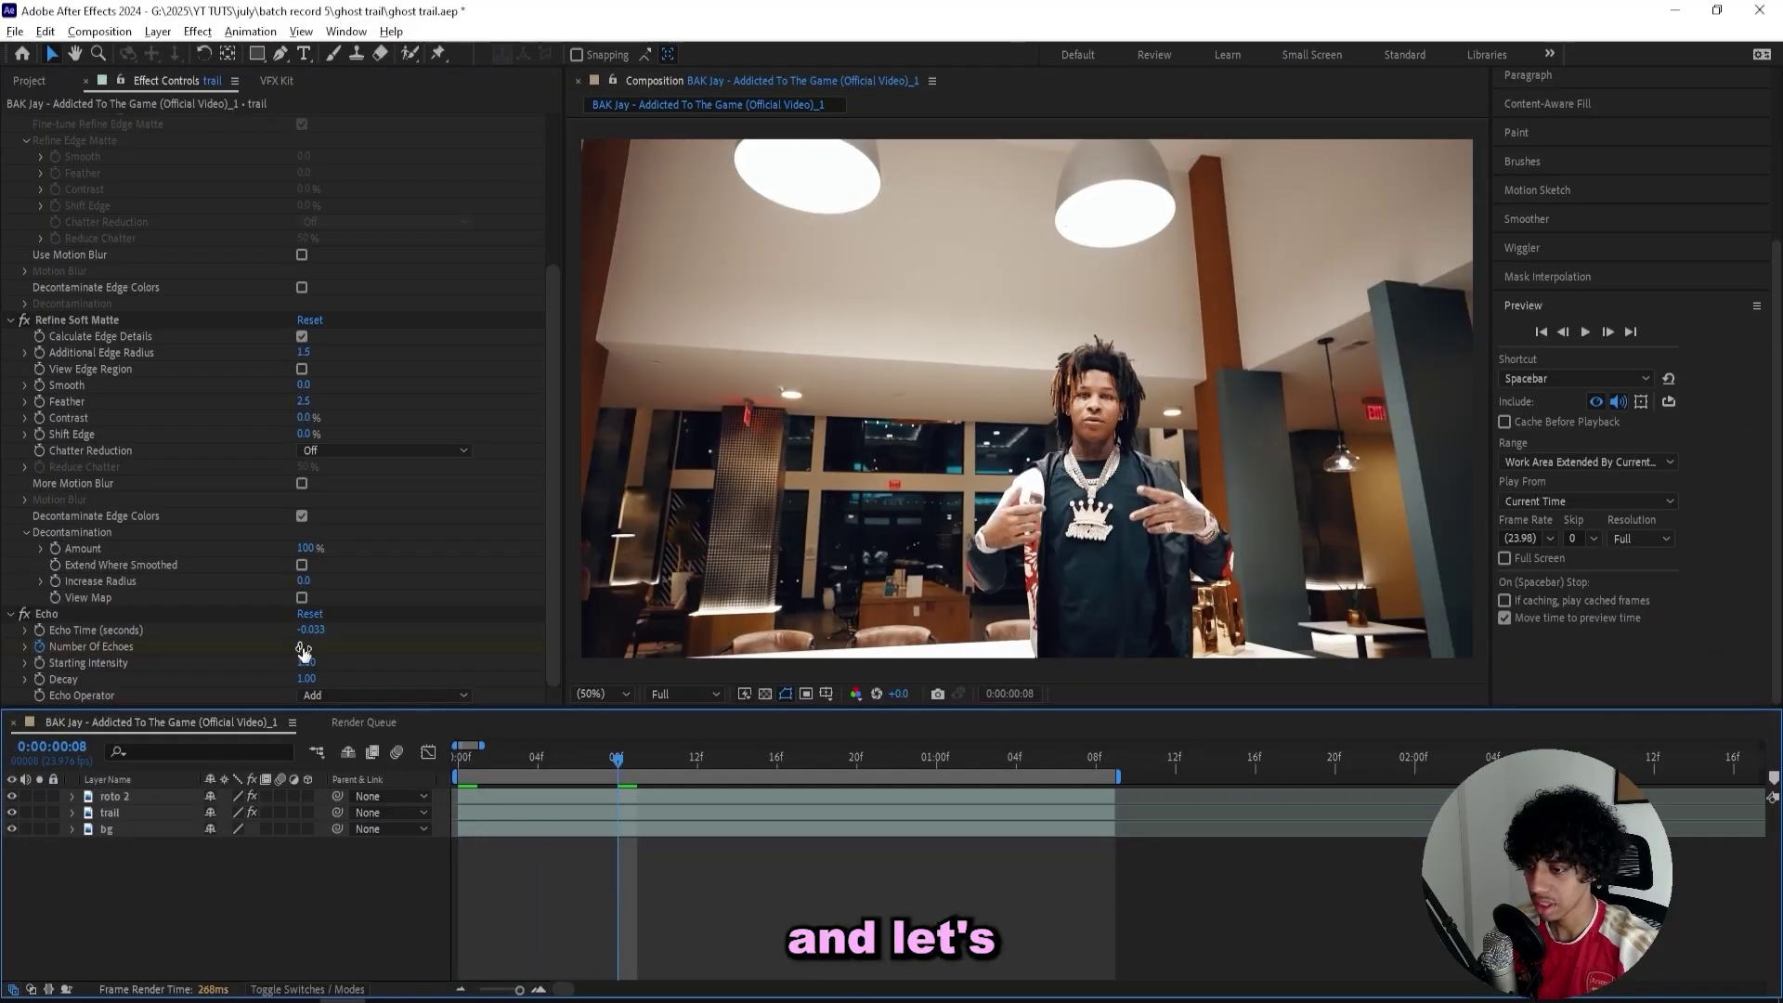
pyautogui.click(302, 647)
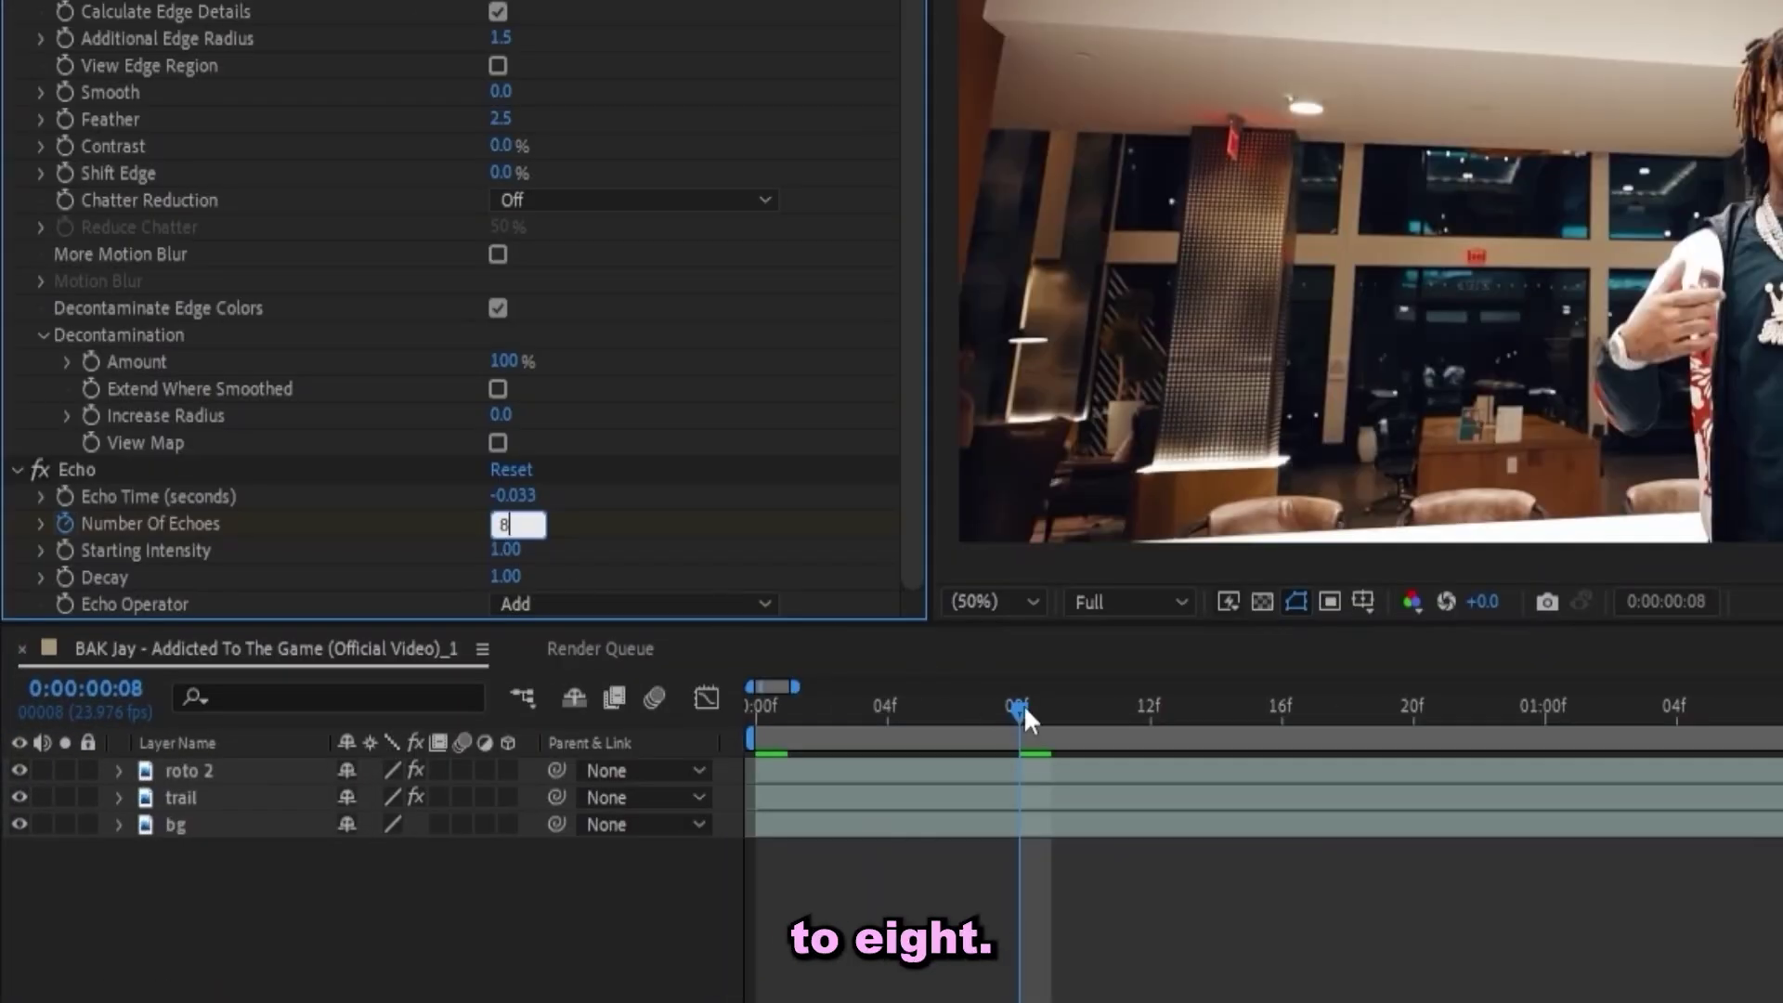
pyautogui.press('Return')
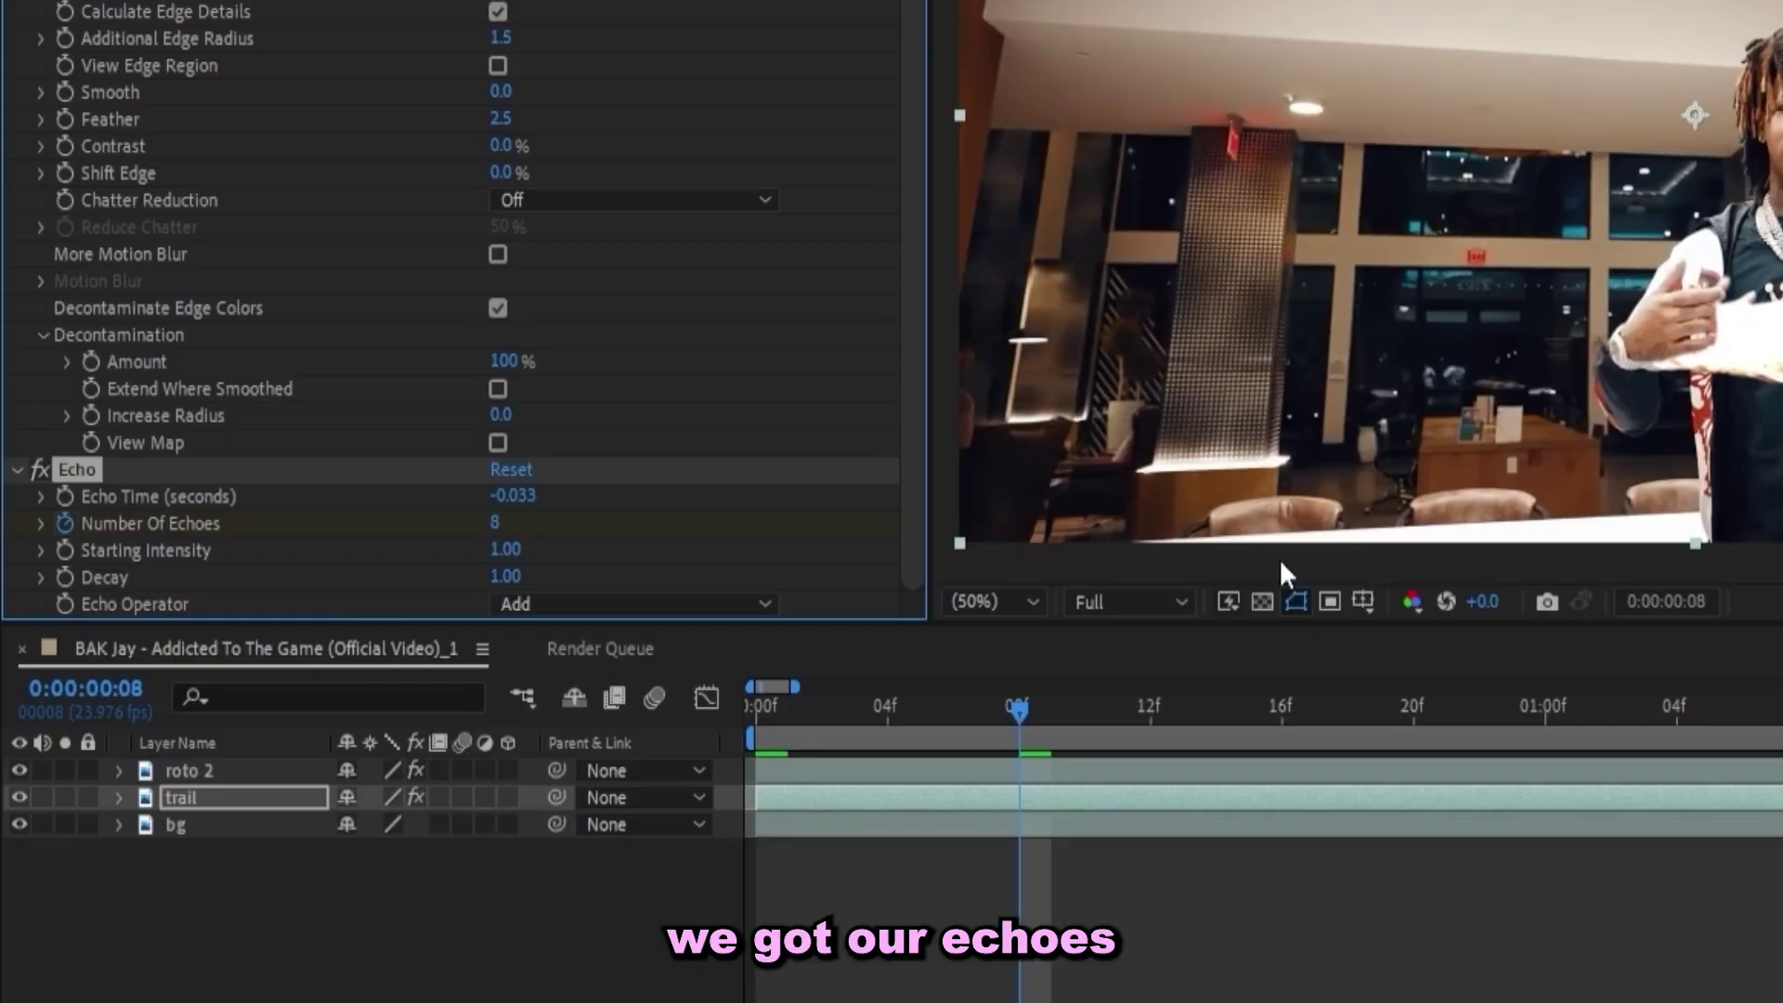
# - Set the Echo operator to Composite In Front and fade the trail with Starting Intensity 0.74 and Decay 0.82
pyautogui.click(767, 604)
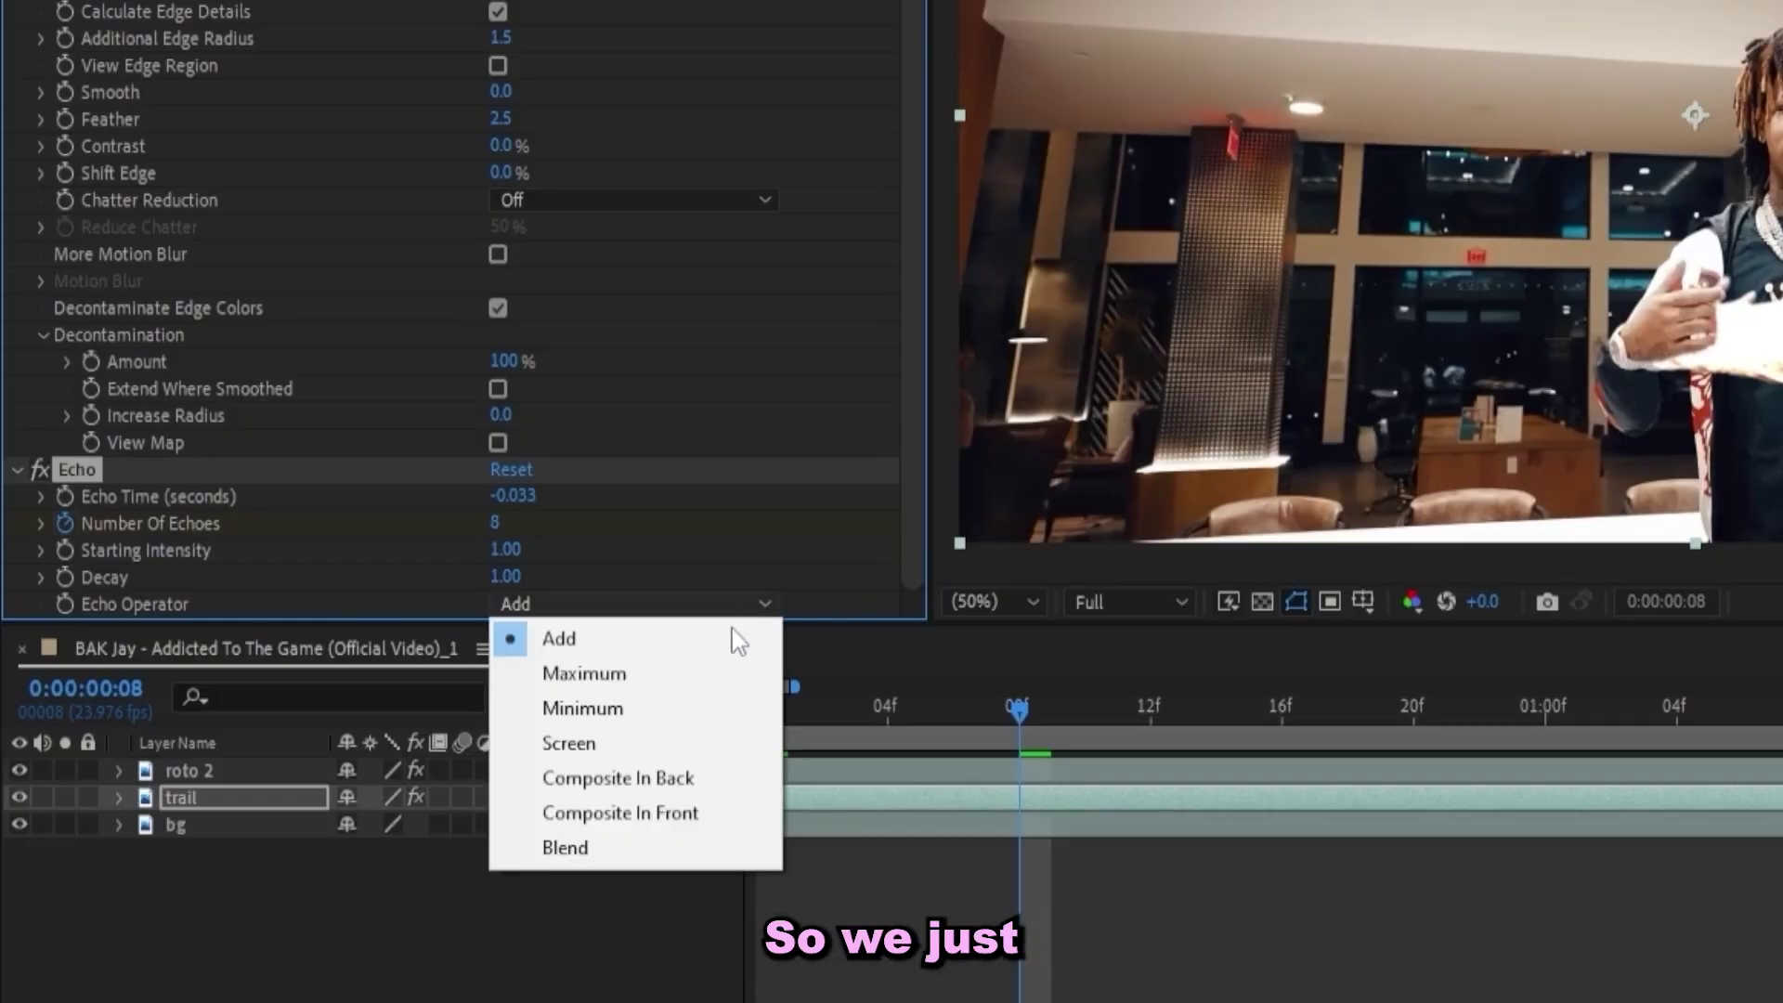
pyautogui.click(653, 813)
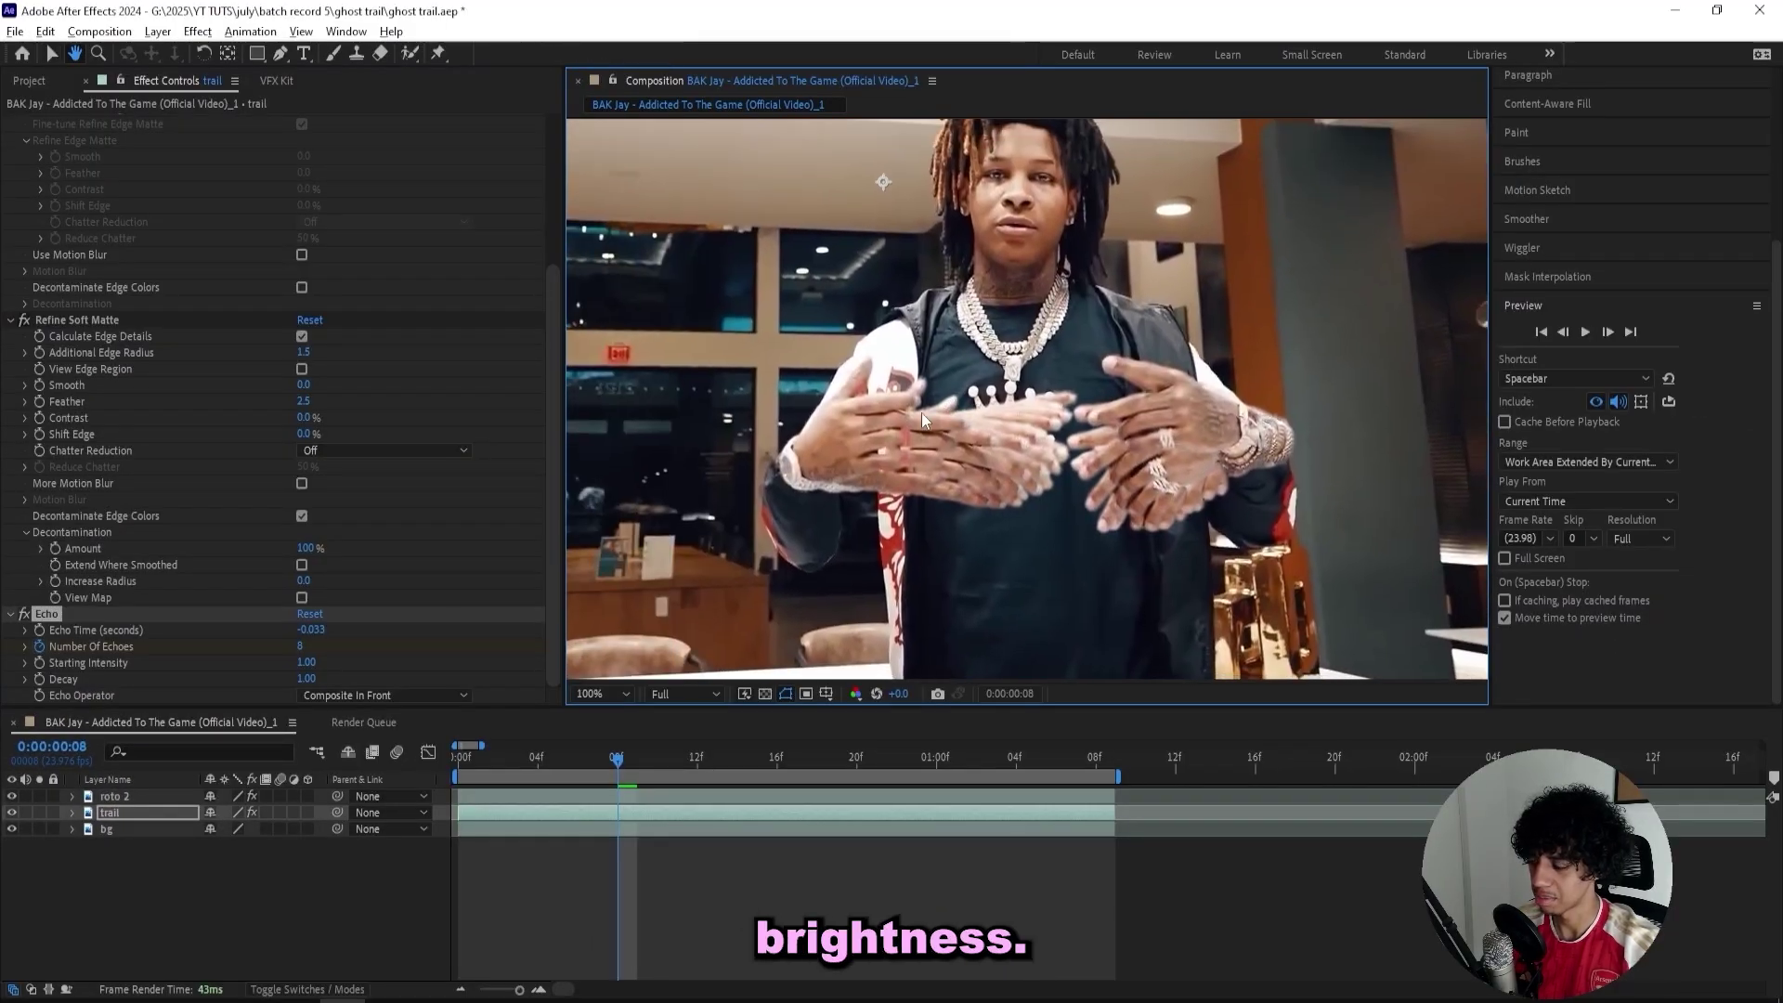
pyautogui.moveTo(307, 678); pyautogui.dragTo(289, 677)
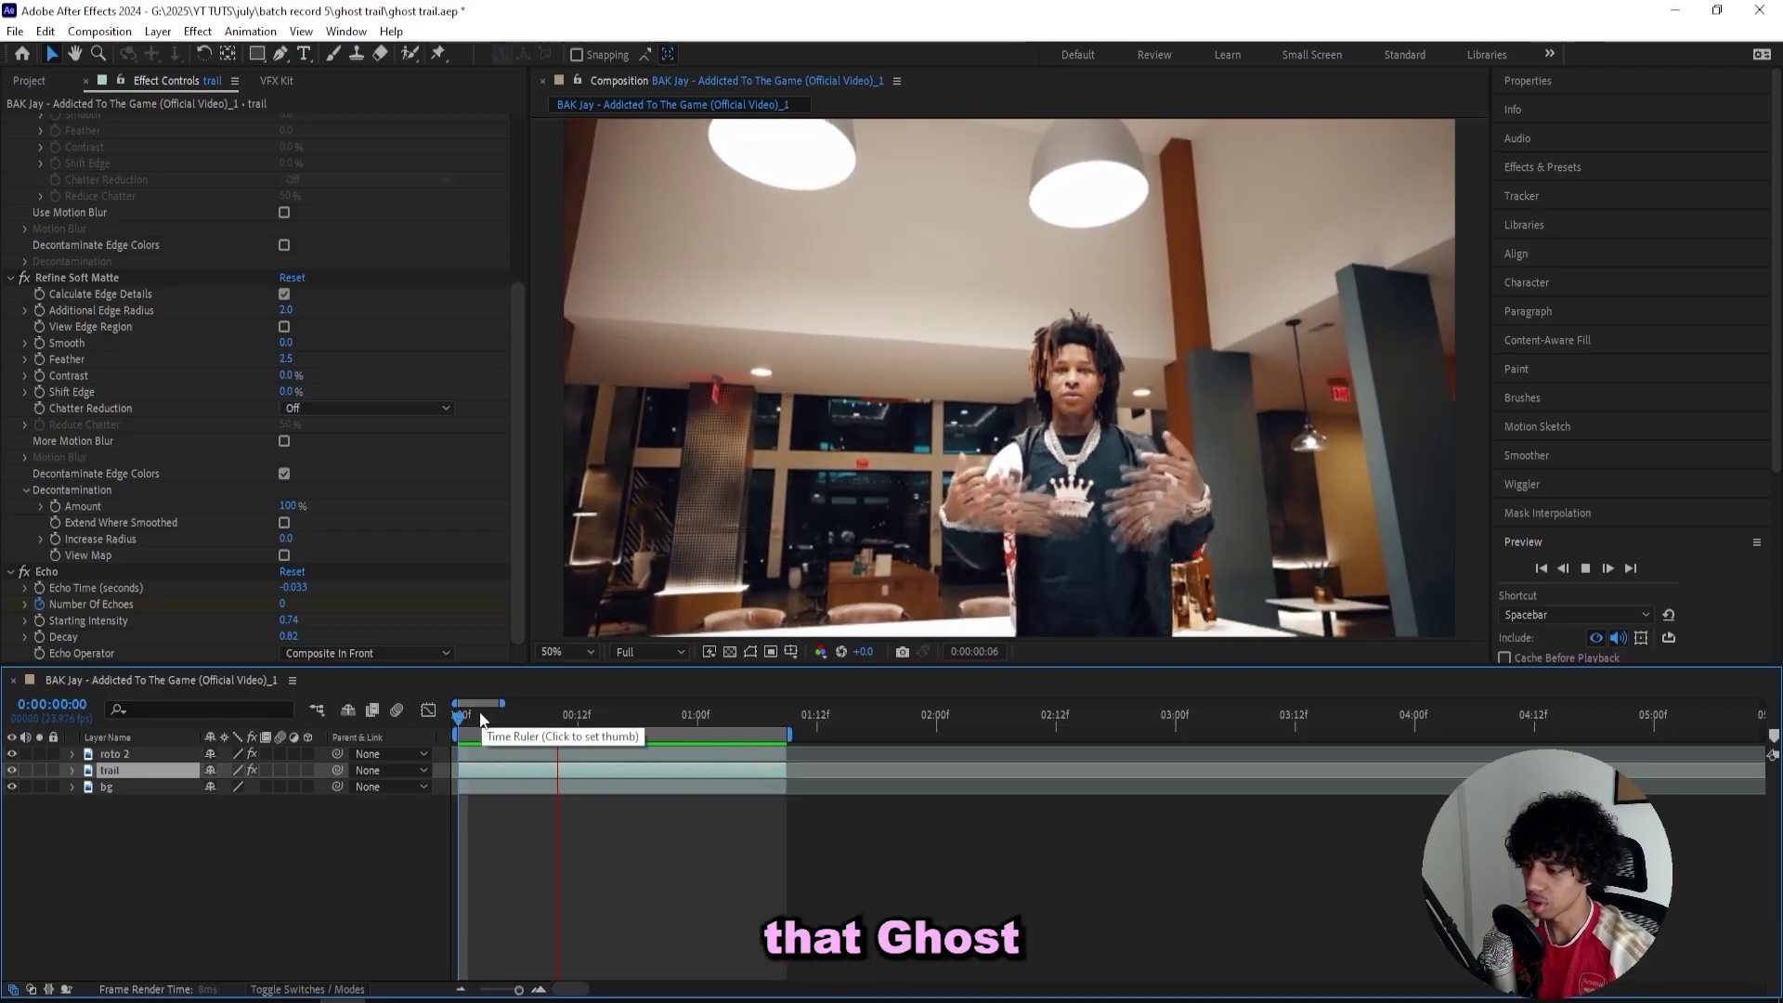
# - Stop the preview and try the RSMB motion blur effect on the trail layer at frame 13
pyautogui.press('space')
pyautogui.moveTo(482, 721); pyautogui.dragTo(585, 716)
pyautogui.hotkey('ctrl', 'space')
pyautogui.write('rsmb')
pyautogui.press('Return')
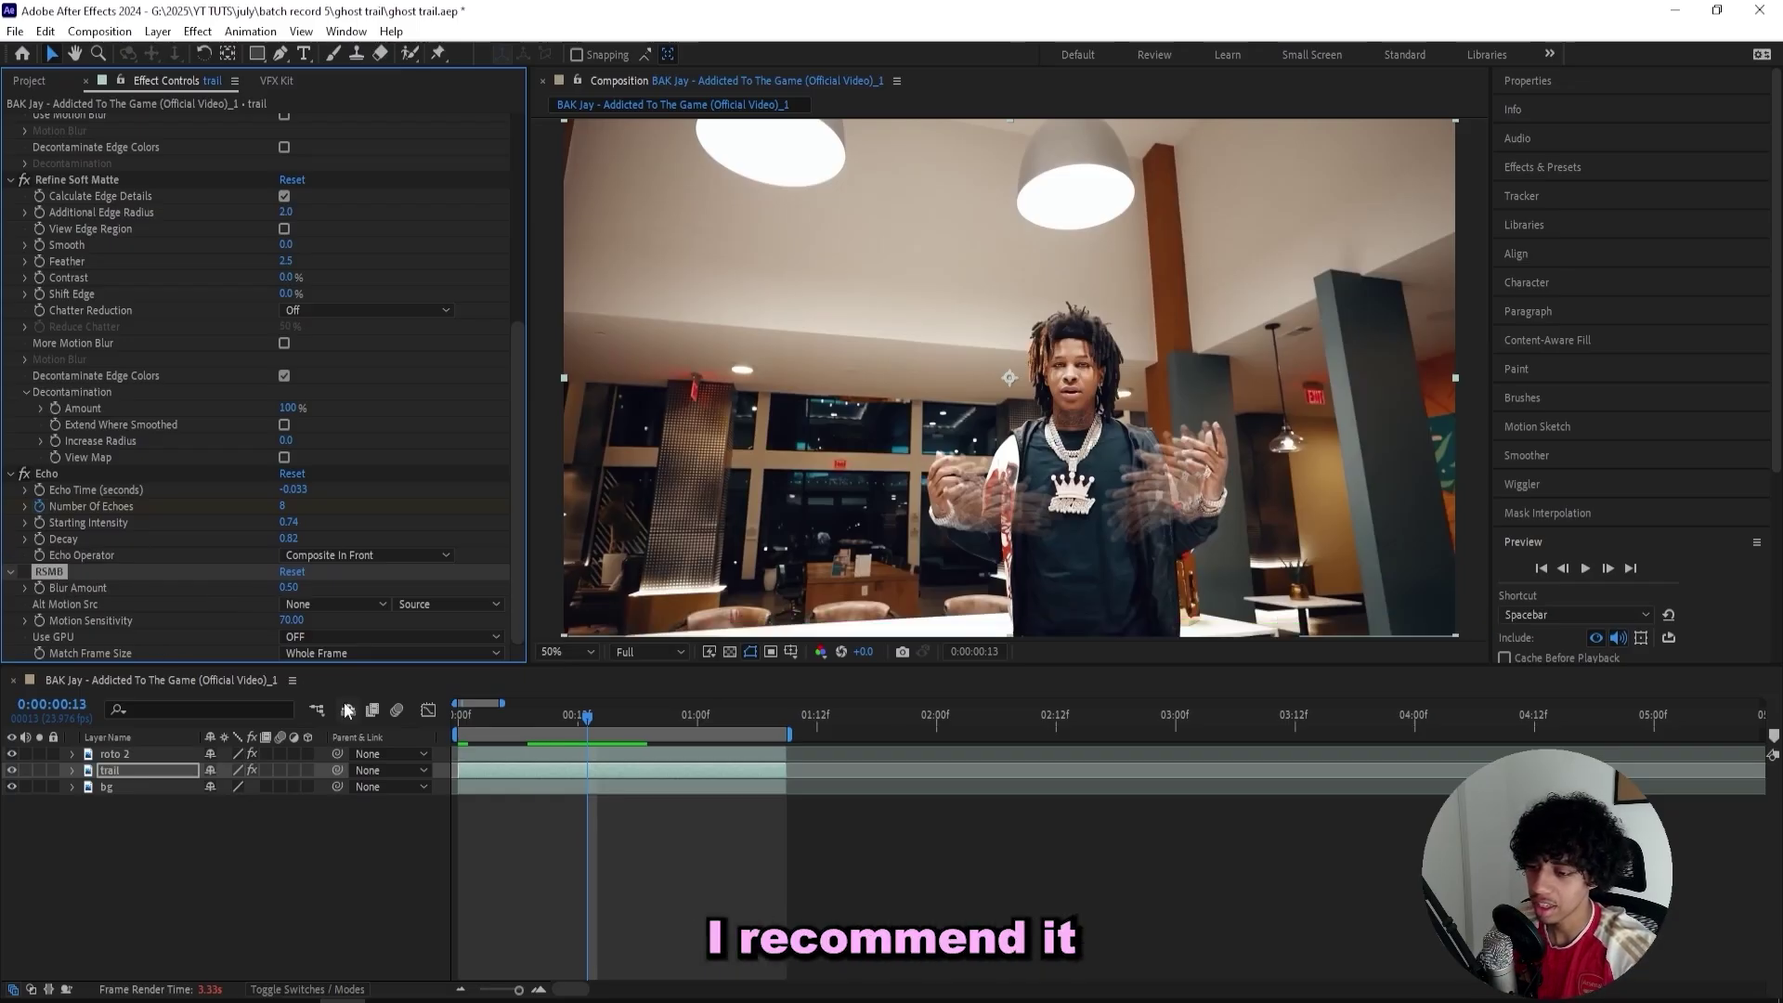
# - Try the CC Force Motion Blur effect with changed Motion Blur Samples on the trail layer, and remove it
pyautogui.hotkey('ctrl', 'space')
pyautogui.write('cc for')
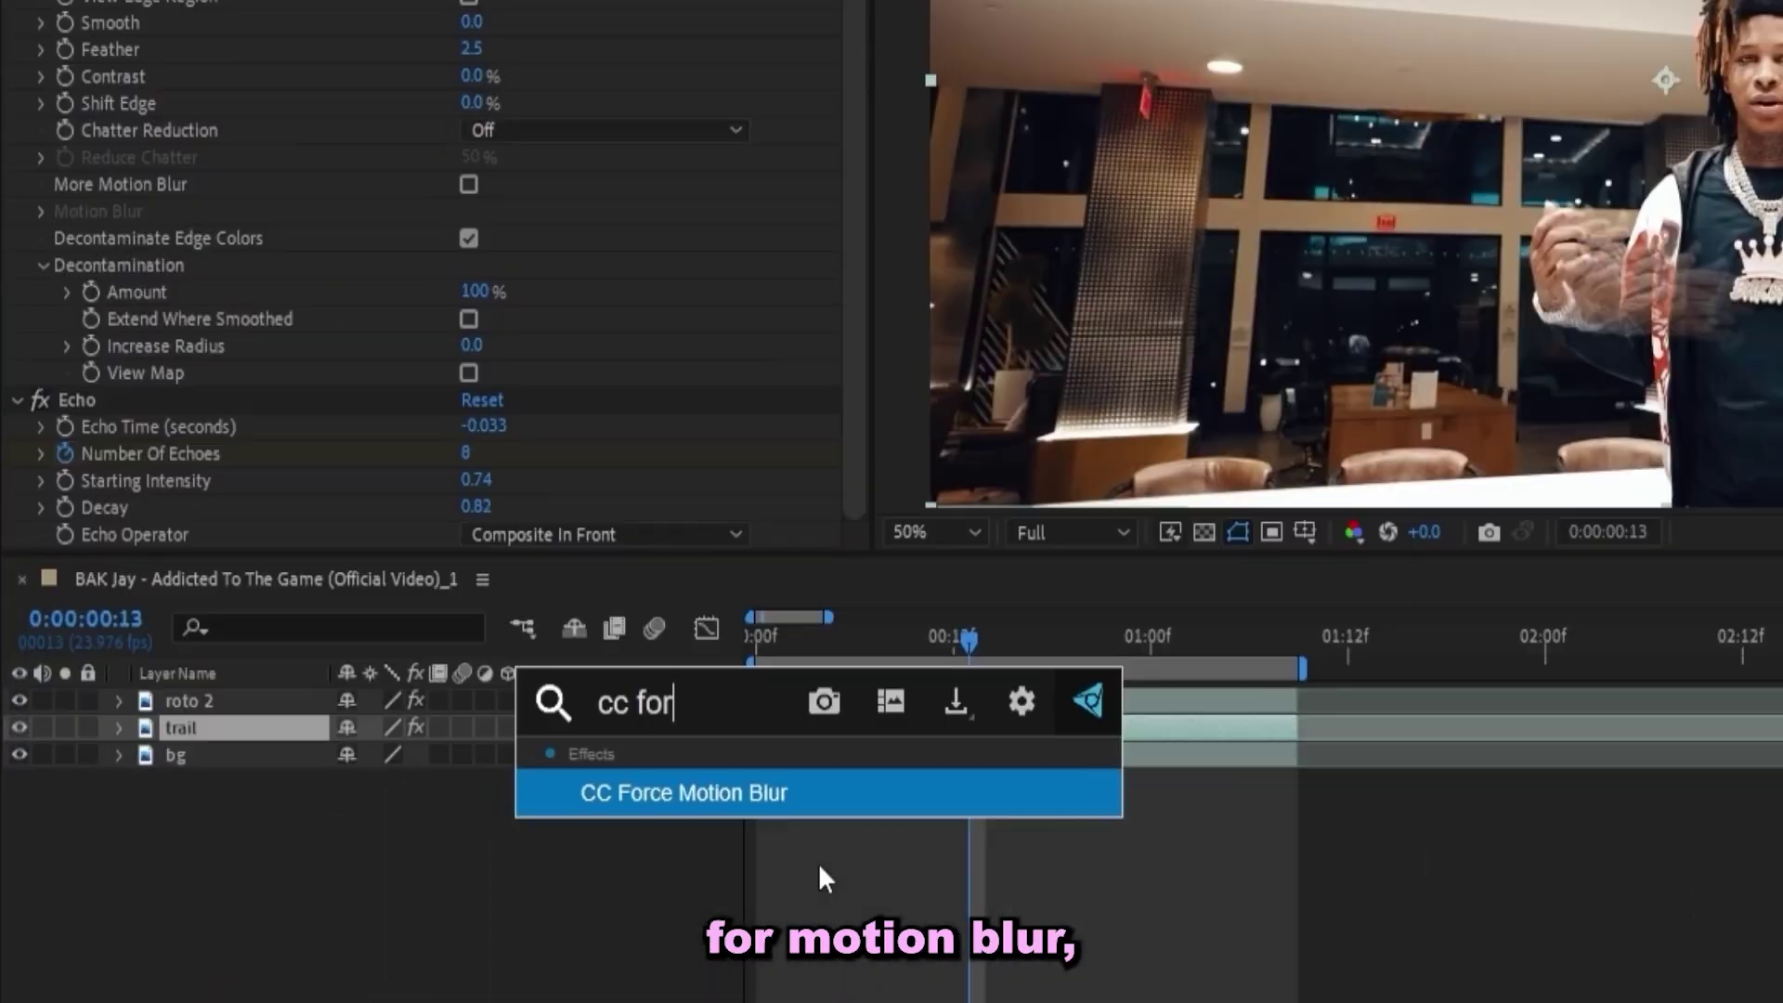
pyautogui.write('ce')
pyautogui.press('Return')
pyautogui.click(475, 427)
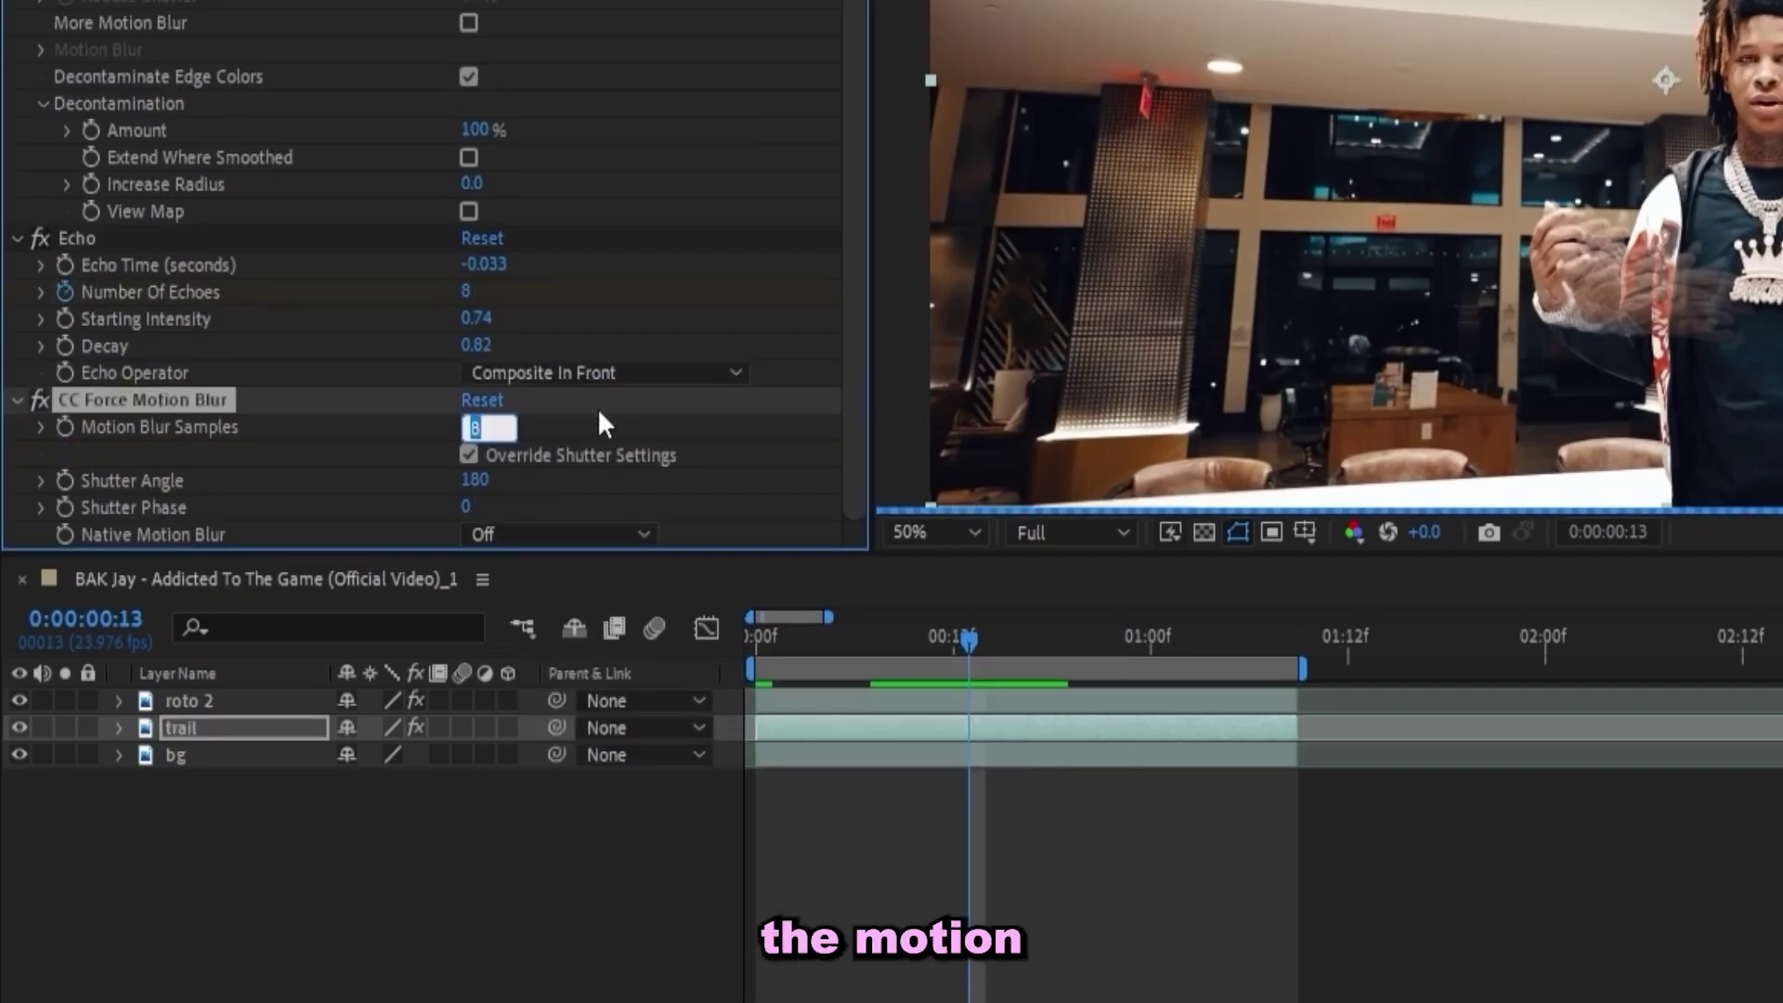
pyautogui.click(465, 469)
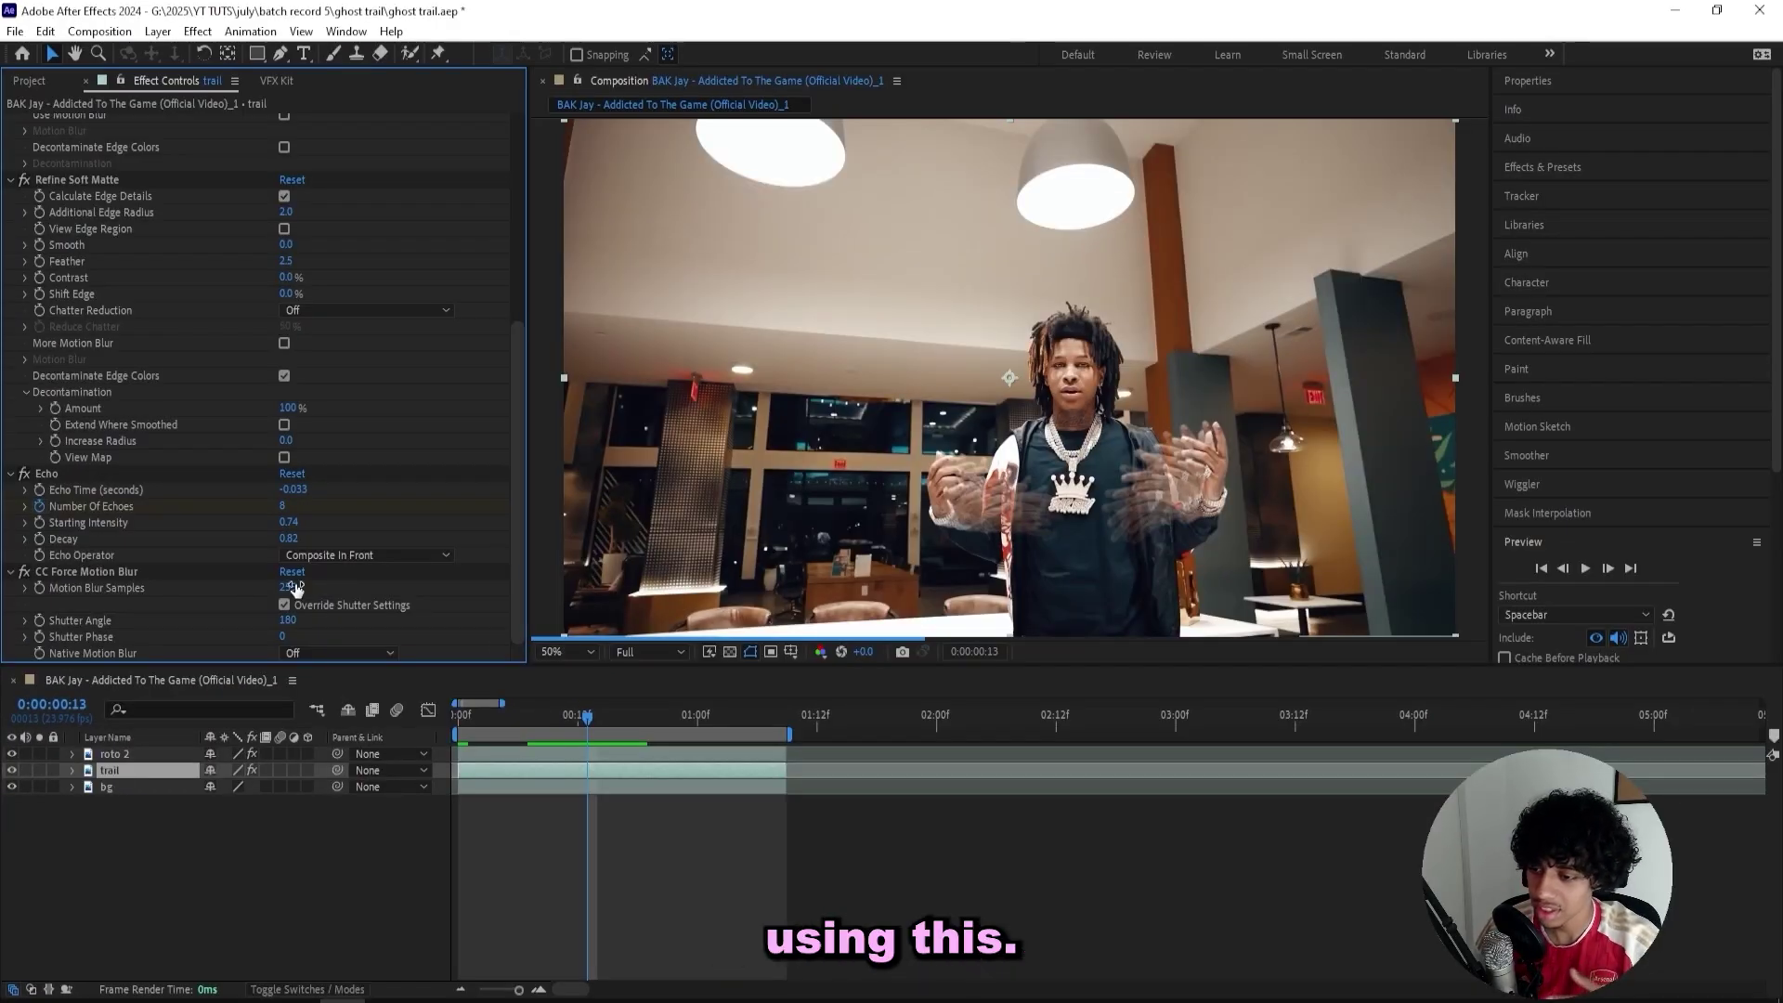
pyautogui.click(74, 572)
pyautogui.press('Delete')
# - Apply the RSMB motion blur effect to the trail layer
pyautogui.hotkey('ctrl', 'space')
pyautogui.press('Return')
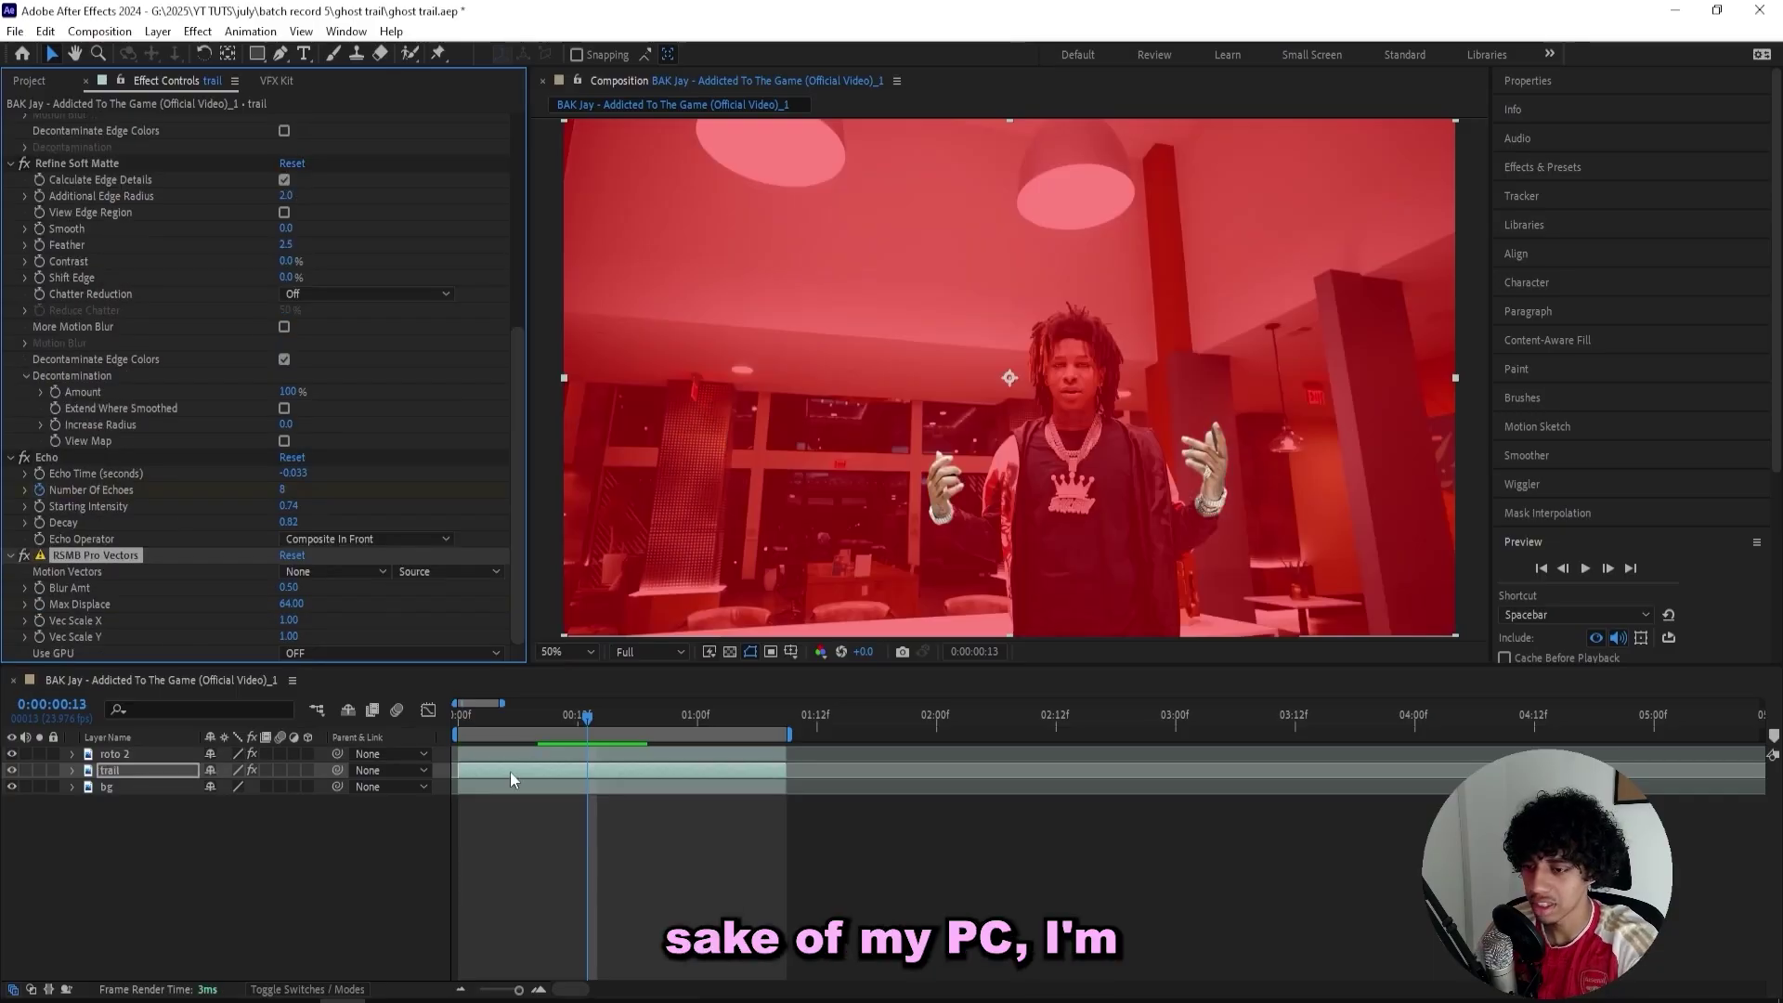
pyautogui.press('Delete')
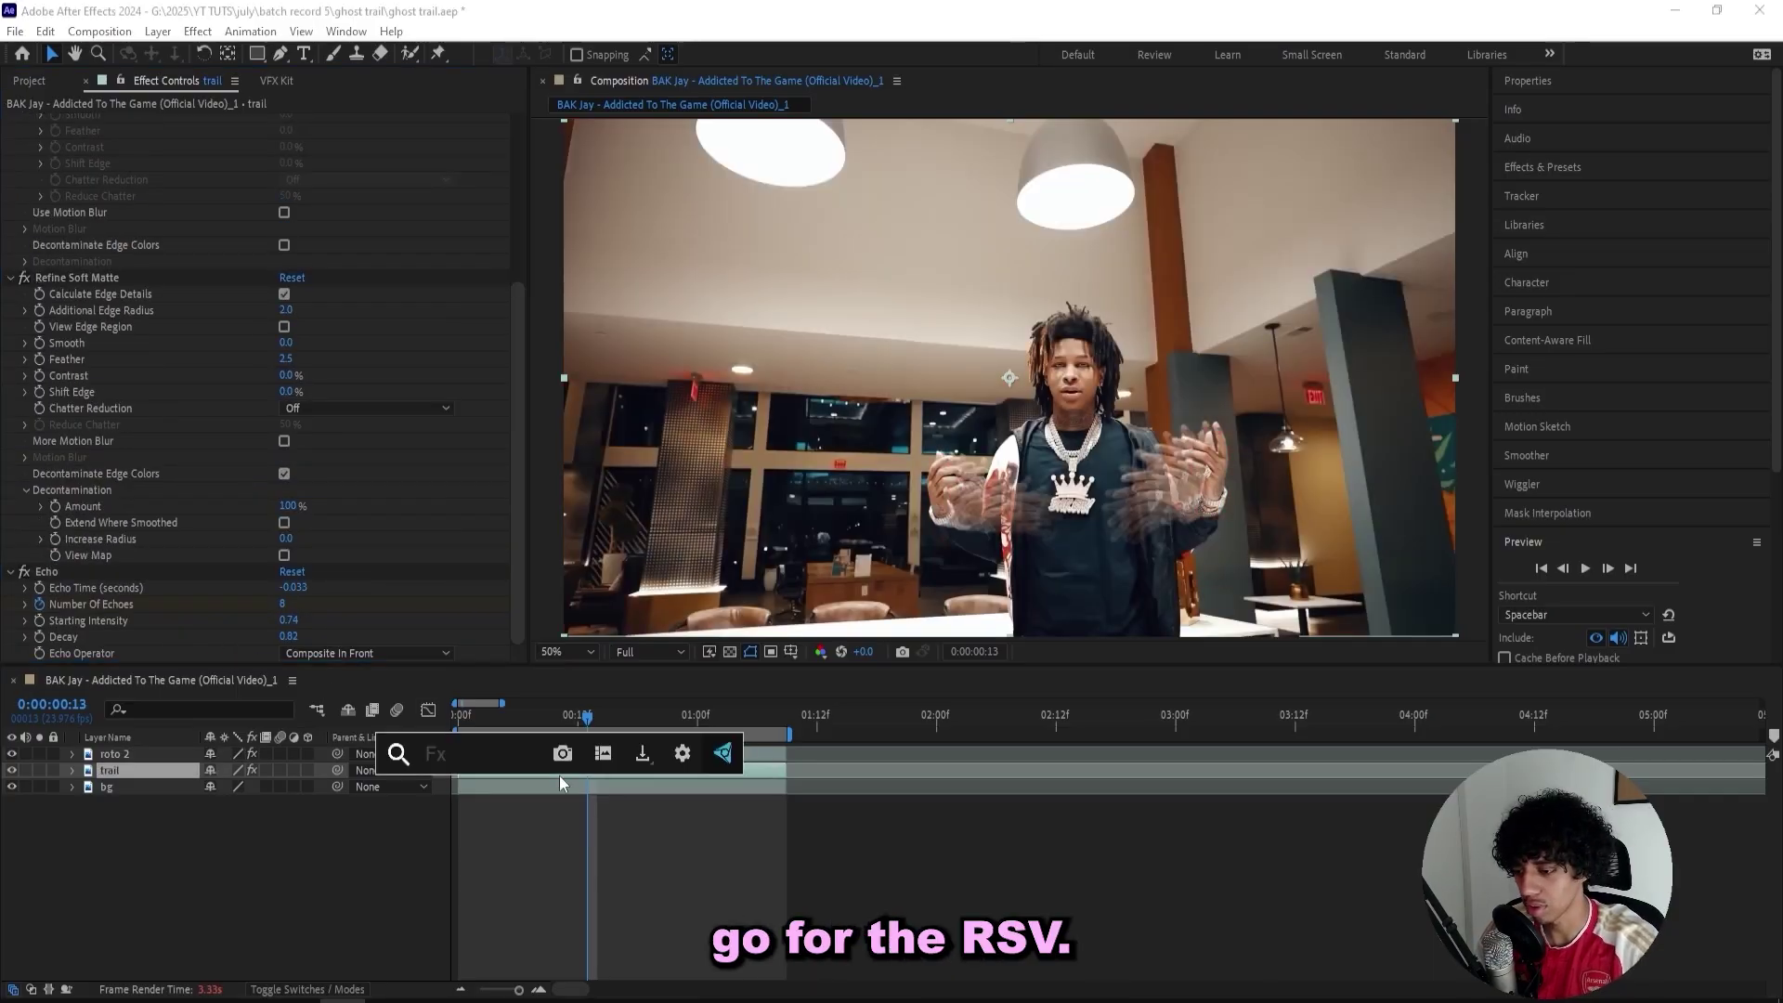
pyautogui.hotkey('ctrl', 'space')
pyautogui.write('rsm')
pyautogui.press('Down')
pyautogui.press('Down')
pyautogui.press('Return')
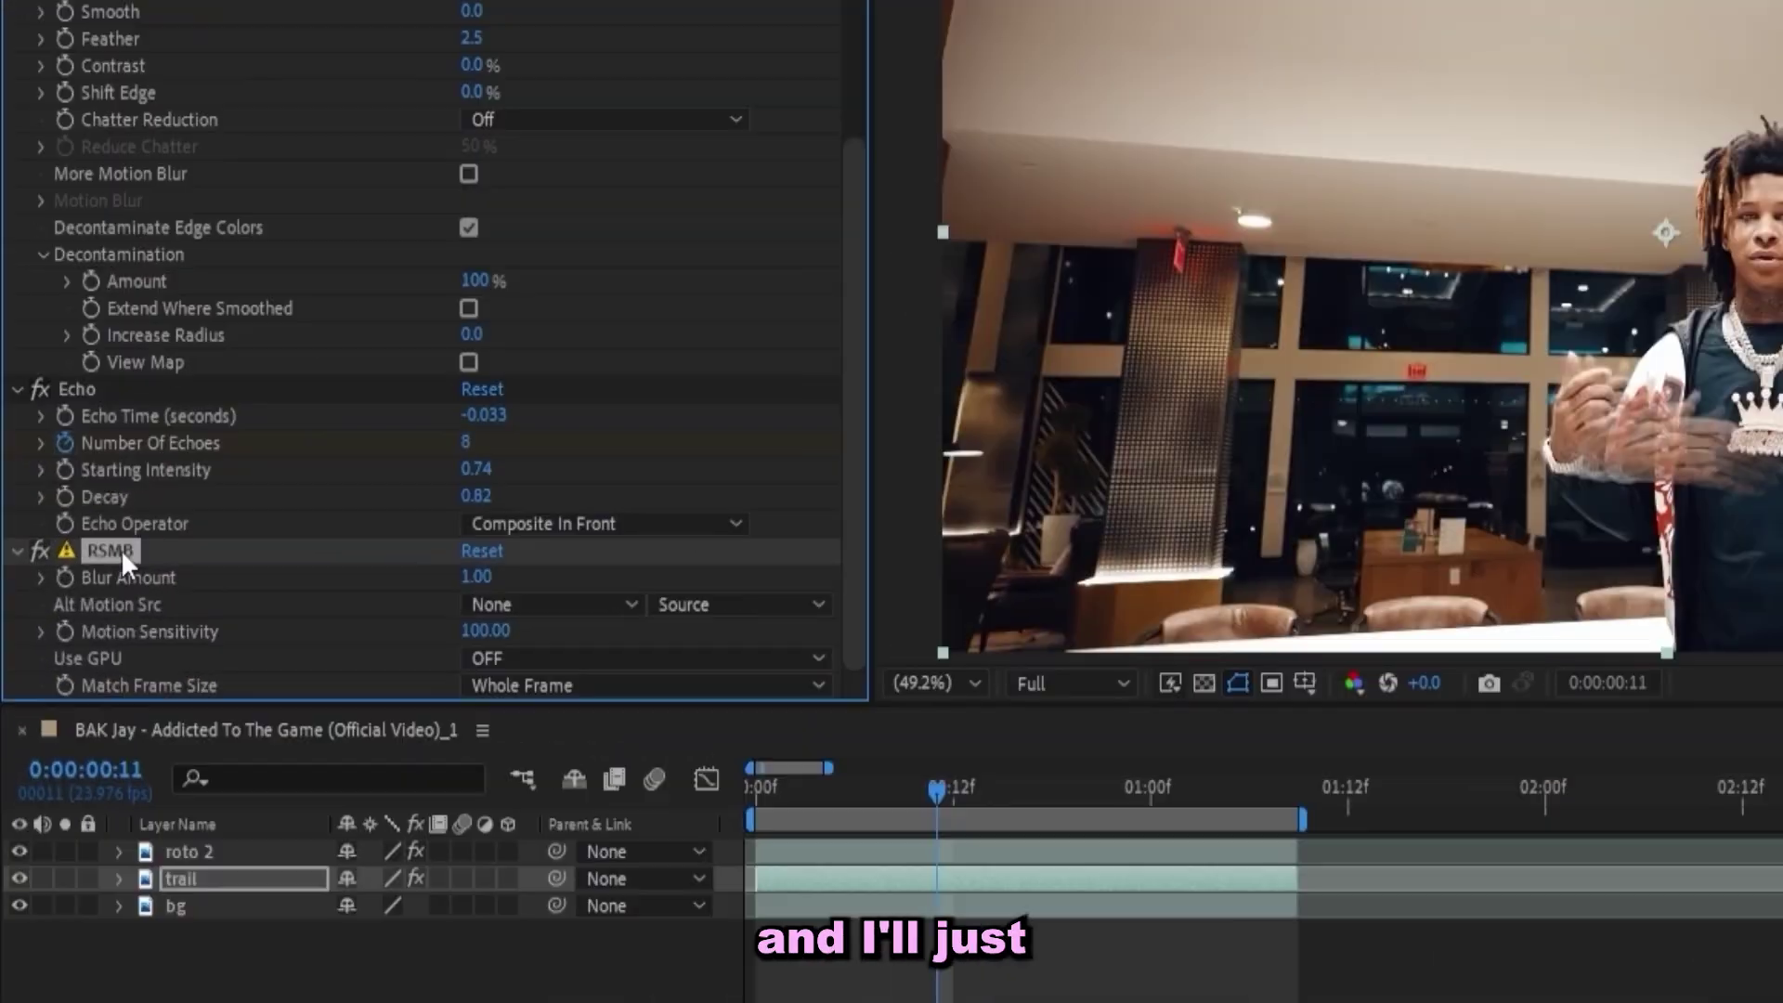
# - Move RSMB above Echo in the trail layer's effect order and check the blurred hands at frame 11
pyautogui.moveTo(73, 570); pyautogui.dragTo(90, 461)
pyautogui.moveTo(147, 371); pyautogui.dragTo(147, 369)
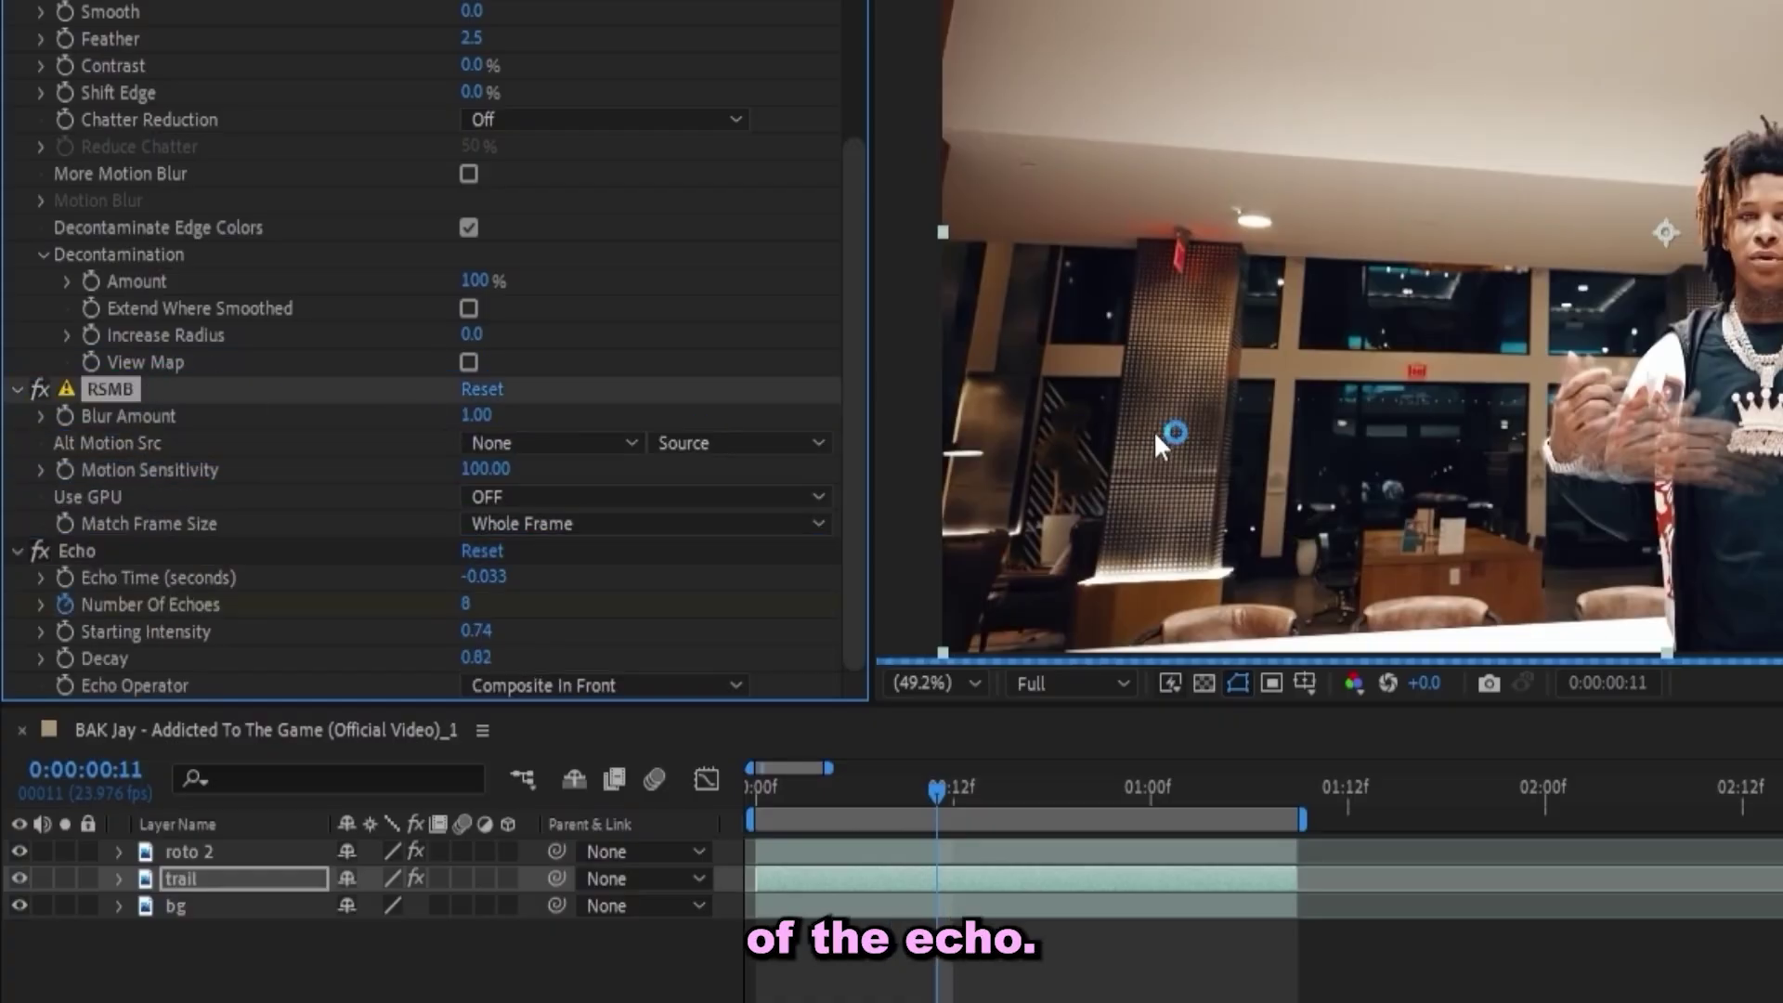
pyautogui.moveTo(1782, 515); pyautogui.dragTo(1742, 394)
pyautogui.scroll(1, 1742, 393)
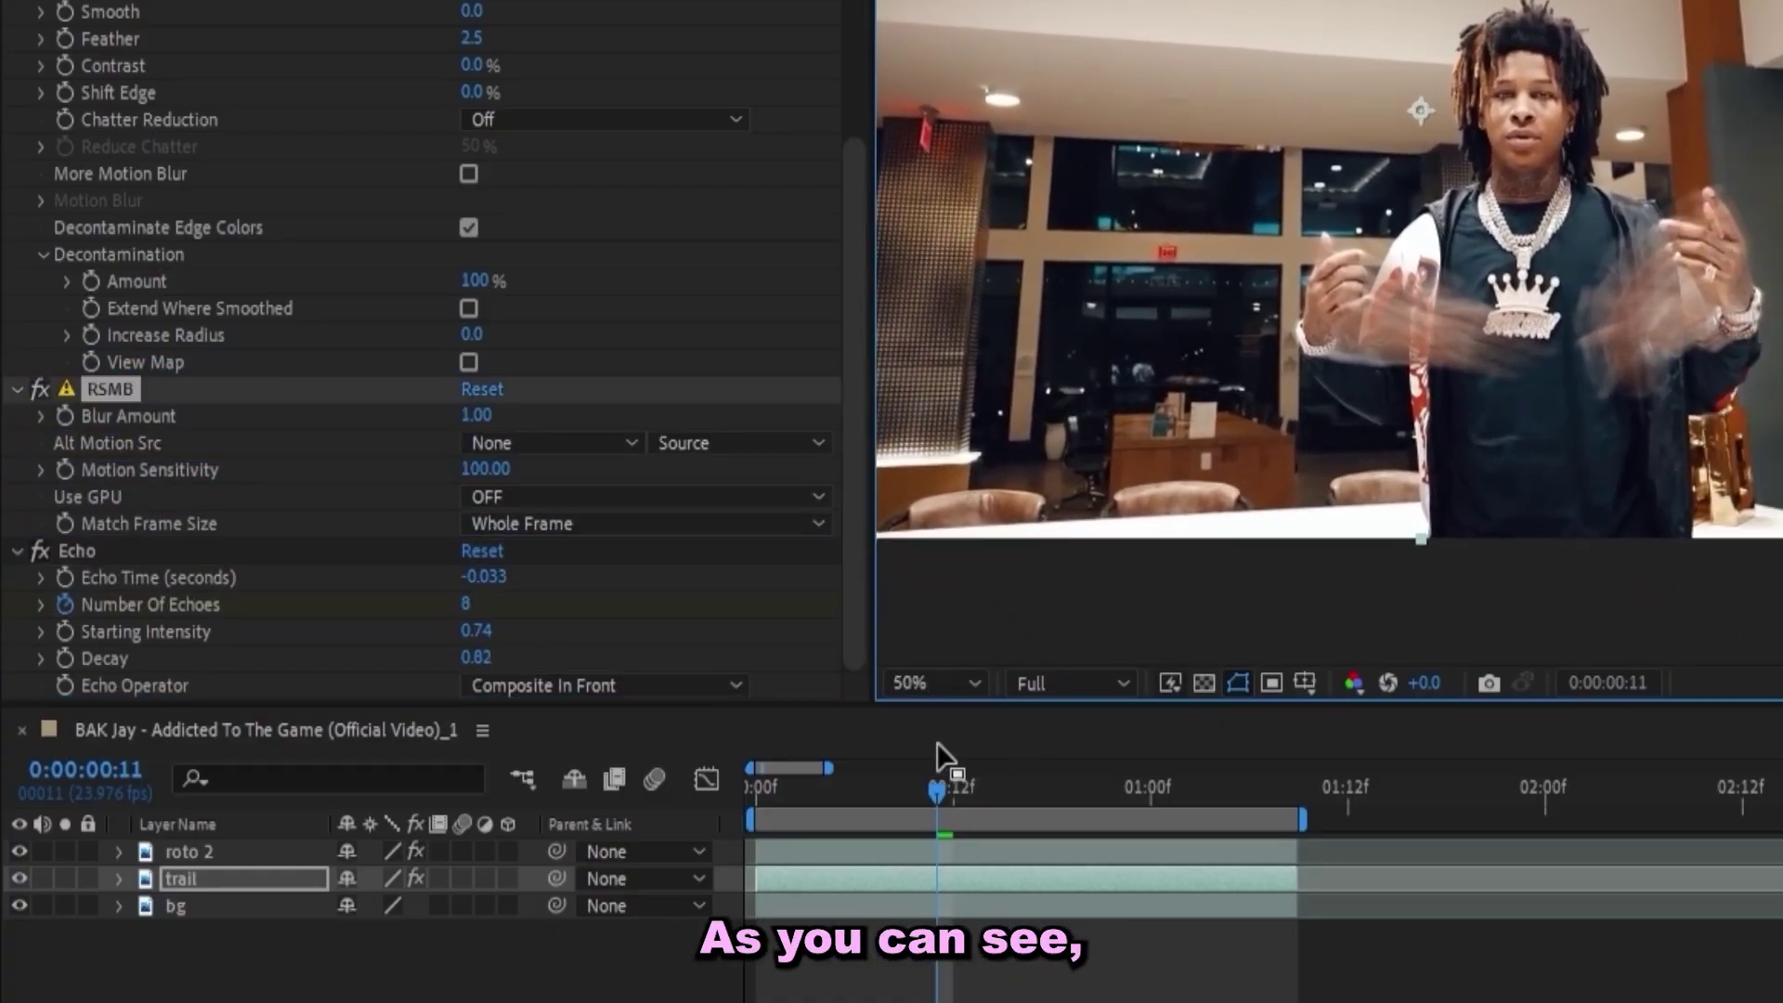
pyautogui.moveTo(889, 787); pyautogui.dragTo(752, 810)
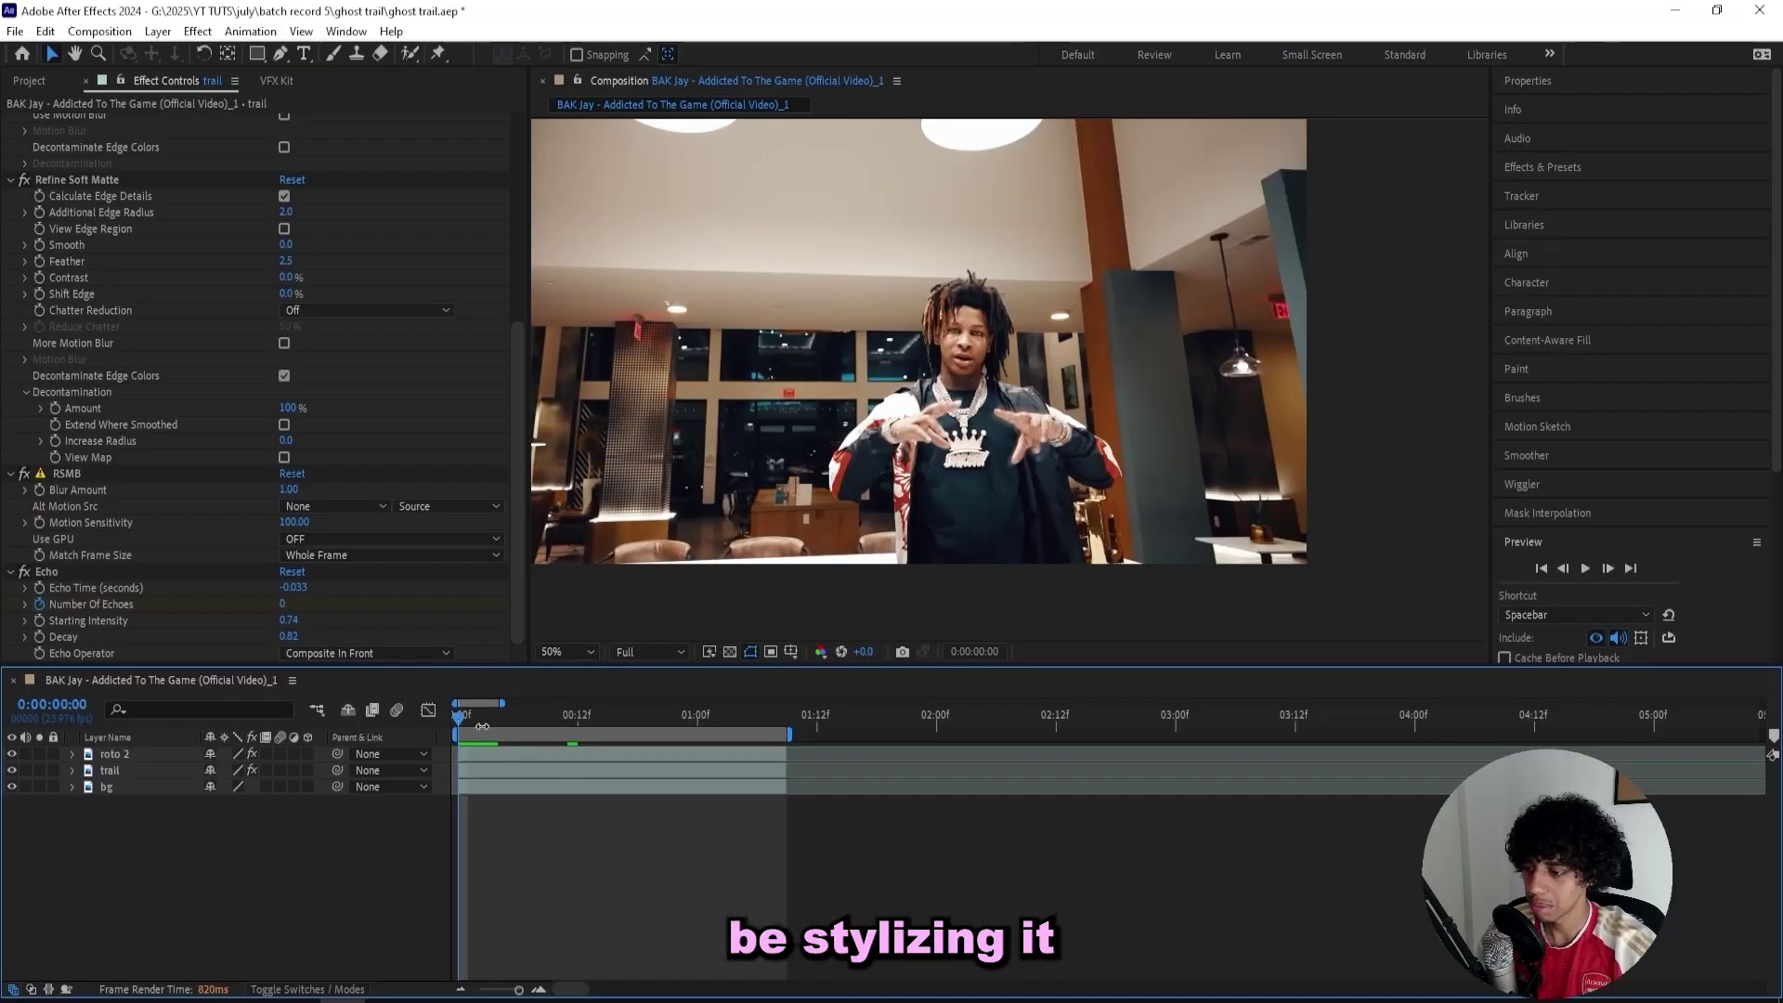
pyautogui.click(568, 716)
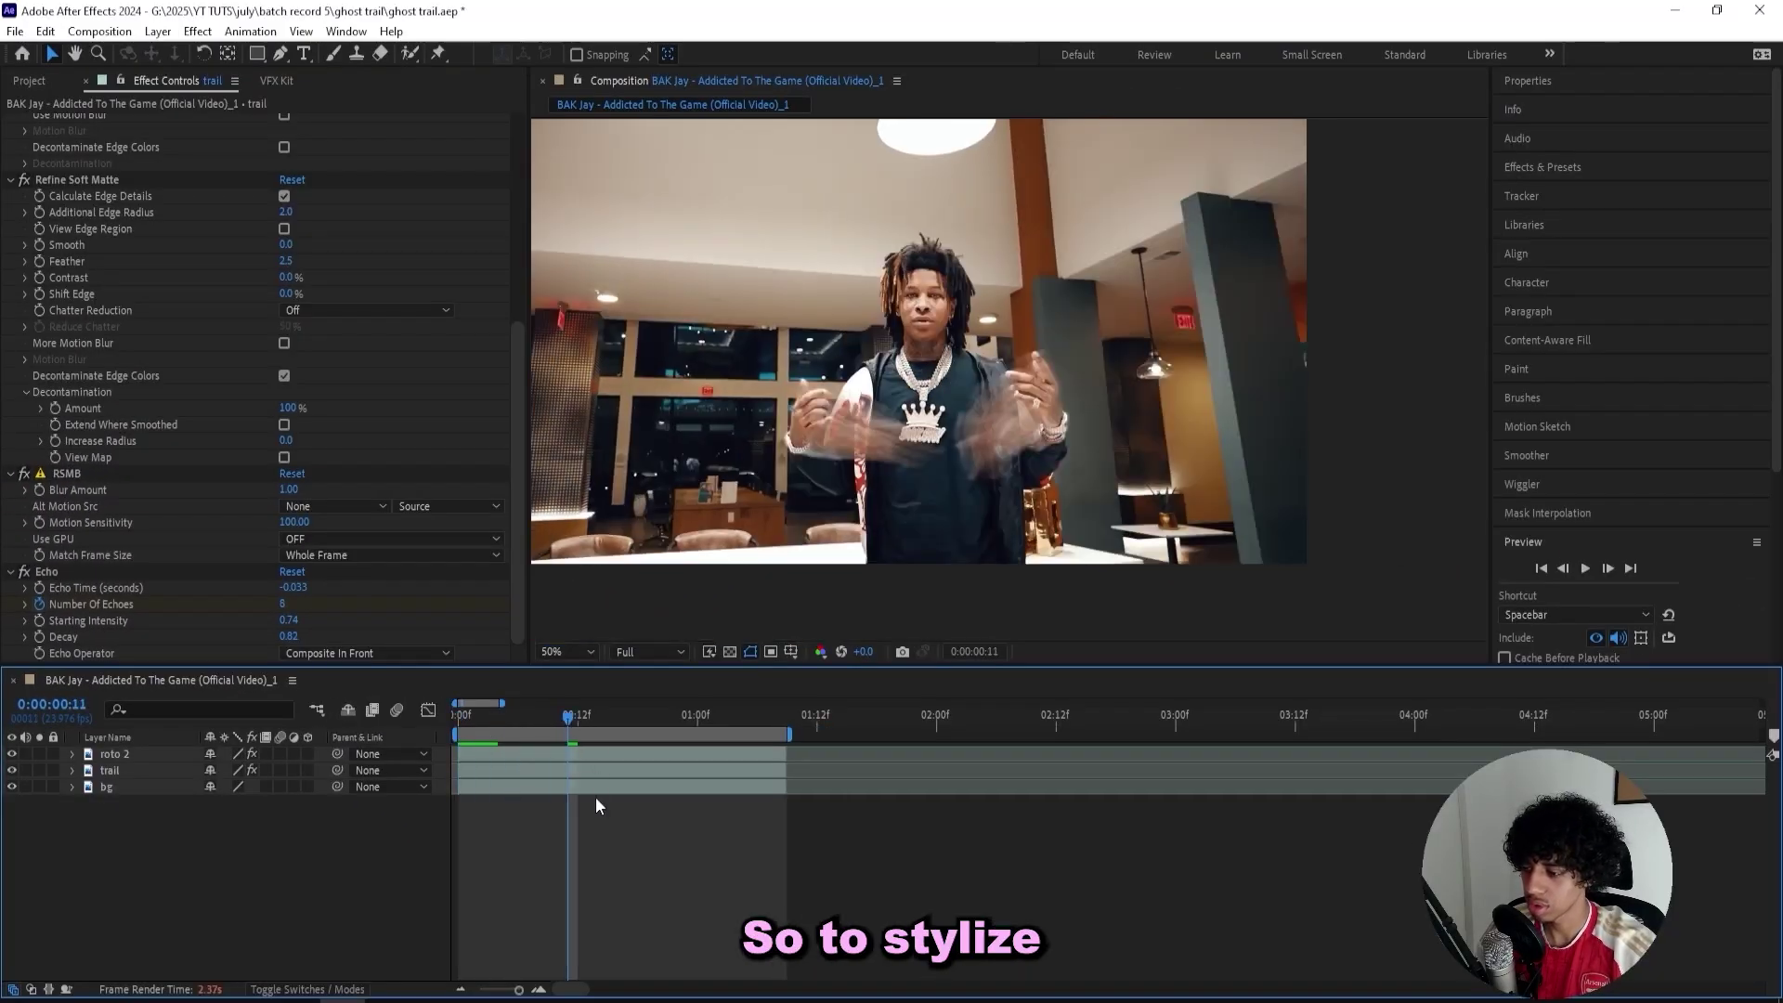
# - Apply the uni.Holomatrix EZ Legacy effect to the trail layer
pyautogui.click(600, 766)
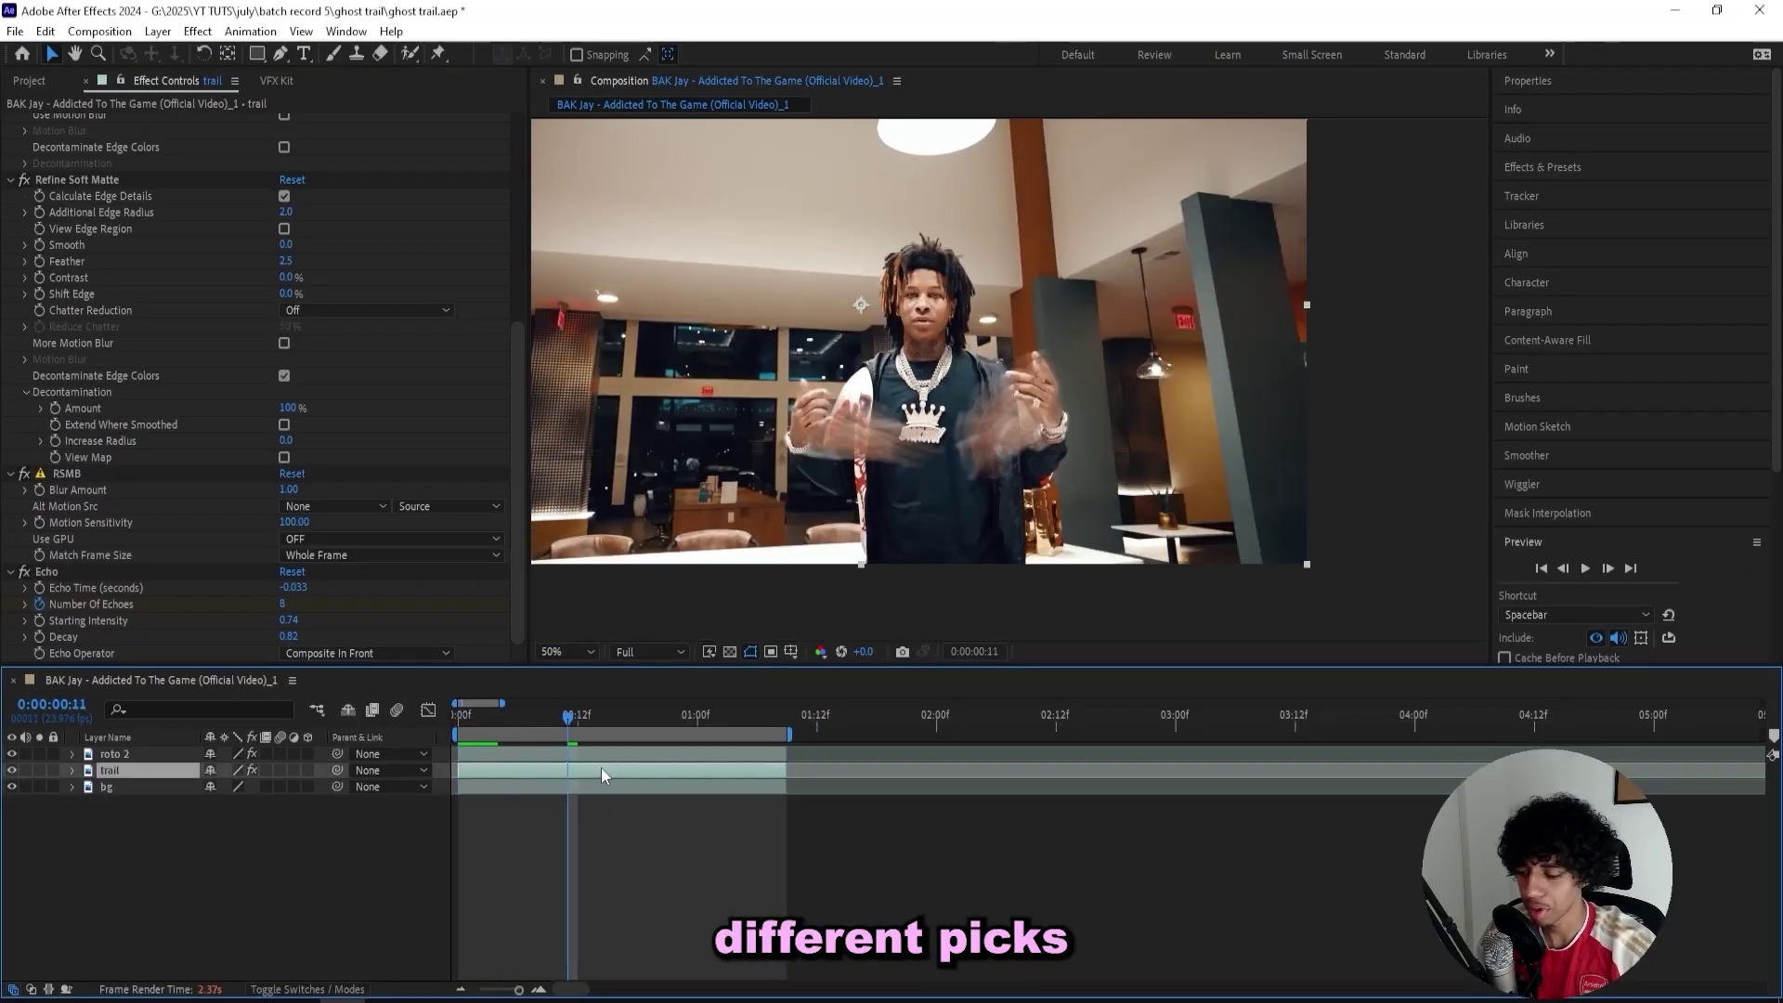
pyautogui.hotkey('ctrl', 'space')
pyautogui.write('ho')
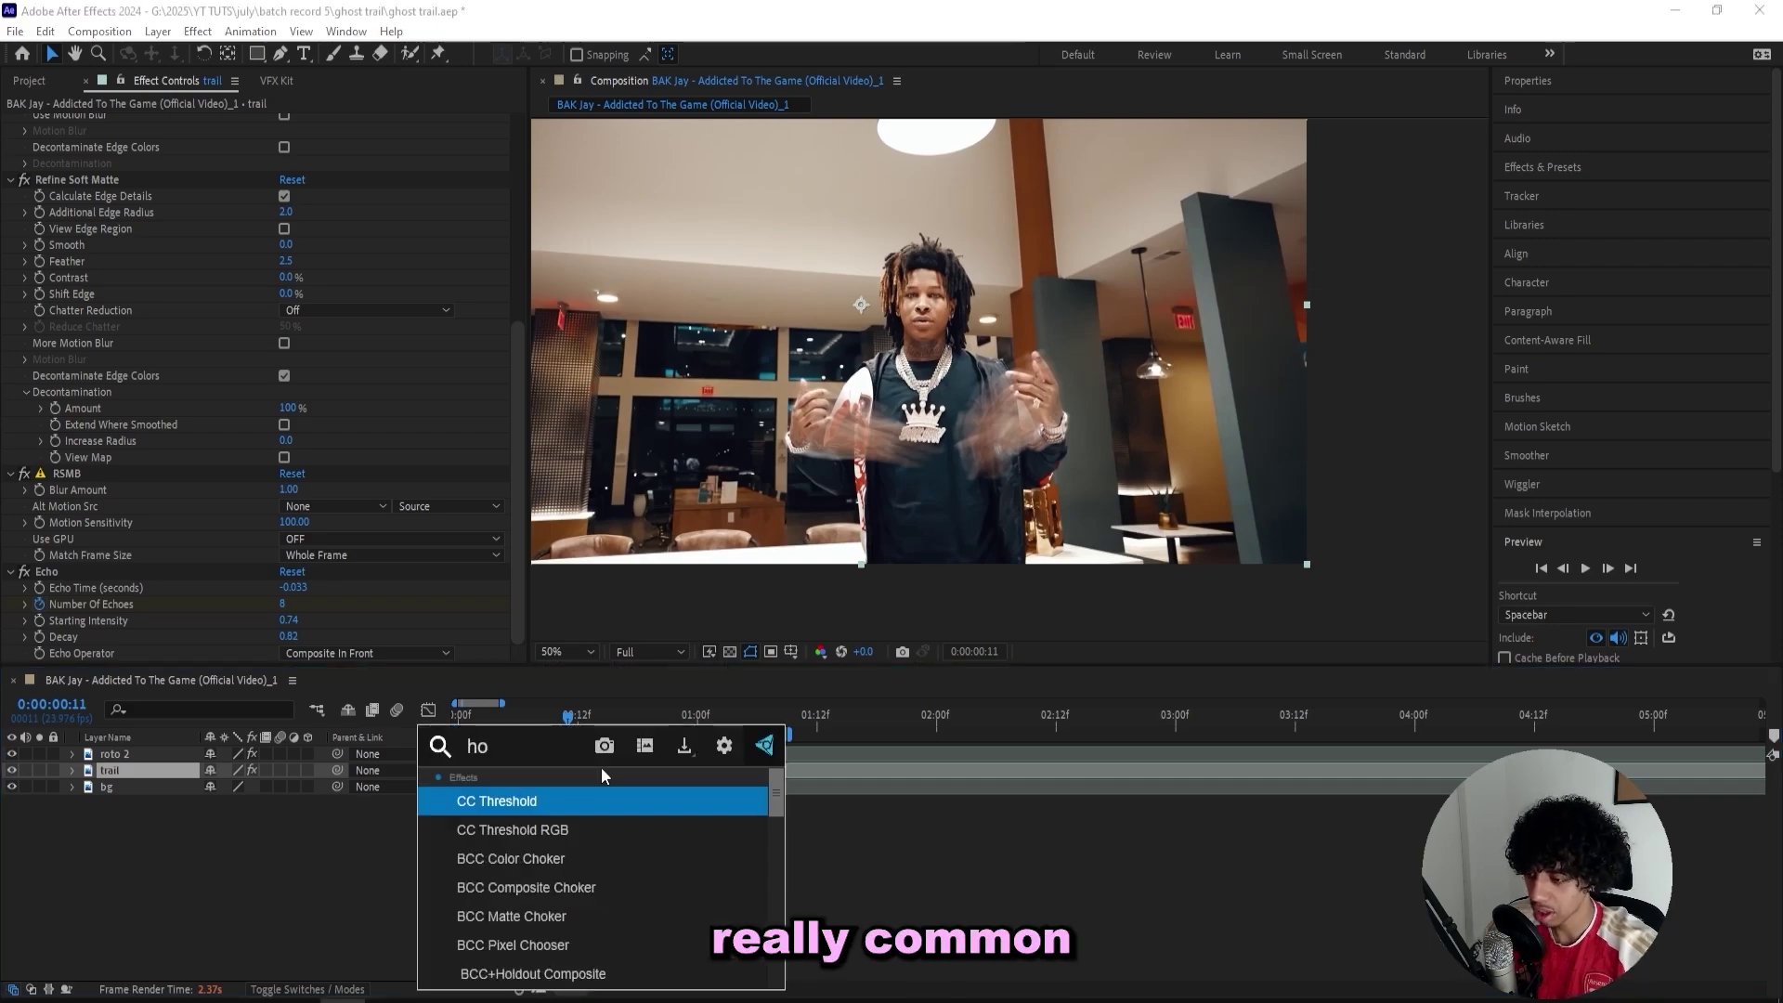
pyautogui.write('lomatri')
pyautogui.press('Down')
pyautogui.press('Return')
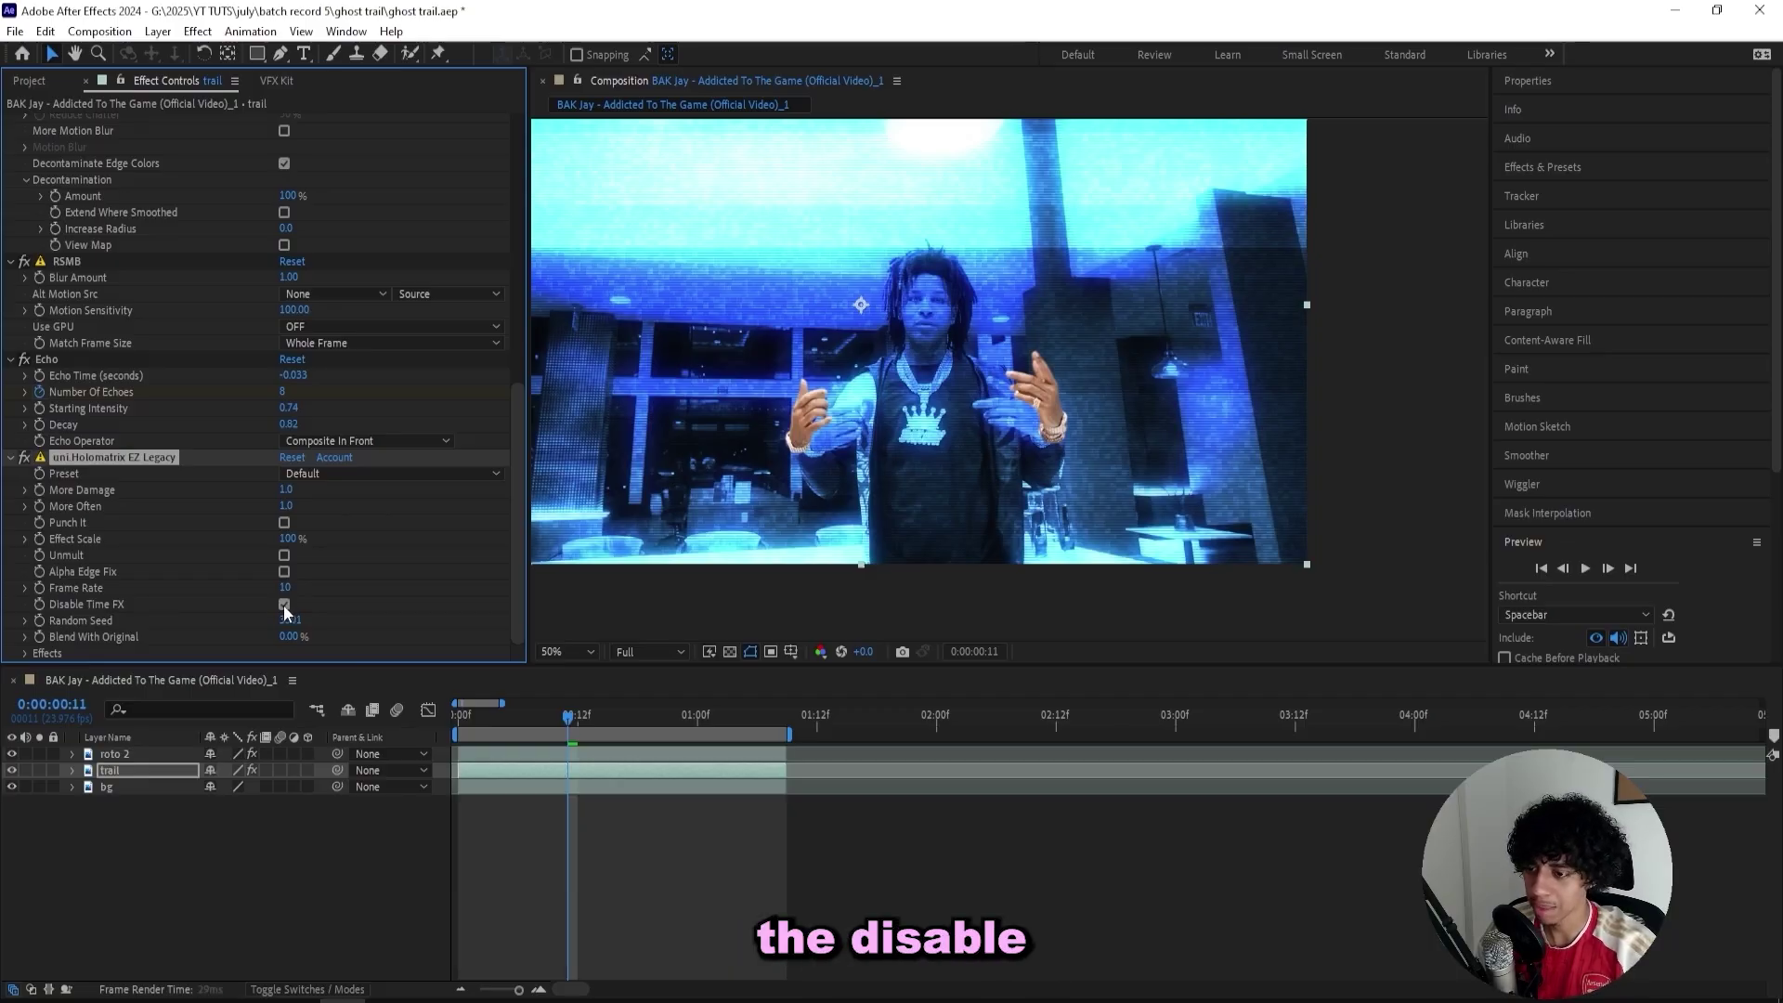
# - Enable Disable Time FX in Holomatrix and choose the Hologram - Bad Reception Color preset
pyautogui.click(319, 474)
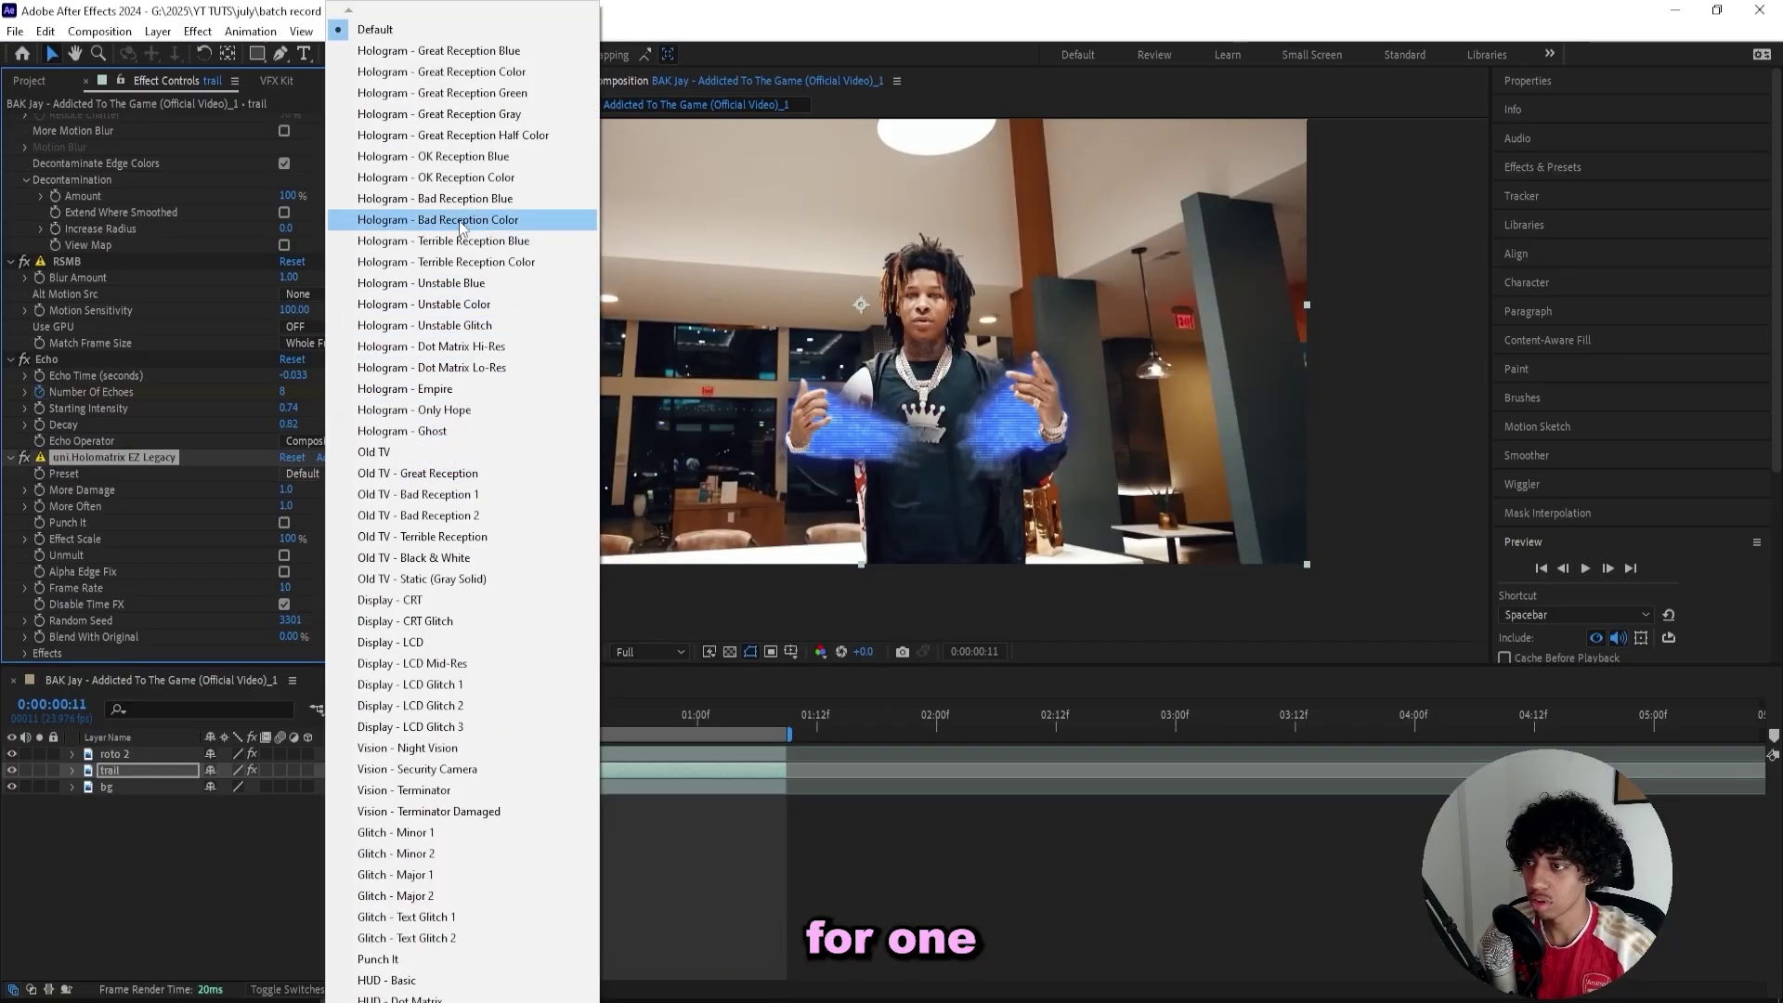
pyautogui.click(477, 176)
pyautogui.click(285, 605)
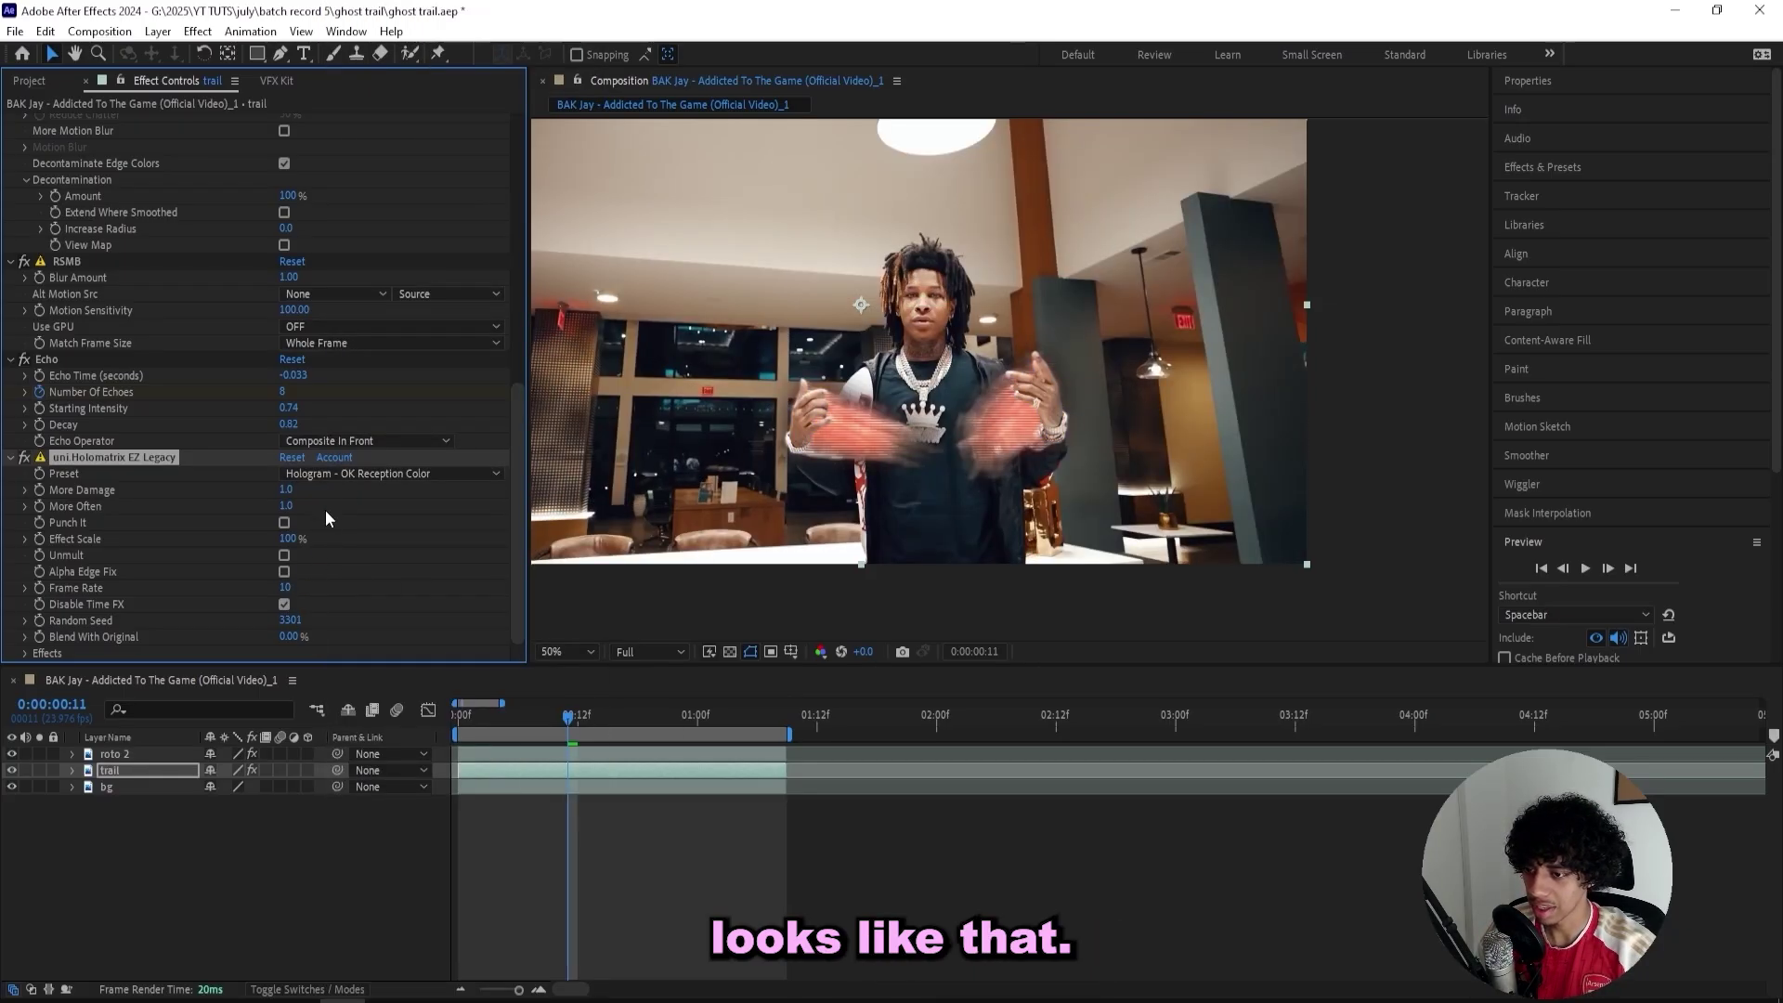
pyautogui.click(464, 474)
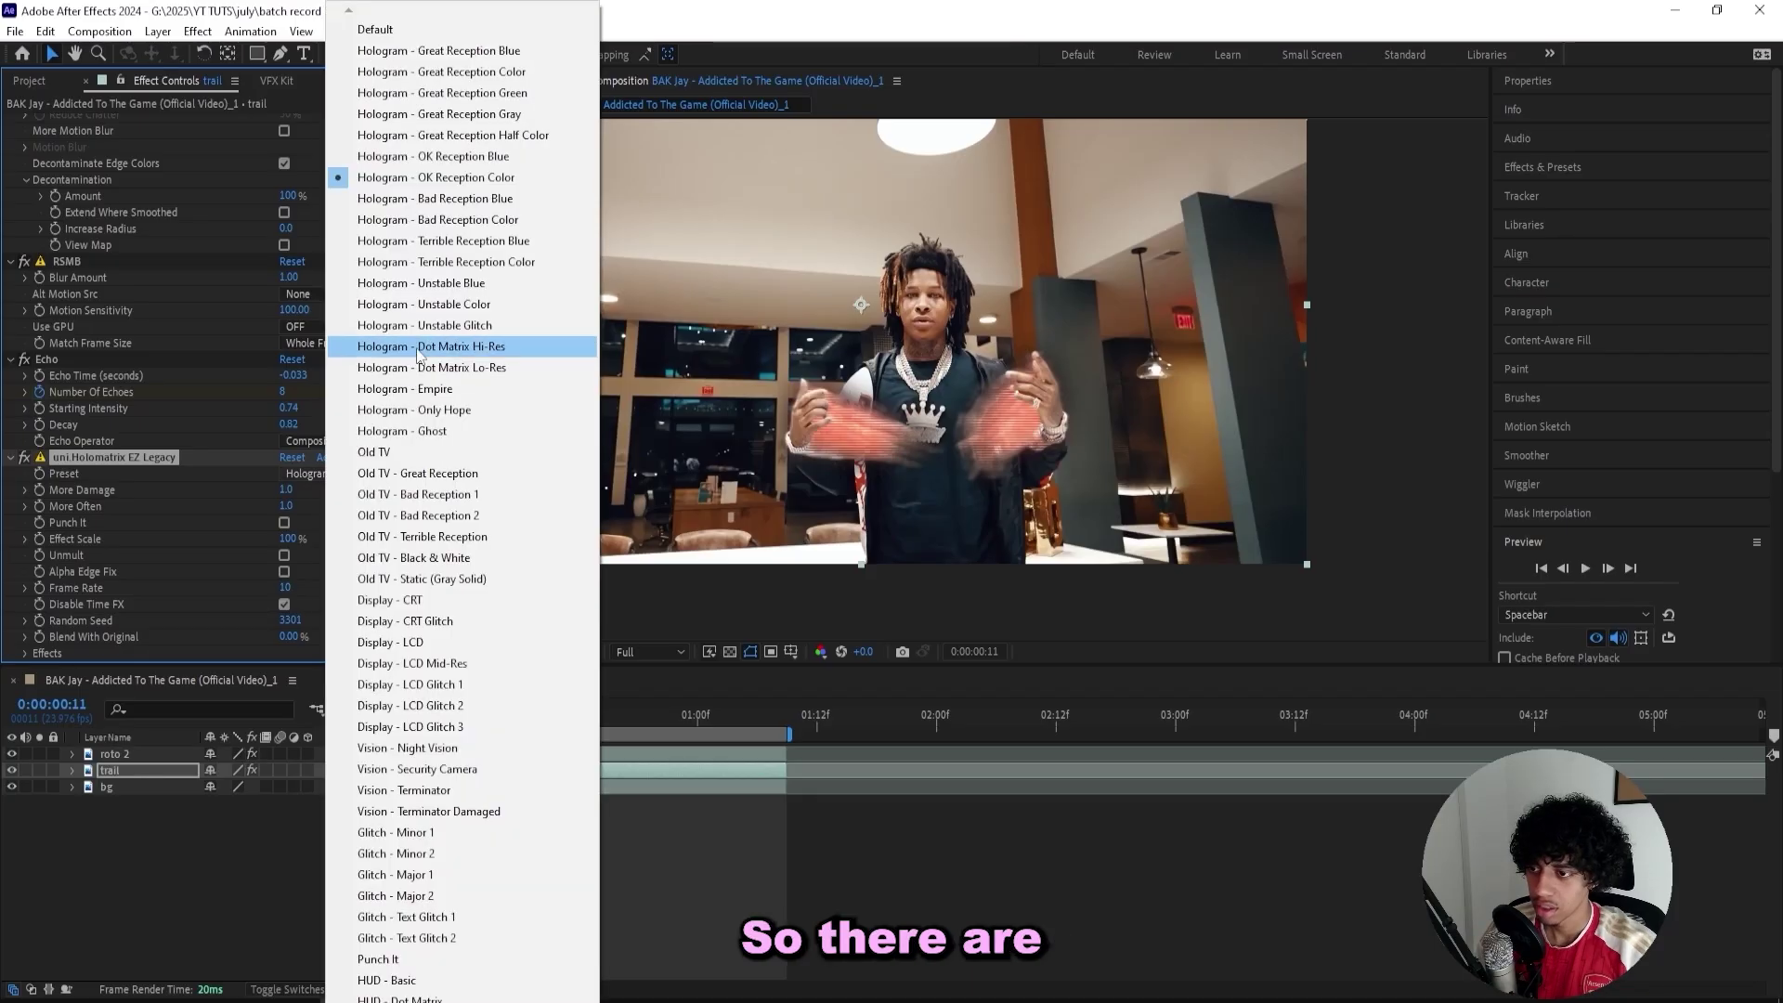
pyautogui.click(469, 219)
# - Set the Holomatrix Effect Scale to 250% and turn on Unmult
pyautogui.click(294, 539)
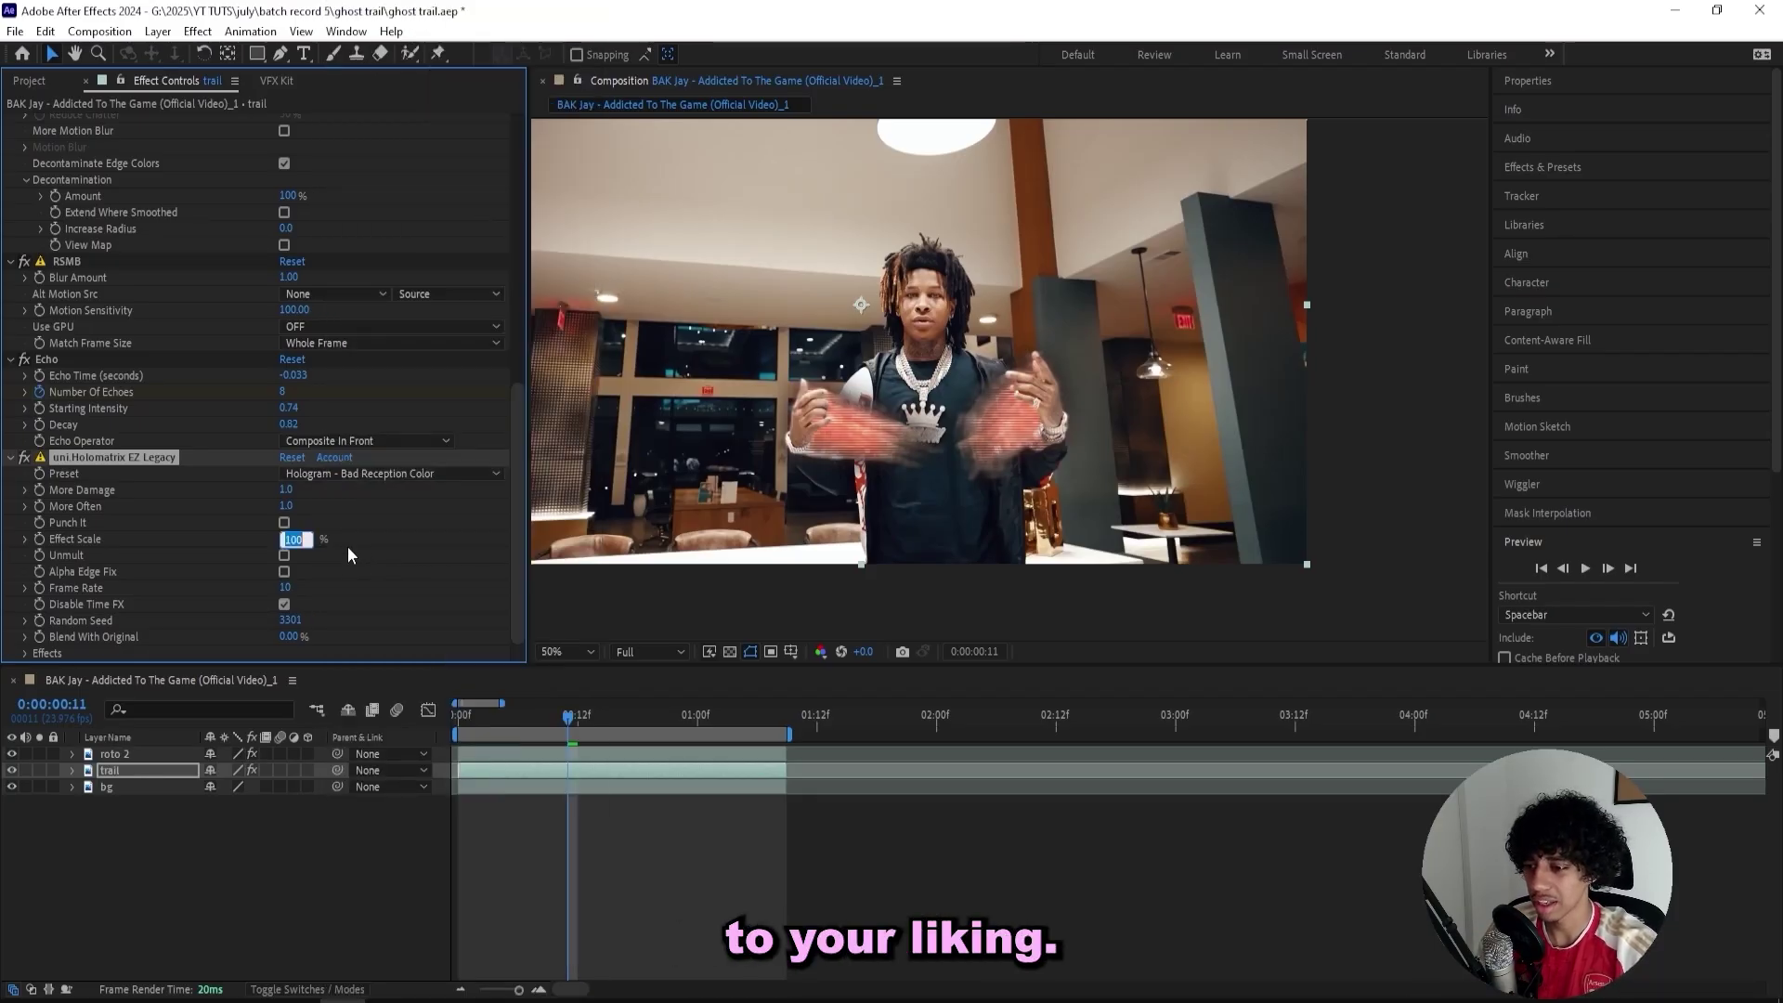
pyautogui.write('250')
pyautogui.press('Return')
pyautogui.click(284, 554)
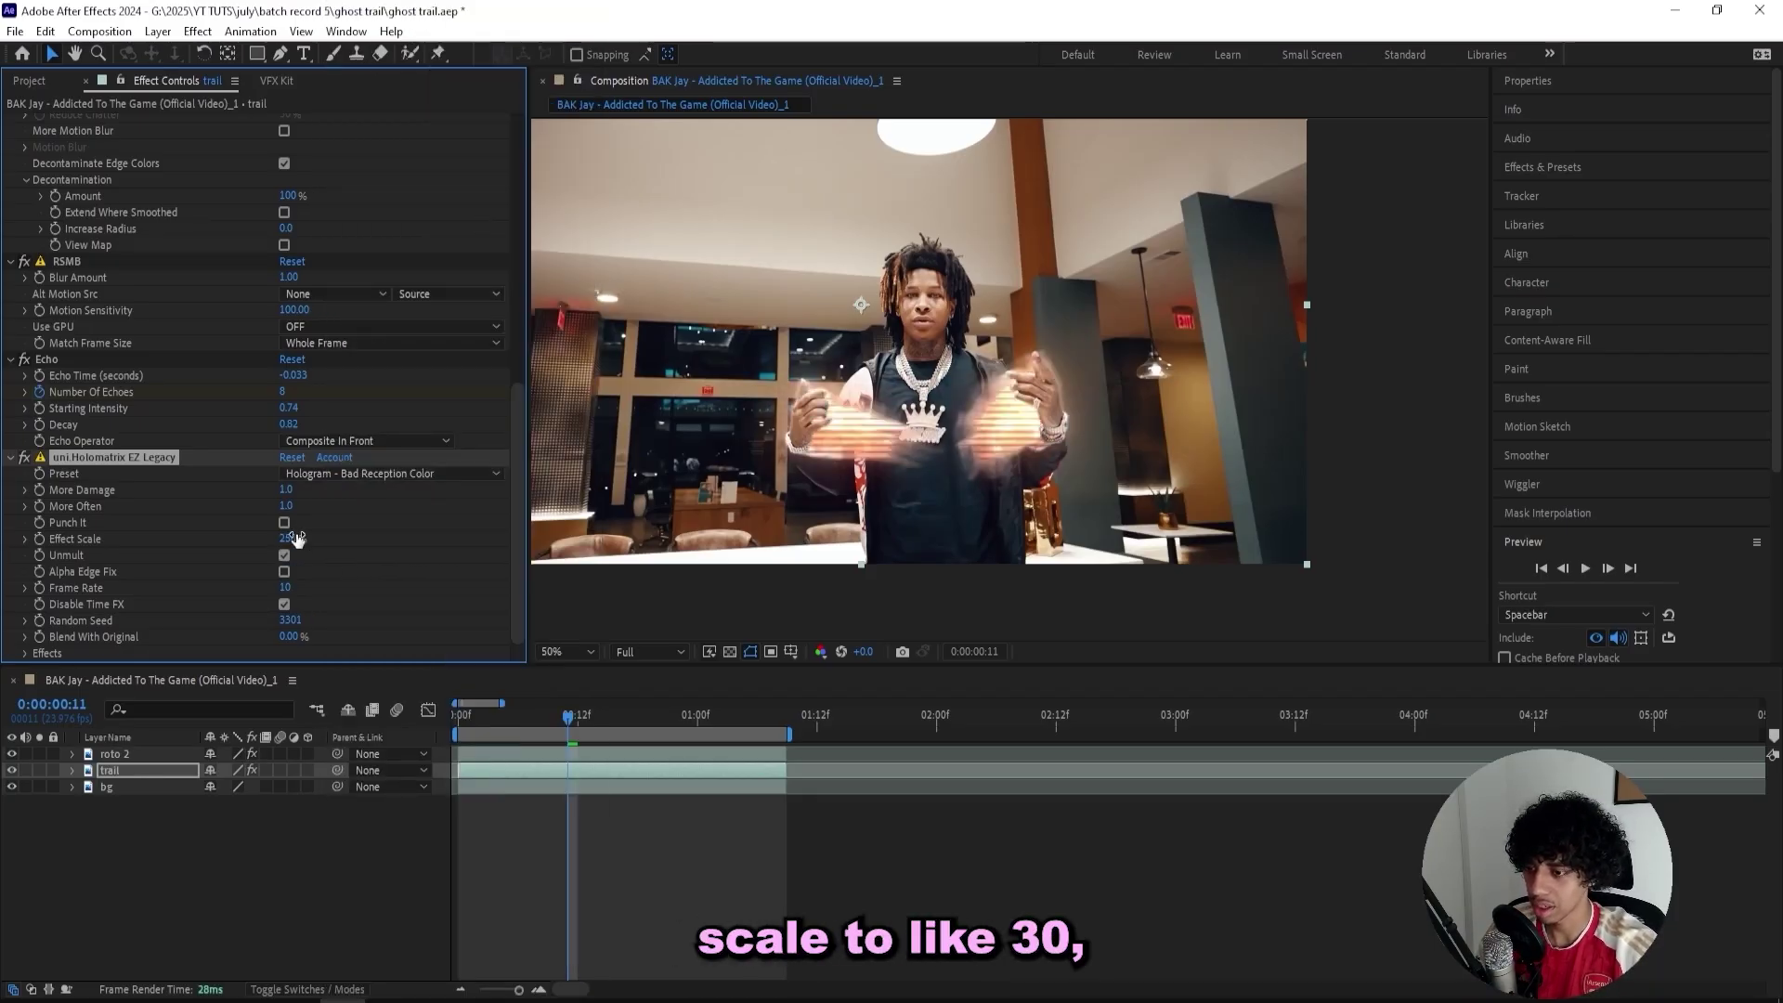
# - Try a Holomatrix Effect Scale of 30%, then settle on 100% with Blend With Original at 65%
pyautogui.click(289, 539)
pyautogui.write('30')
pyautogui.press('Return')
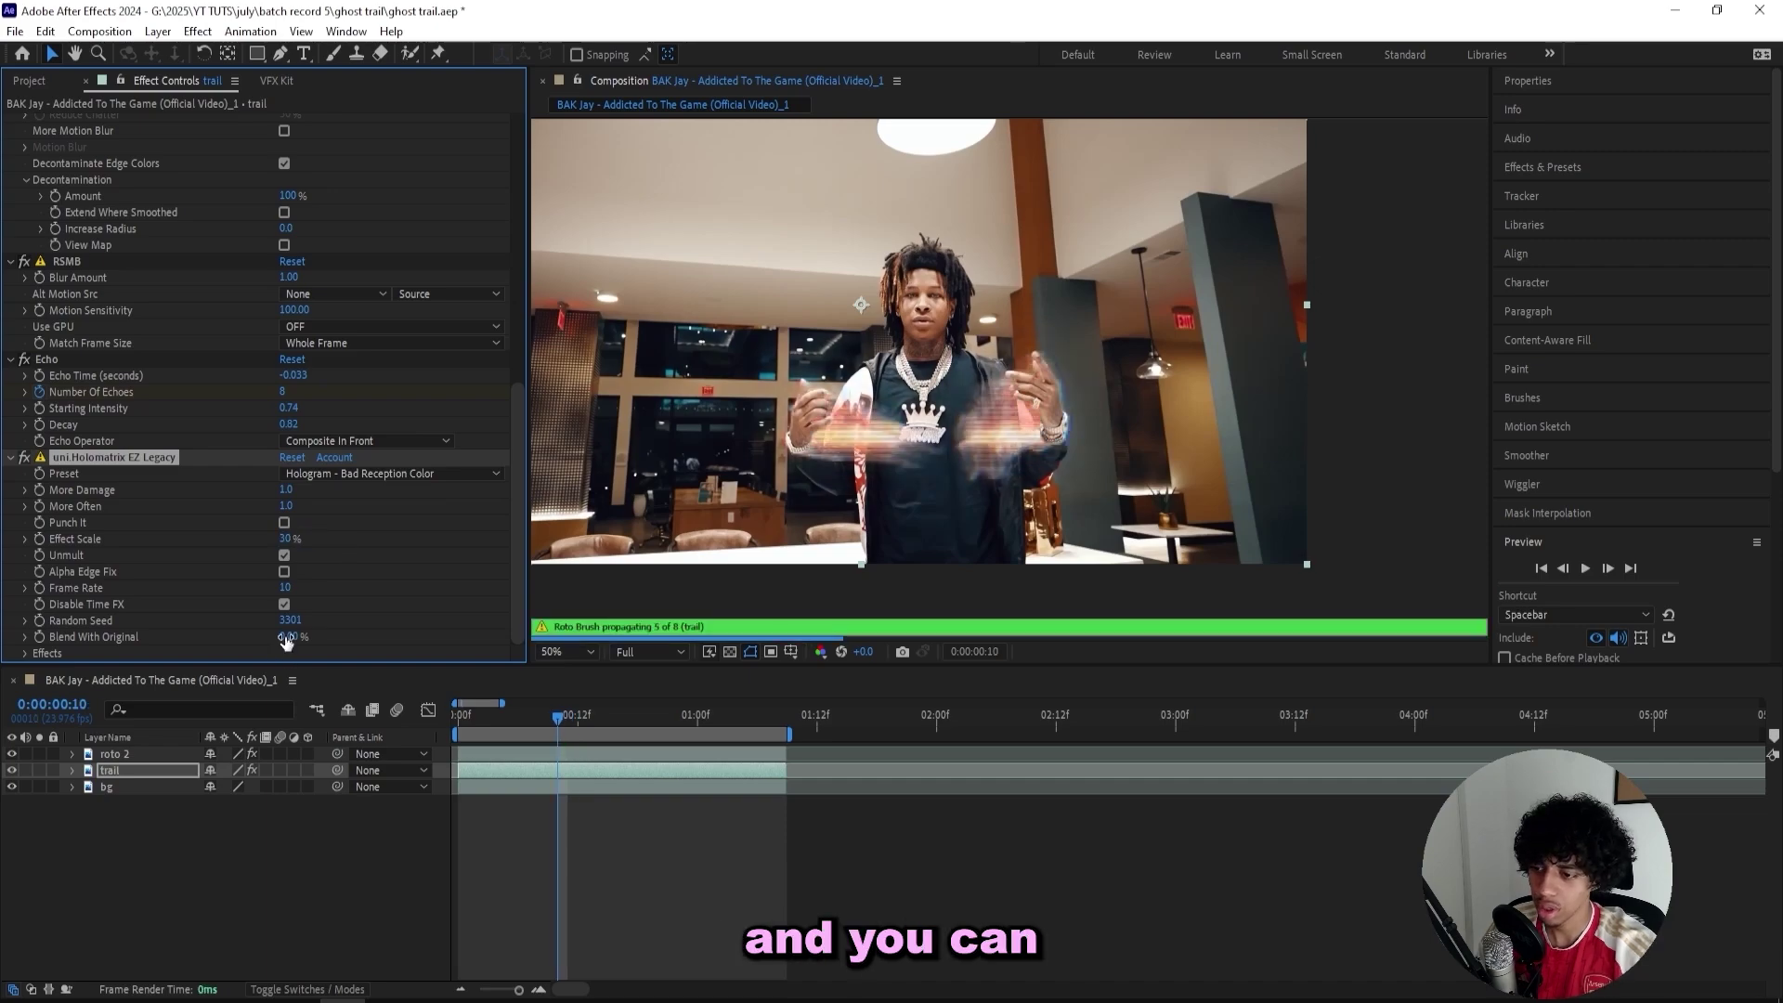
pyautogui.moveTo(288, 636); pyautogui.dragTo(353, 631)
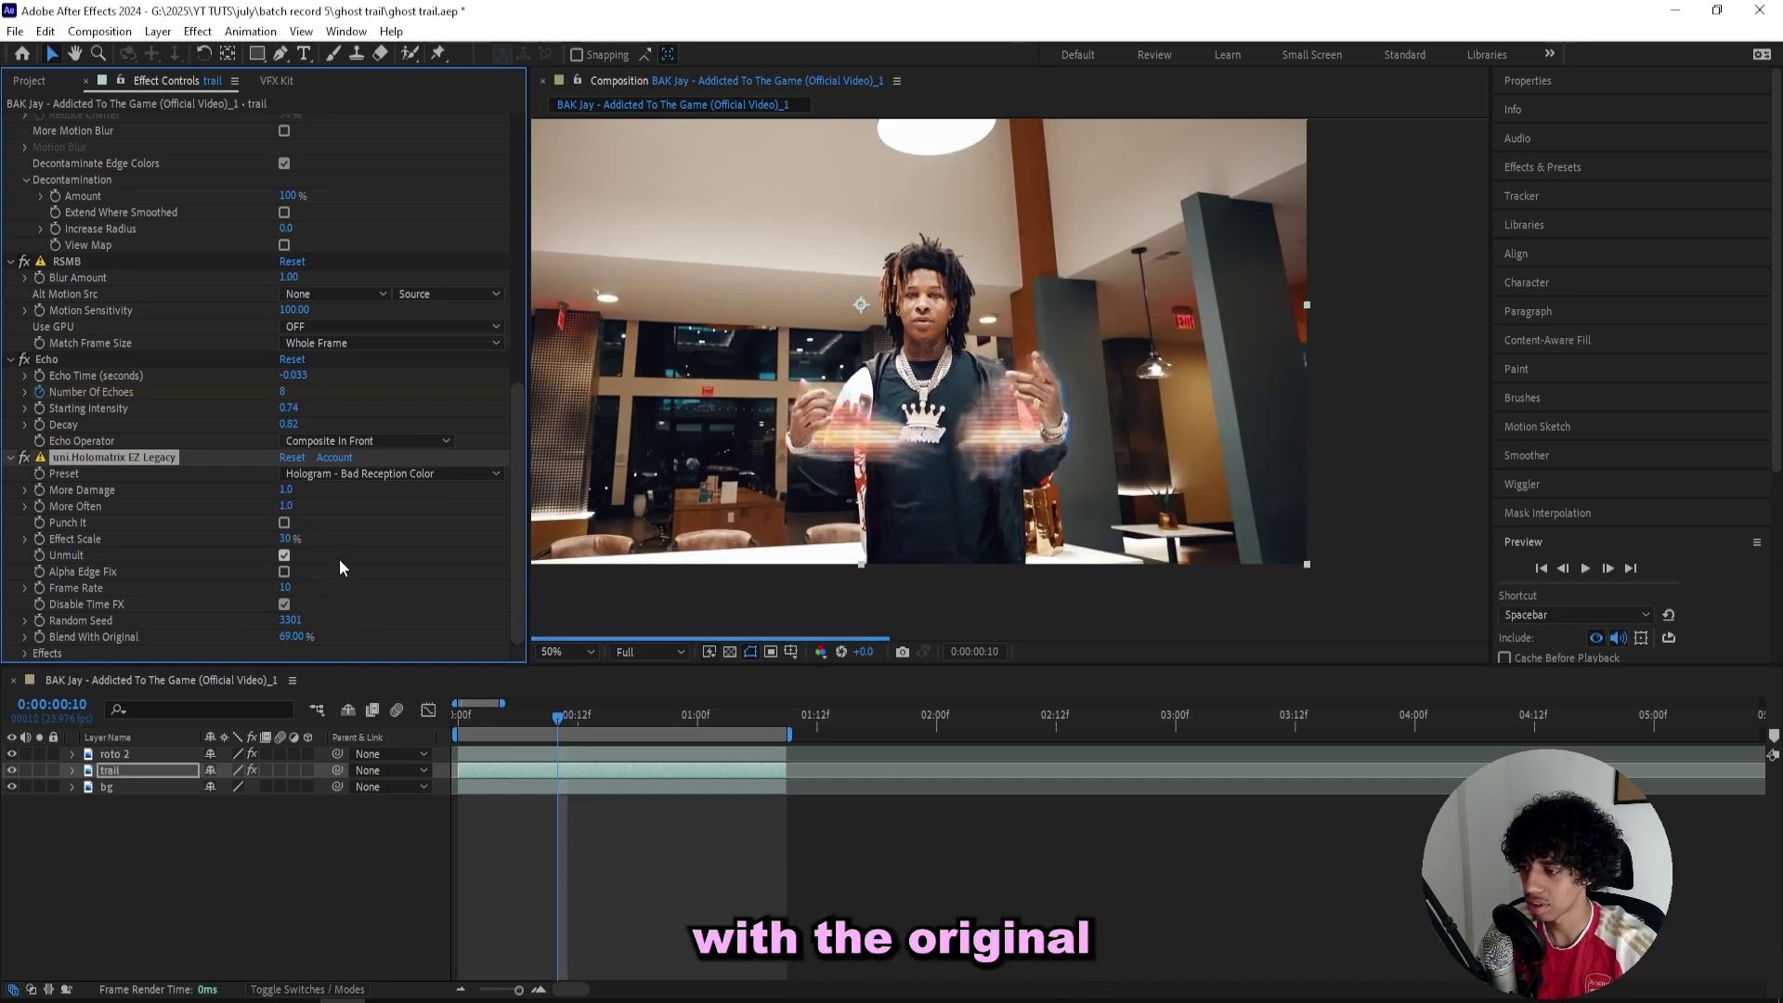
pyautogui.moveTo(287, 539); pyautogui.dragTo(303, 540)
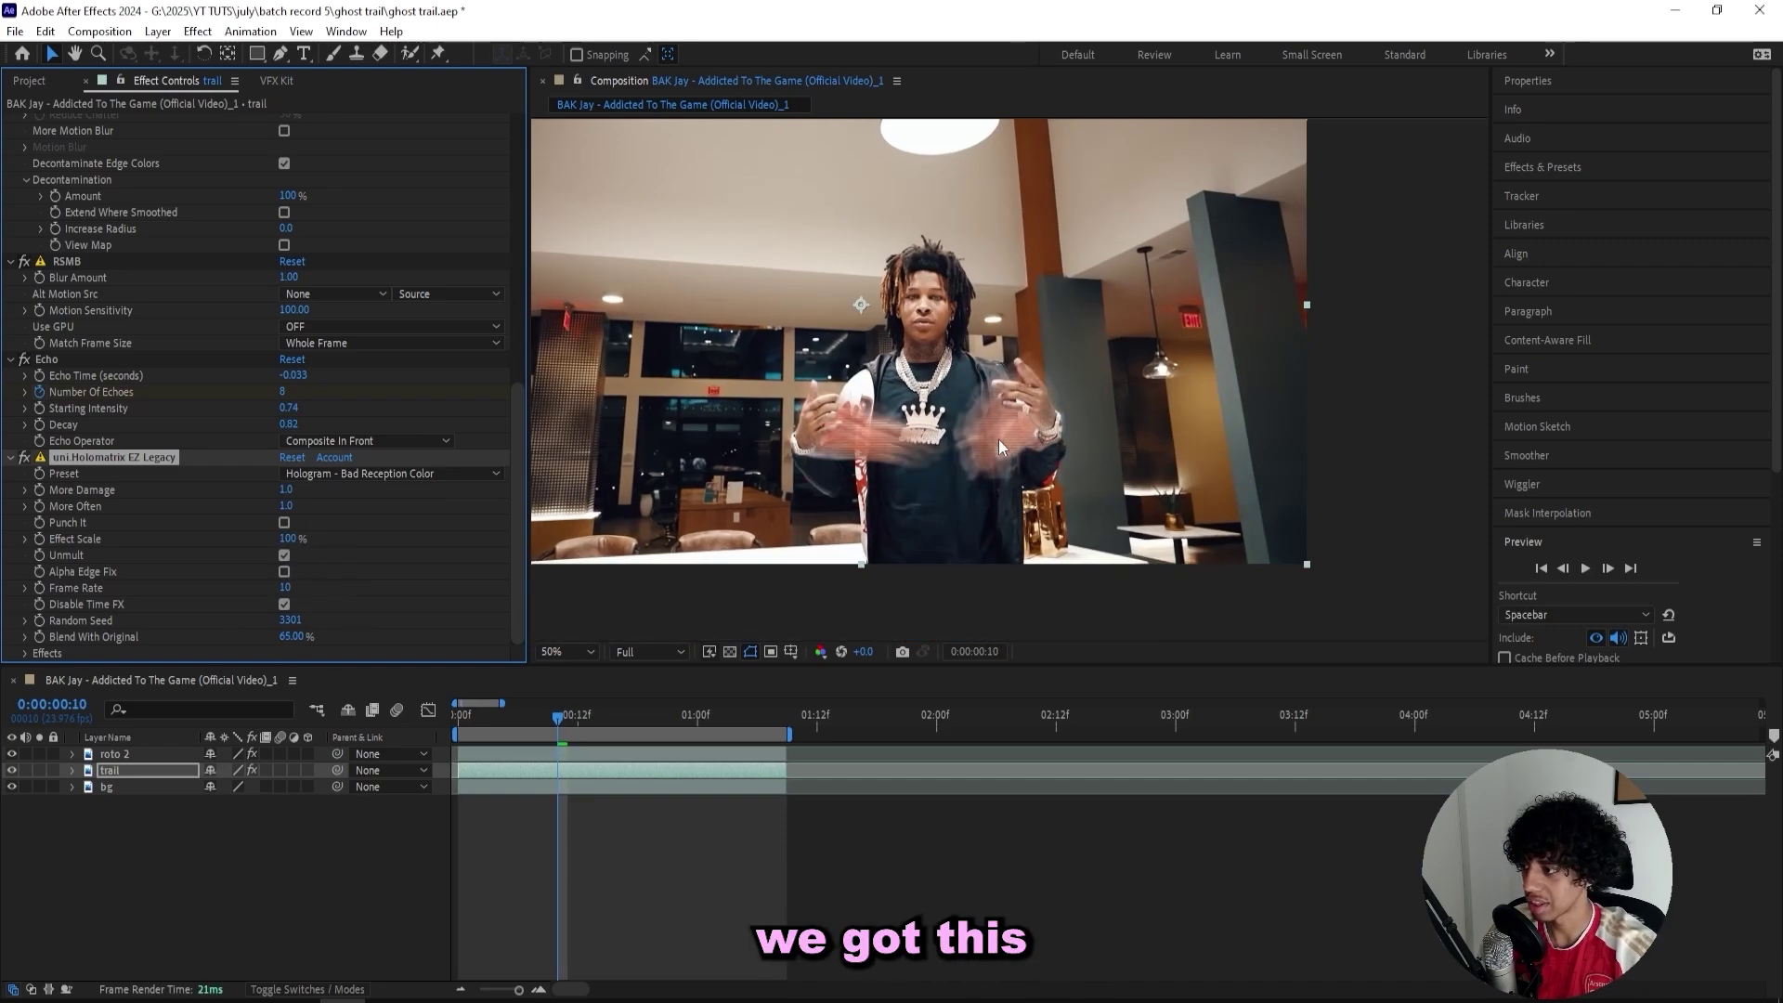
# - Try recolouring the trail at frame 4 using Color Balance (HLS) with Hue at 227°, and remove the effect
pyautogui.click(498, 715)
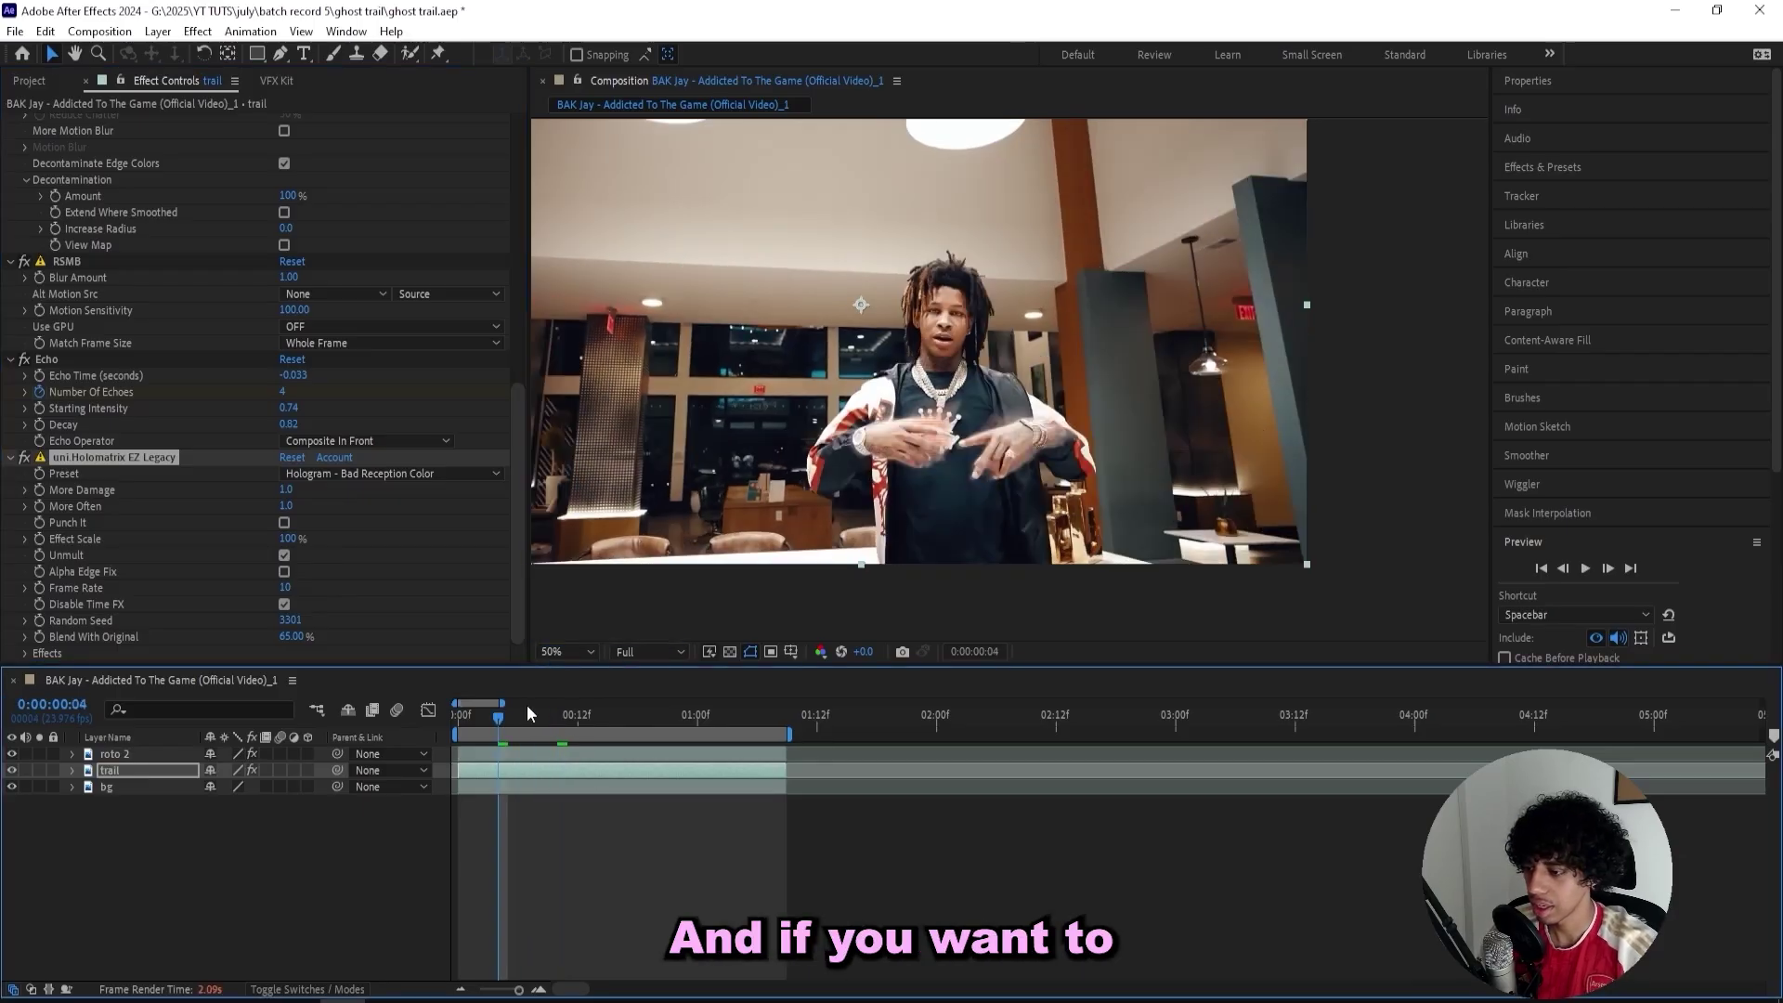
pyautogui.hotkey('ctrl', 'space')
pyautogui.write('hls')
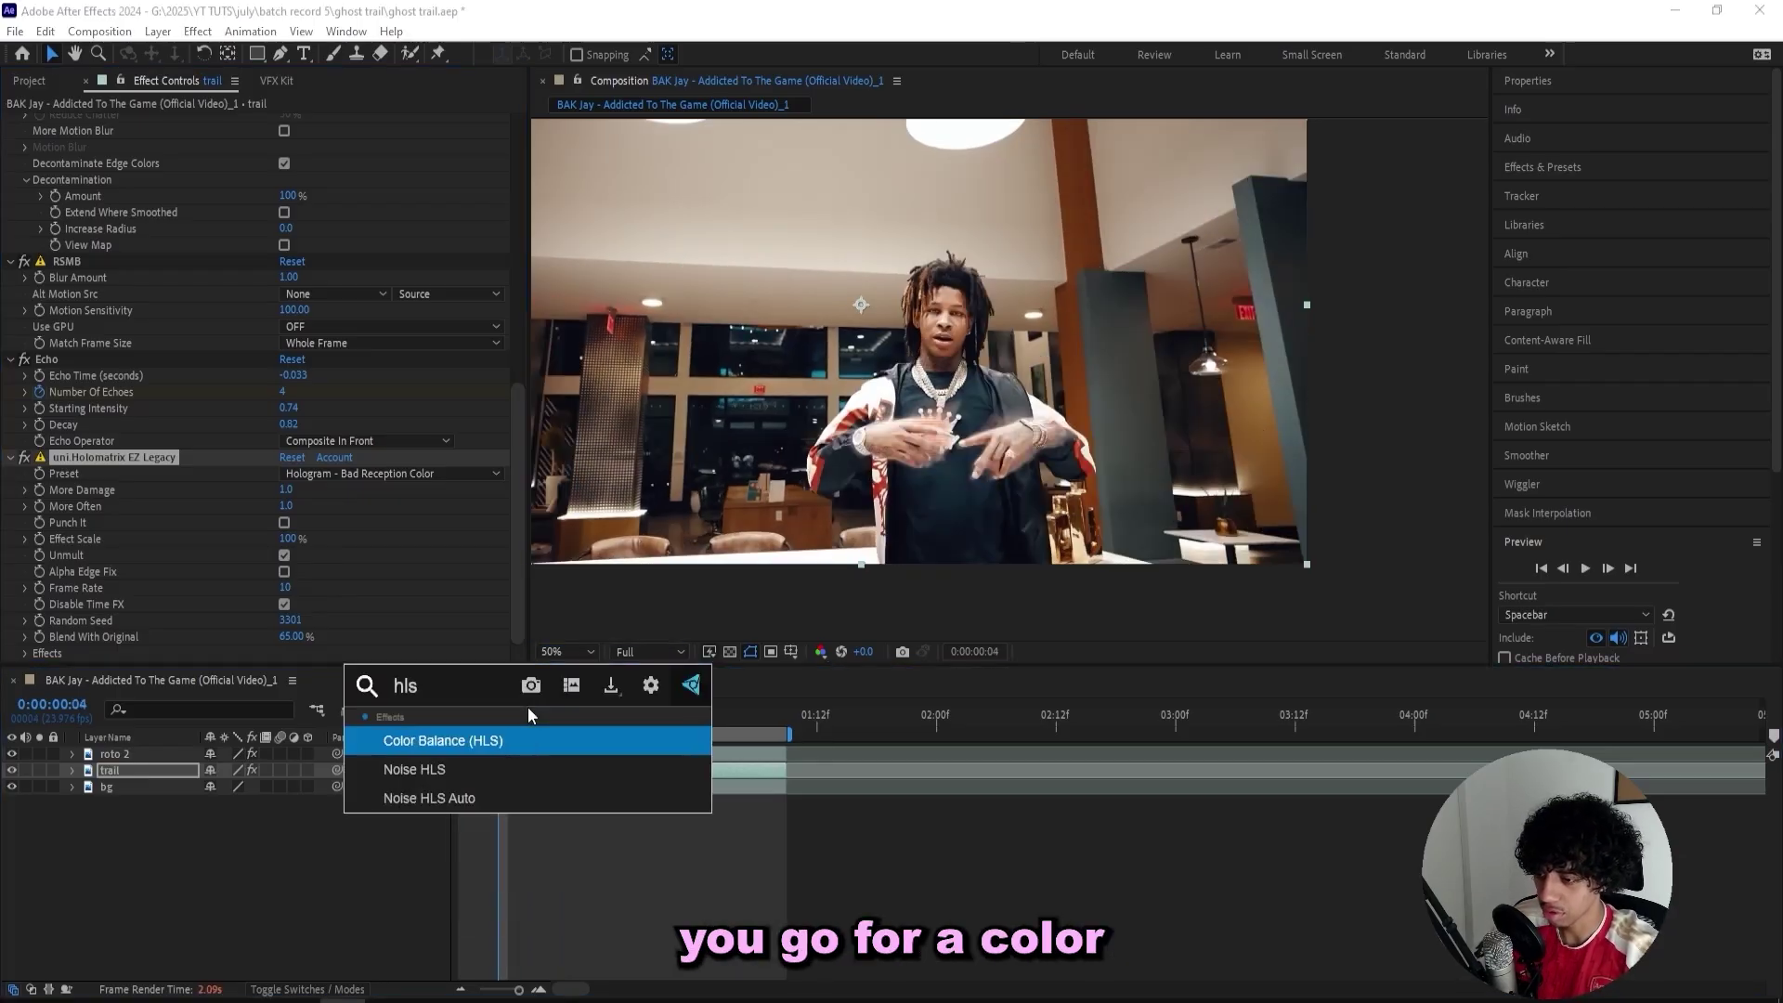
pyautogui.press('Return')
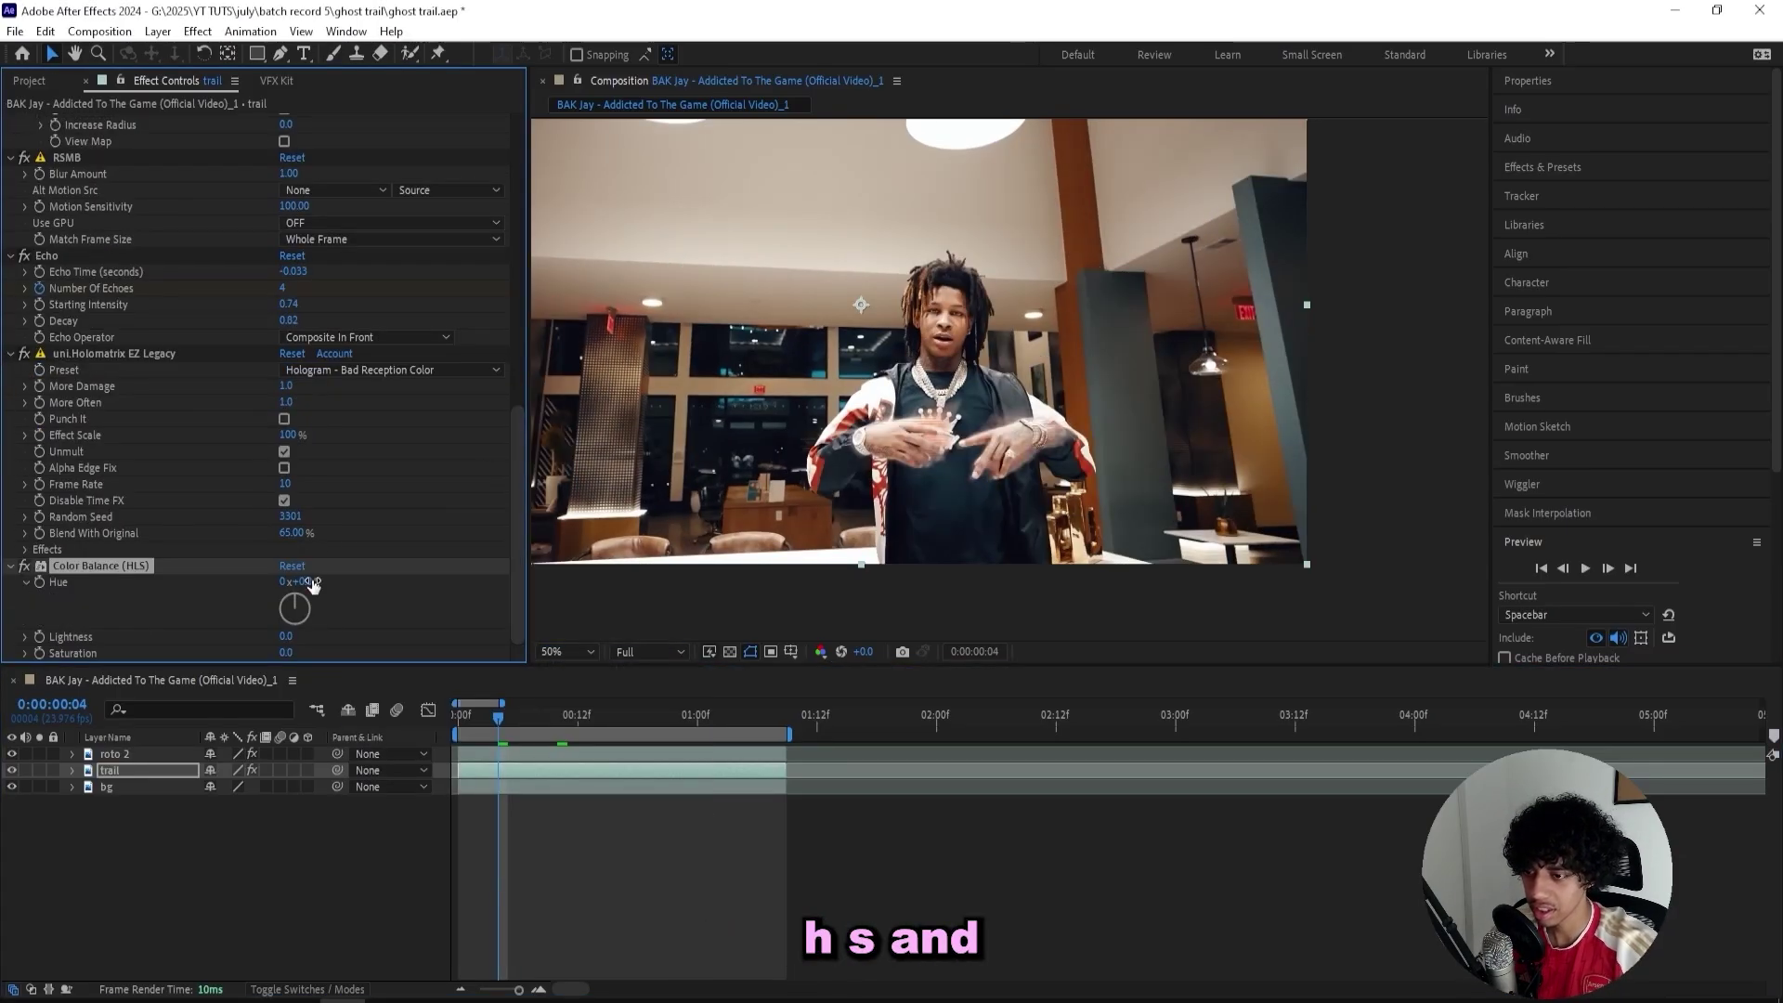
pyautogui.moveTo(371, 589); pyautogui.dragTo(491, 556)
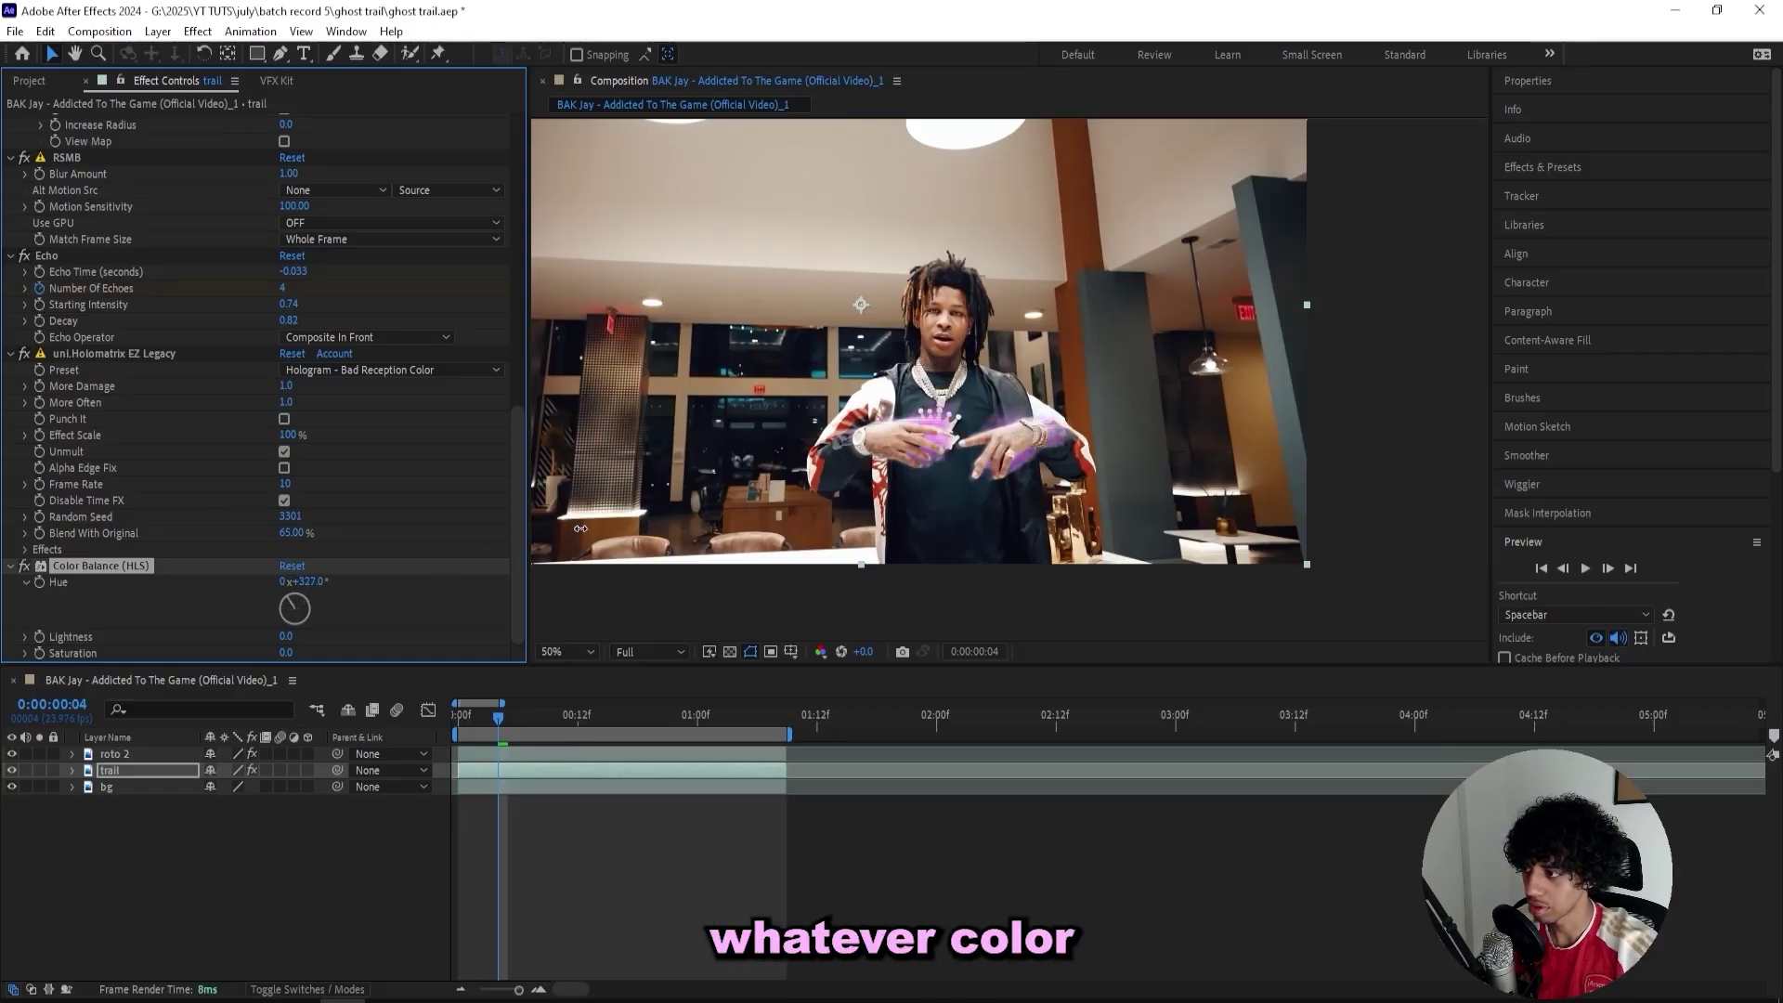
pyautogui.moveTo(585, 525); pyautogui.dragTo(459, 515)
pyautogui.click(153, 559)
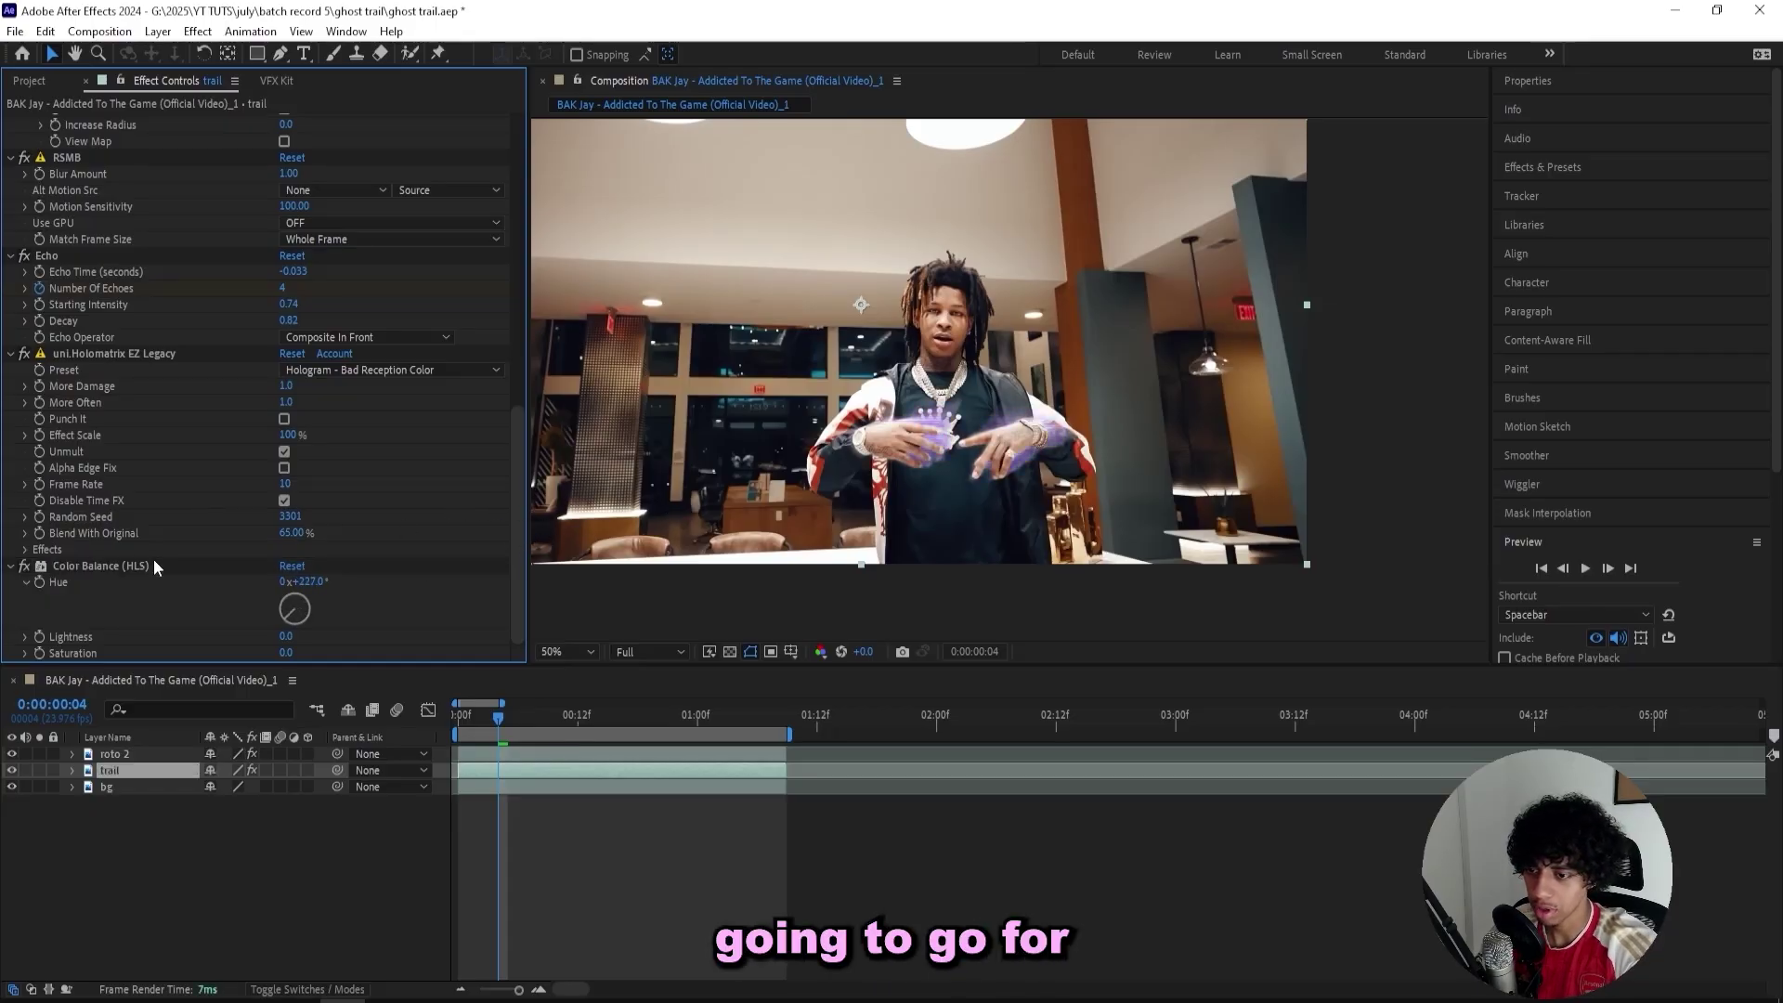
pyautogui.click(154, 562)
pyautogui.press('Delete')
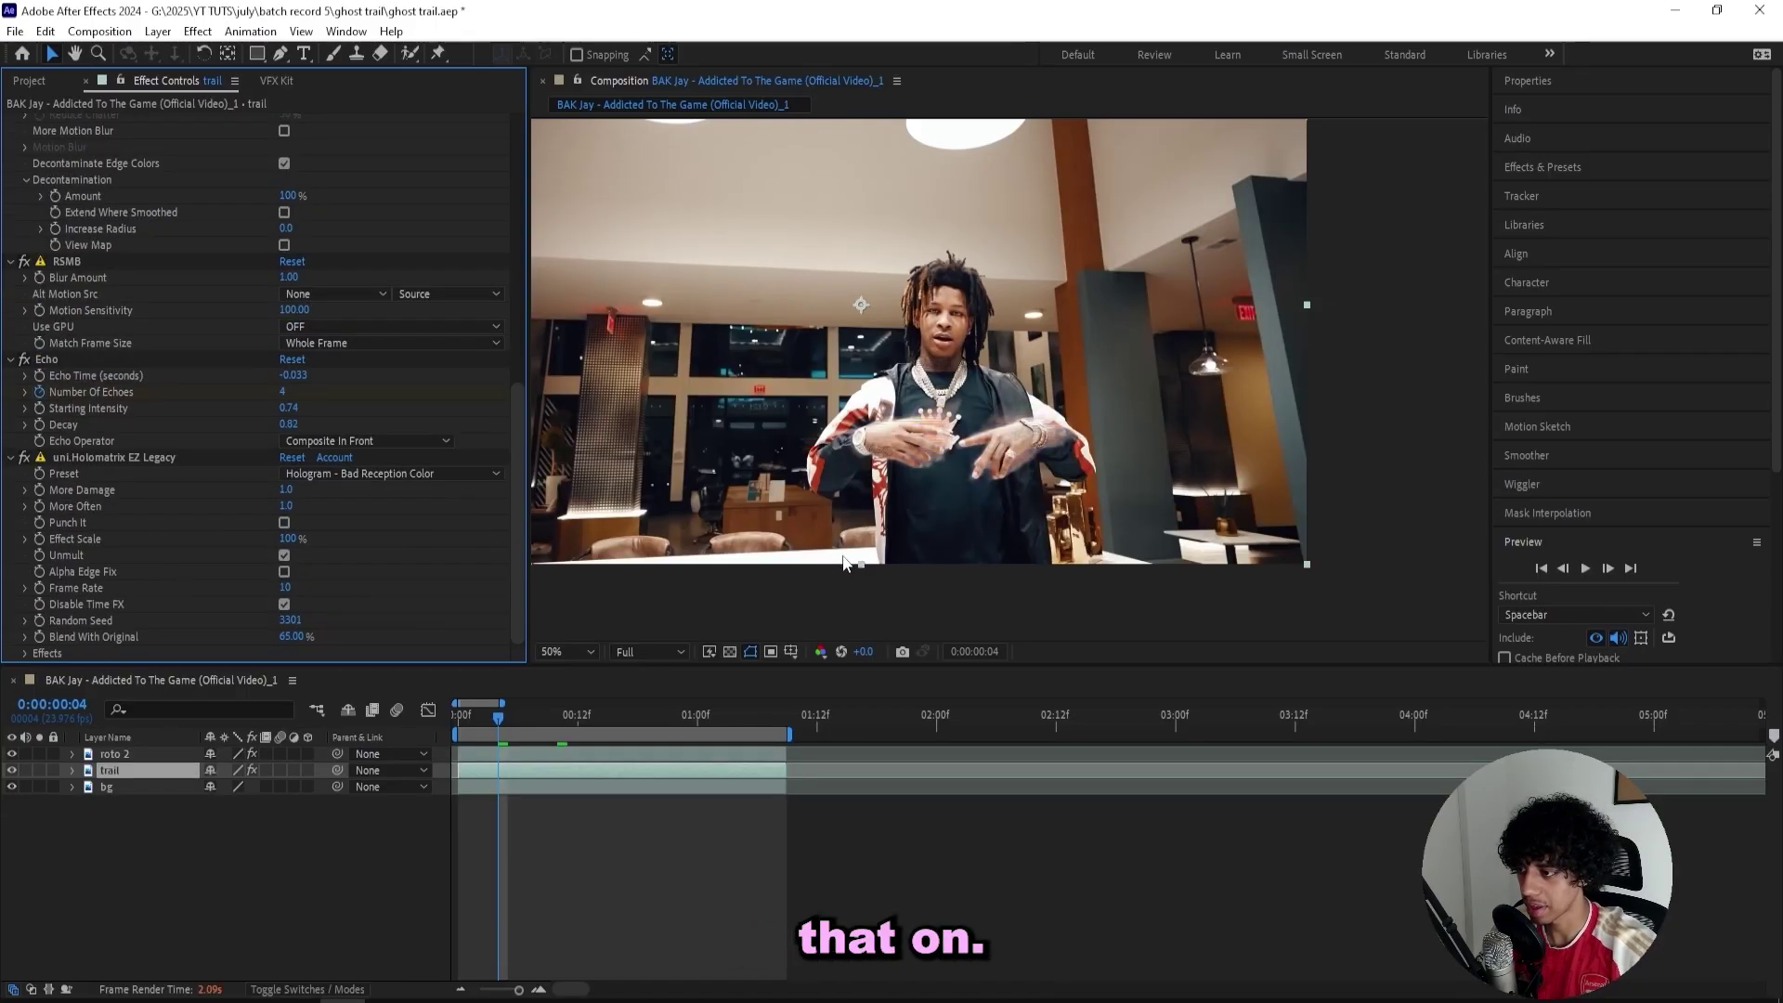
# - Apply Deep Glow to the roto 2 layer with Exposure at about 0.03 and preview the composition
pyautogui.click(551, 754)
pyautogui.hotkey('ctrl', 'space')
pyautogui.write('deep gl')
pyautogui.press('Return')
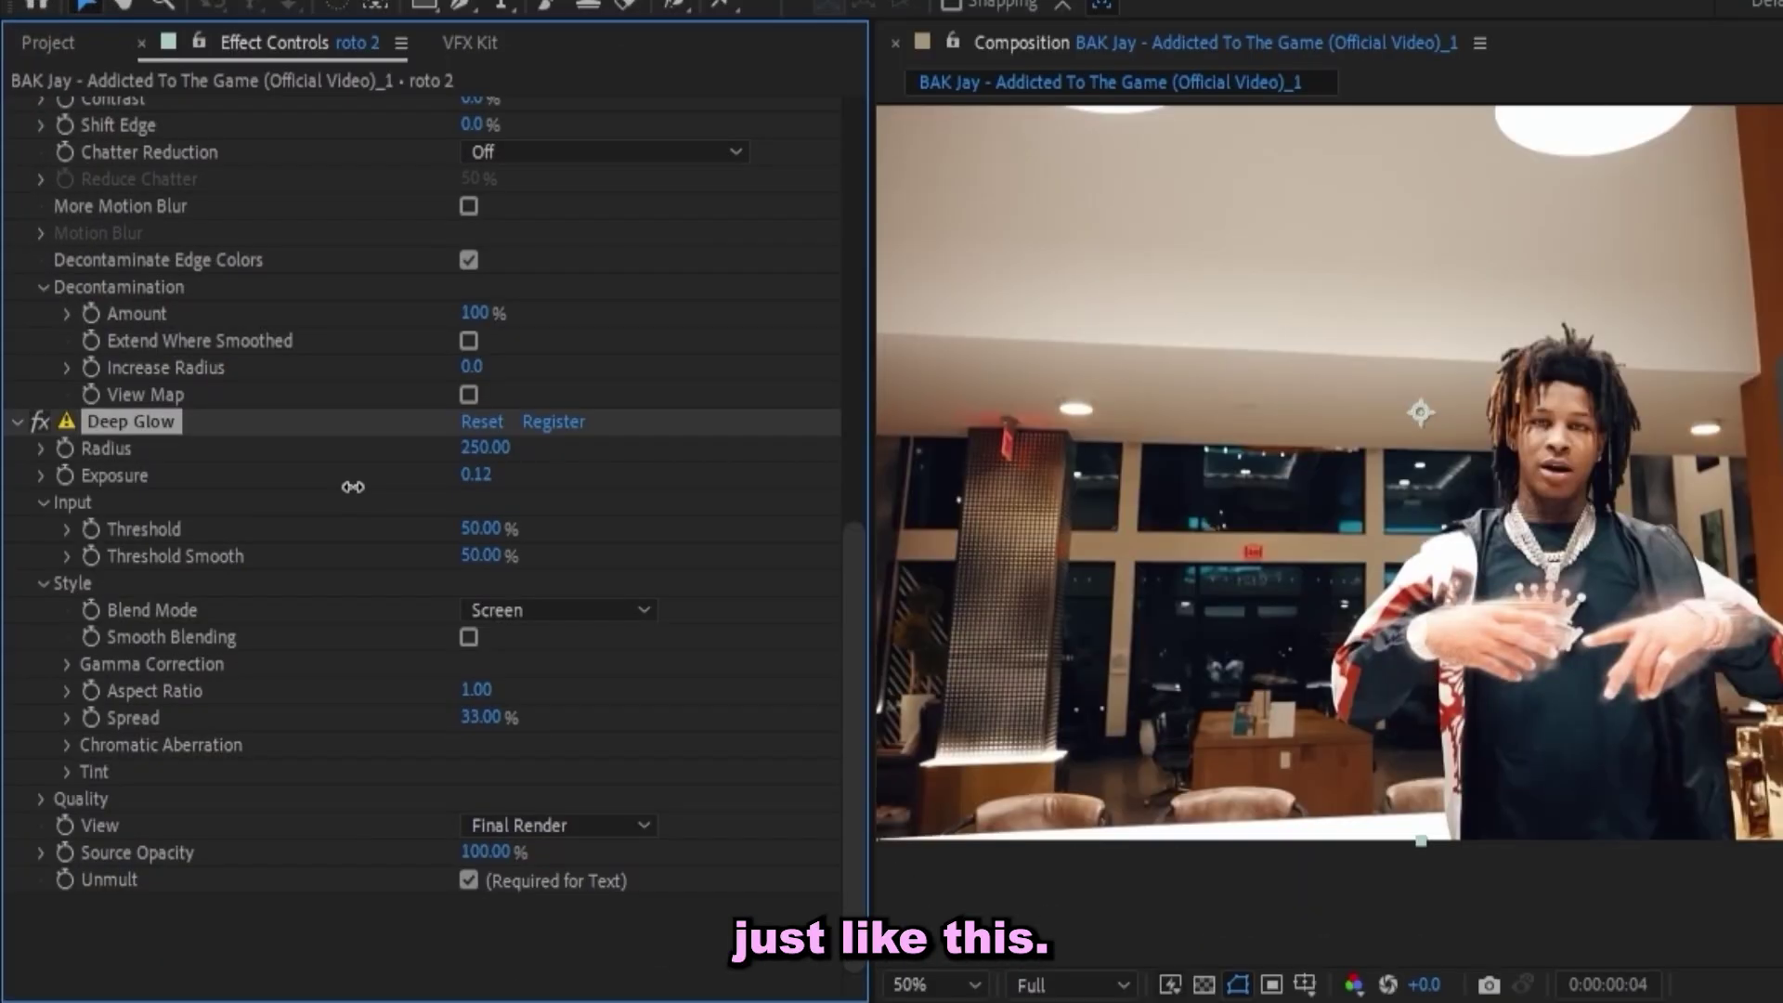
pyautogui.moveTo(353, 486); pyautogui.dragTo(374, 494)
pyautogui.press('space')
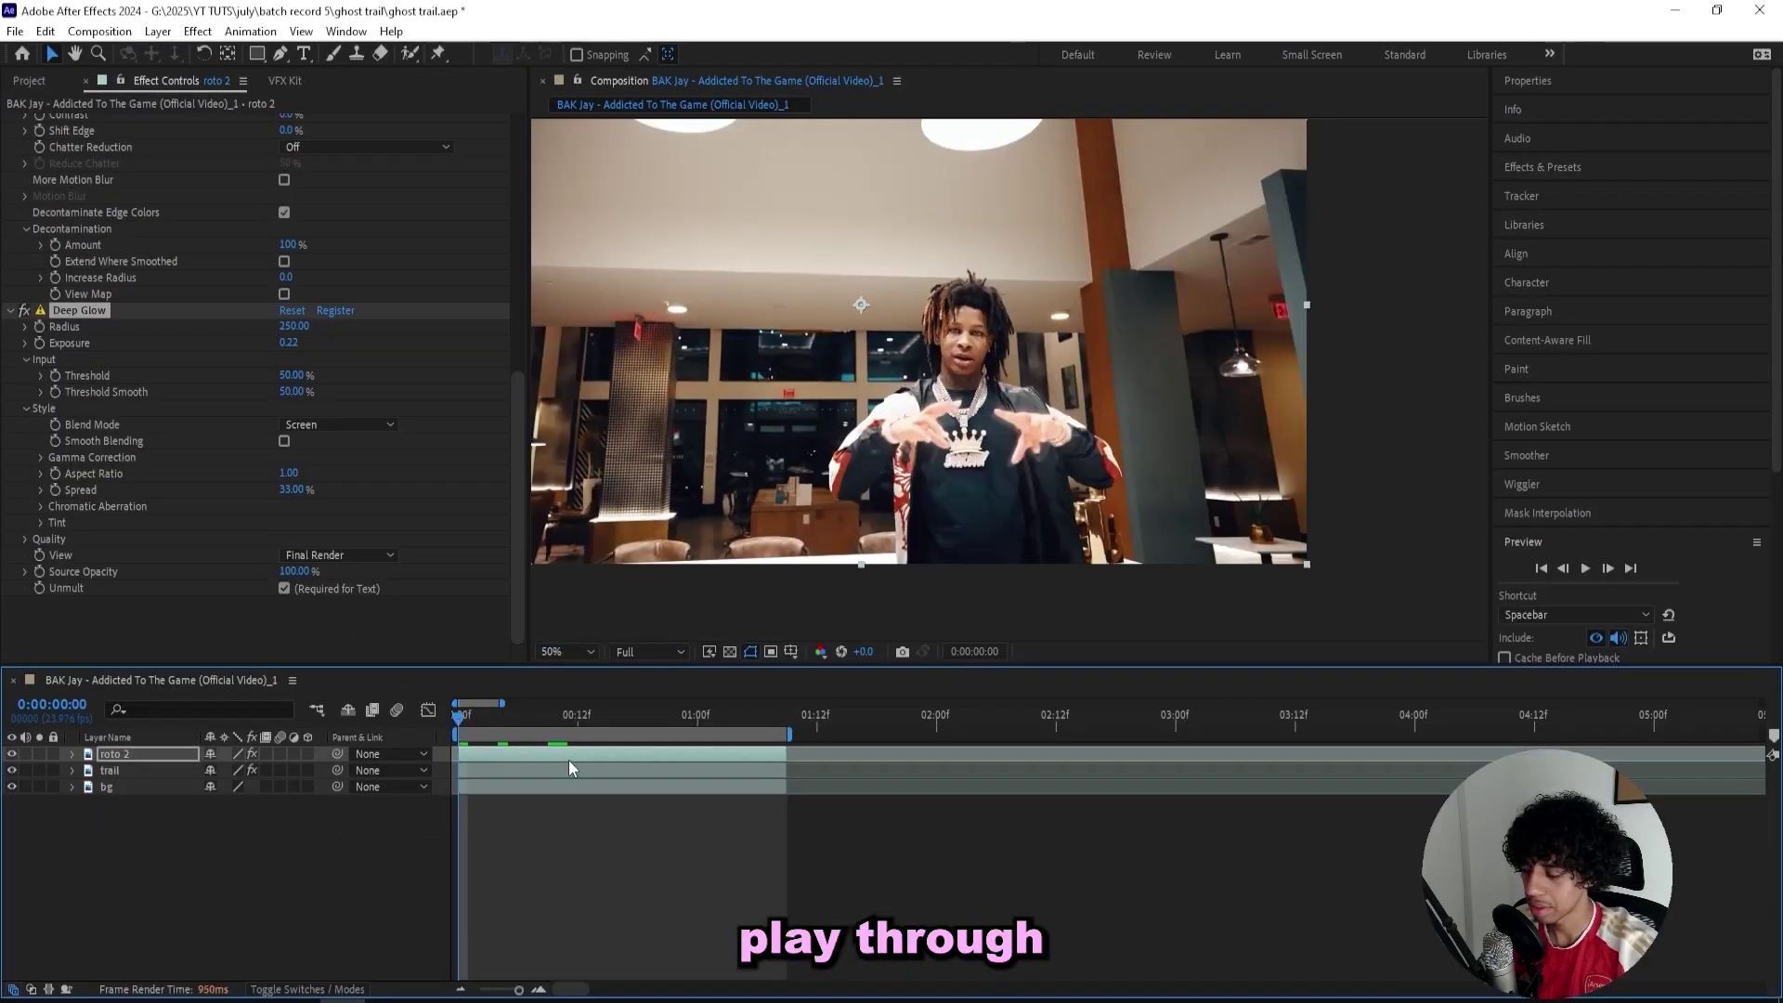
pyautogui.press('space')
pyautogui.press('space')
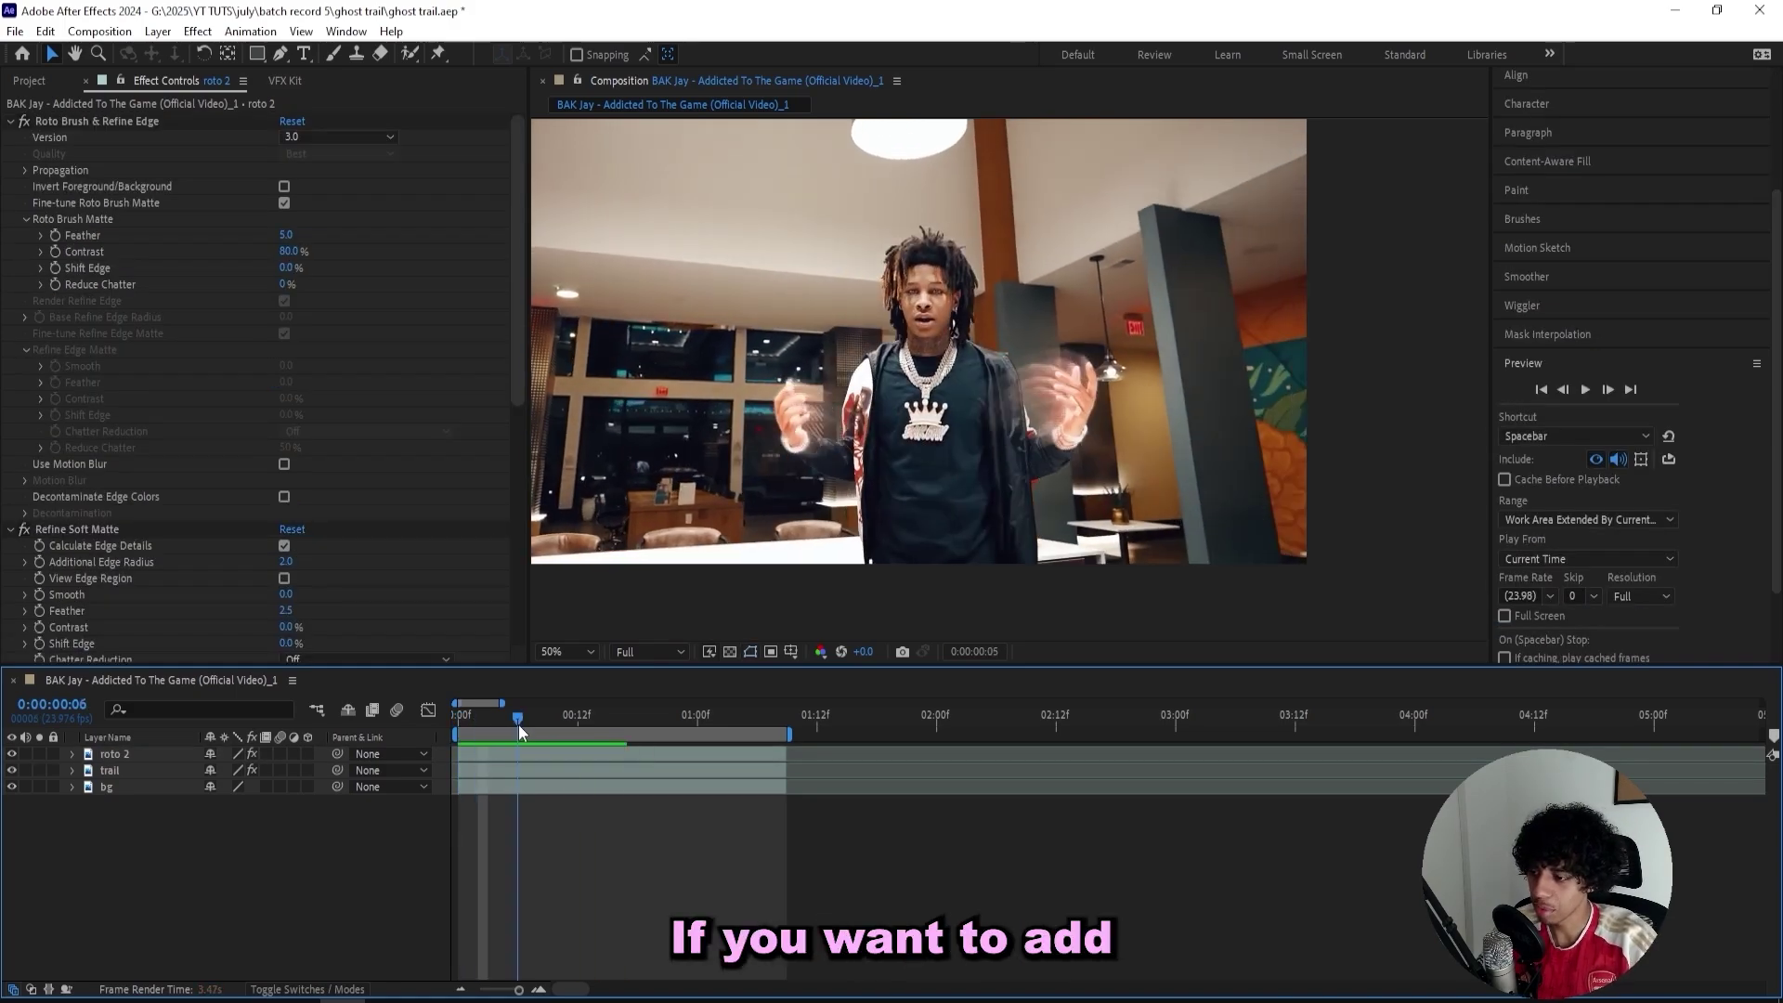
# - Reveal the trail layer's keyframes and keyframe its Number Of Echoes at 15 on frame 14
pyautogui.click(609, 776)
pyautogui.moveTo(576, 721); pyautogui.dragTo(602, 719)
pyautogui.scroll(-10, 232, 518)
pyautogui.press('u')
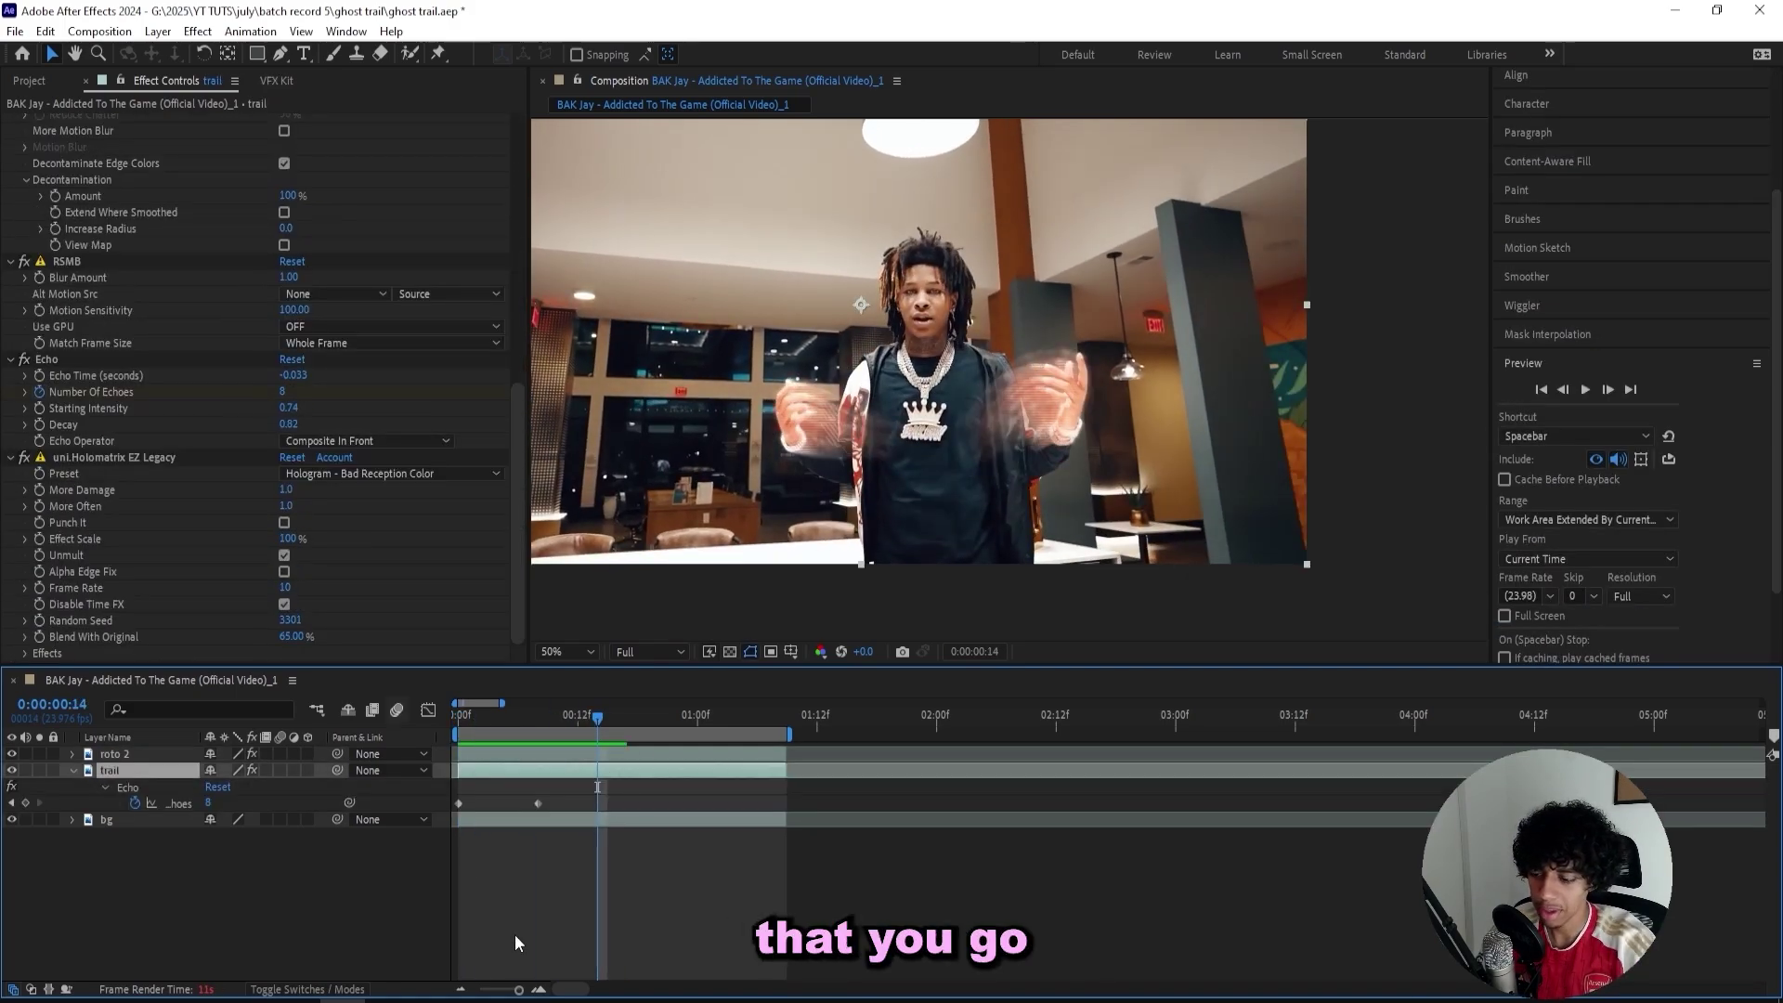
pyautogui.click(508, 935)
pyautogui.click(538, 989)
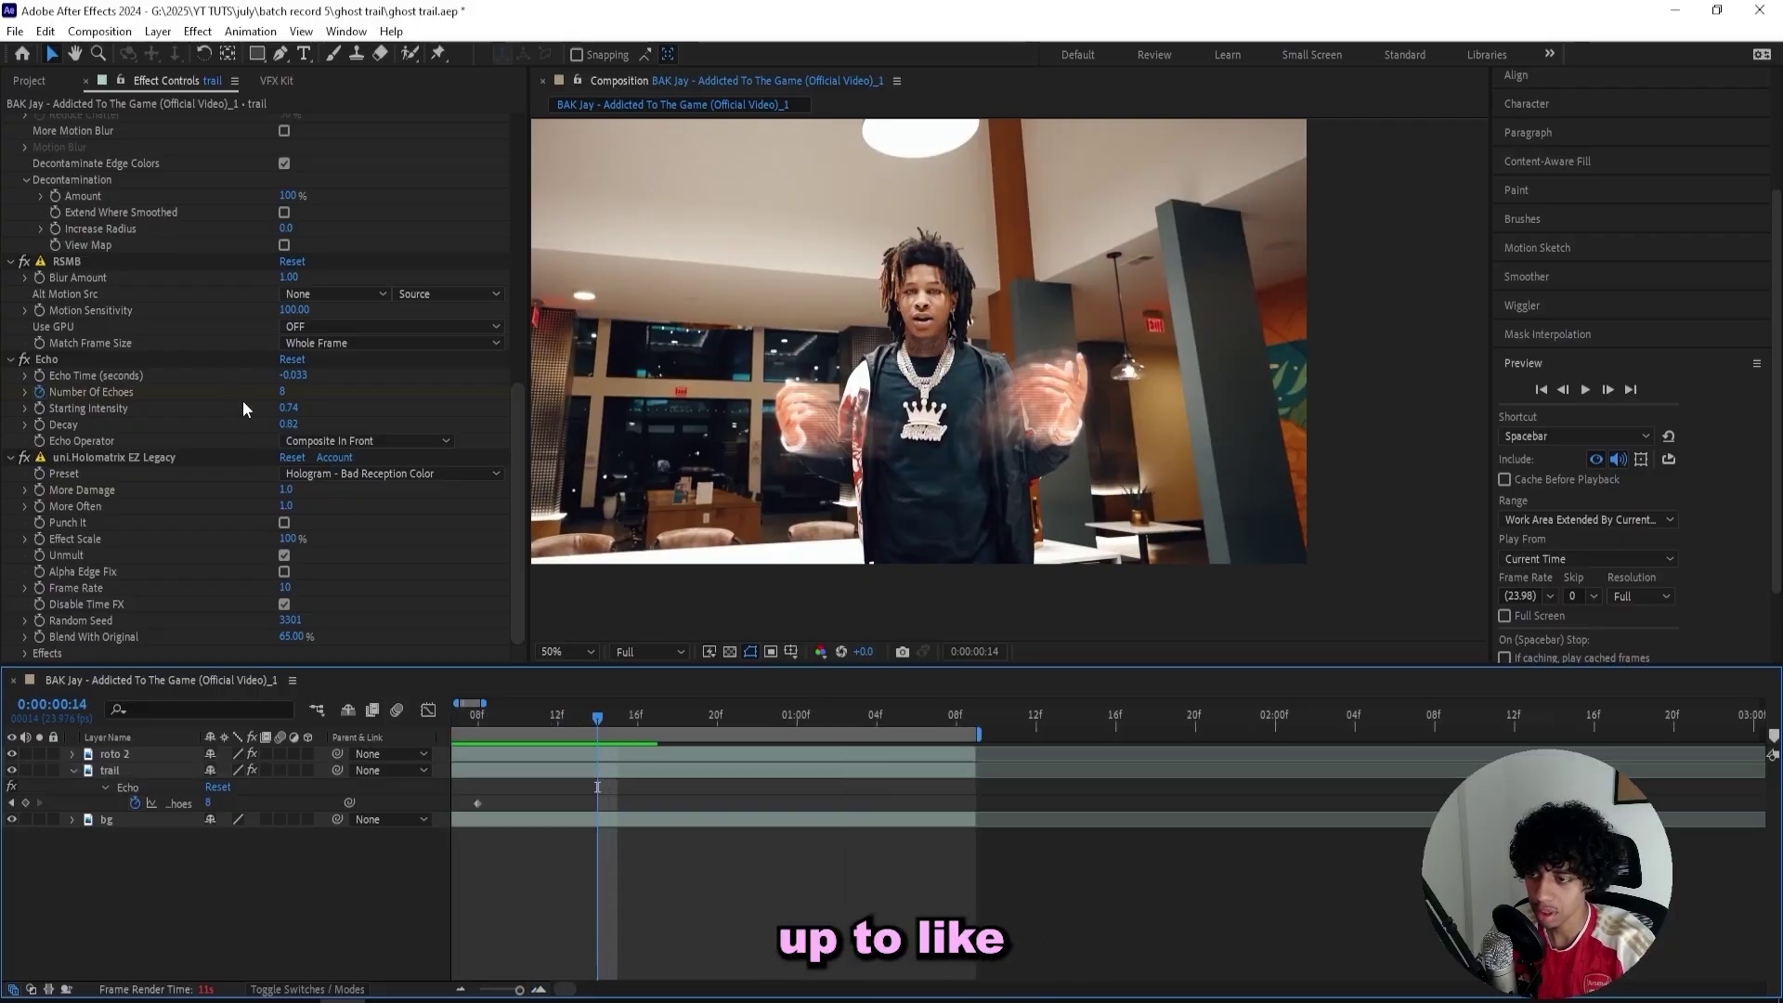
pyautogui.moveTo(285, 397); pyautogui.dragTo(381, 414)
pyautogui.hscroll(-2, 587, 880)
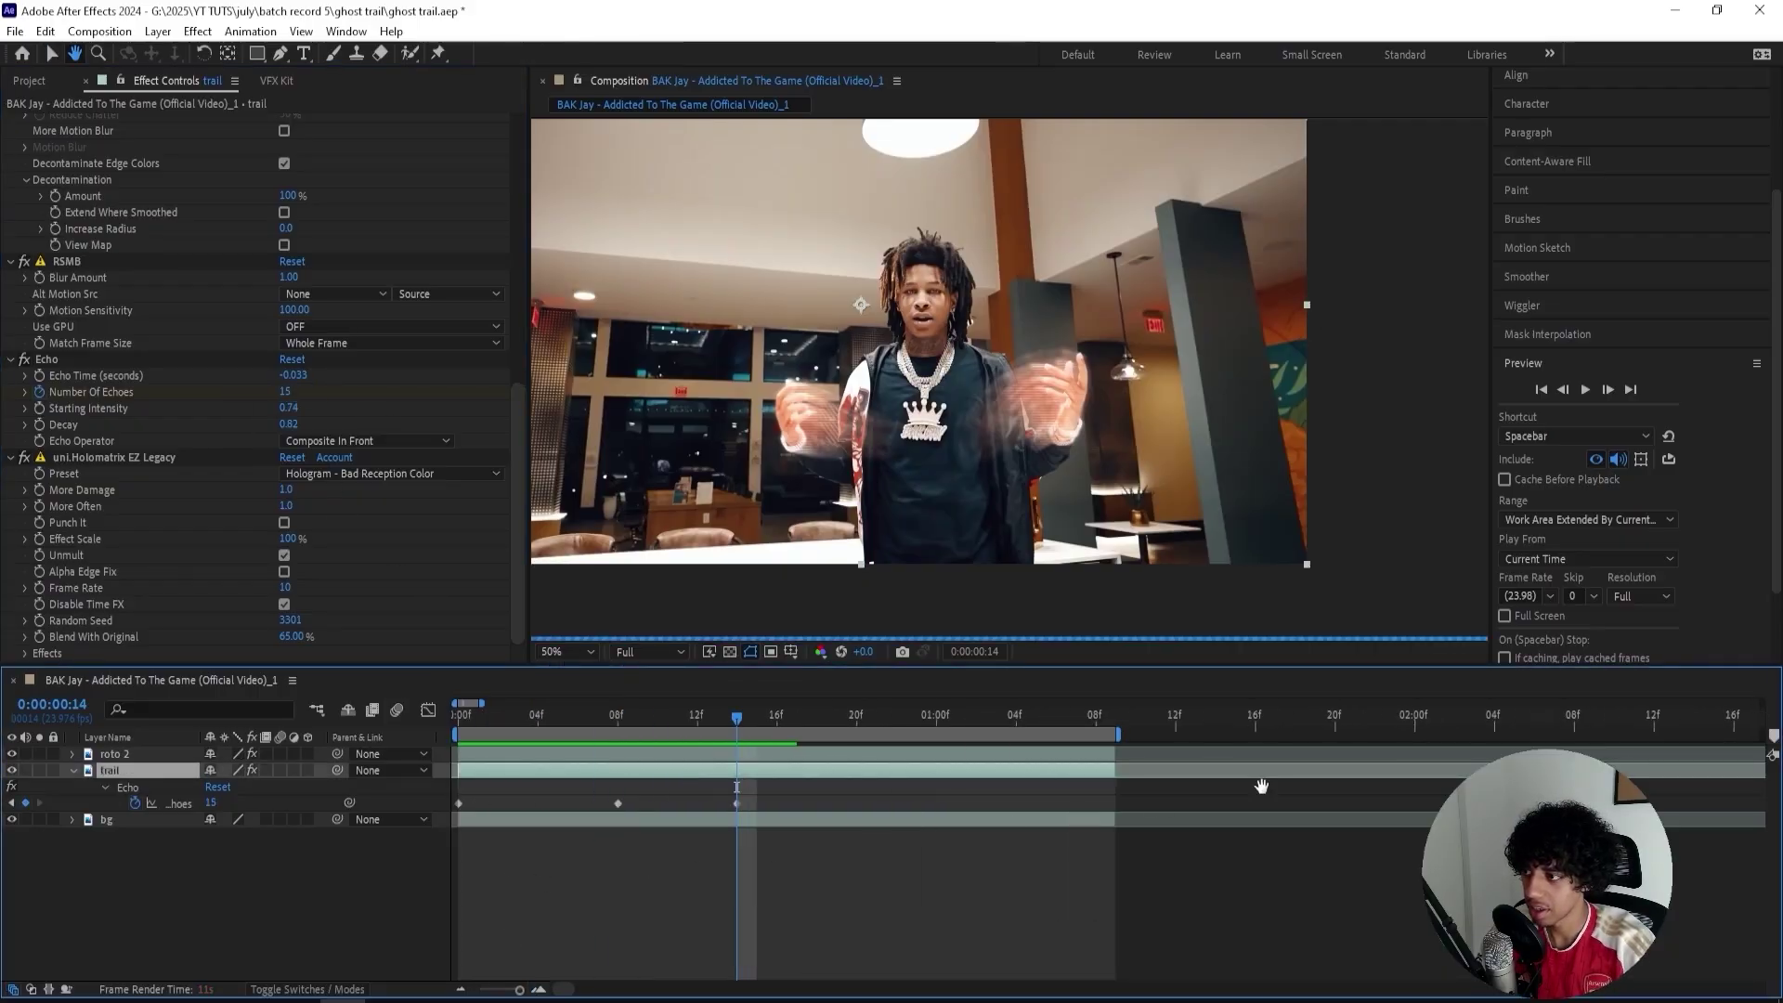
# - Duplicate the trail layer and shift the lower copy to start at frame 5
pyautogui.click(673, 771)
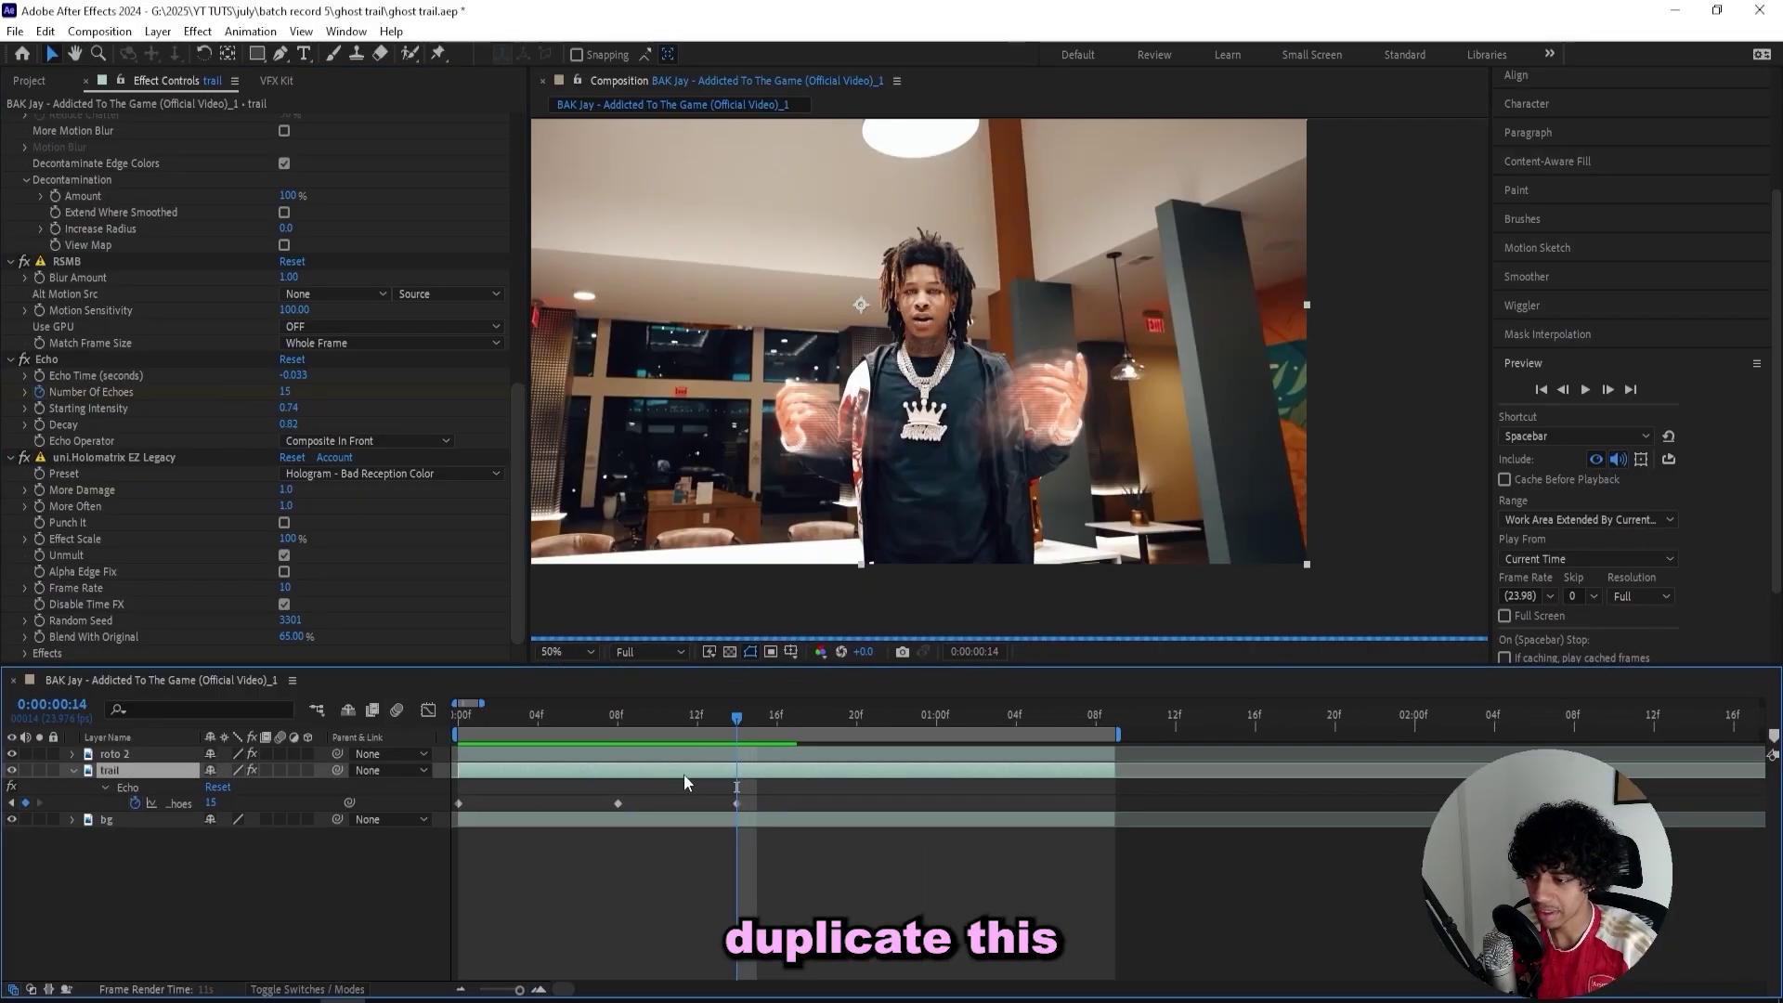
pyautogui.hotkey('ctrl', 'd')
pyautogui.moveTo(540, 789); pyautogui.dragTo(632, 787)
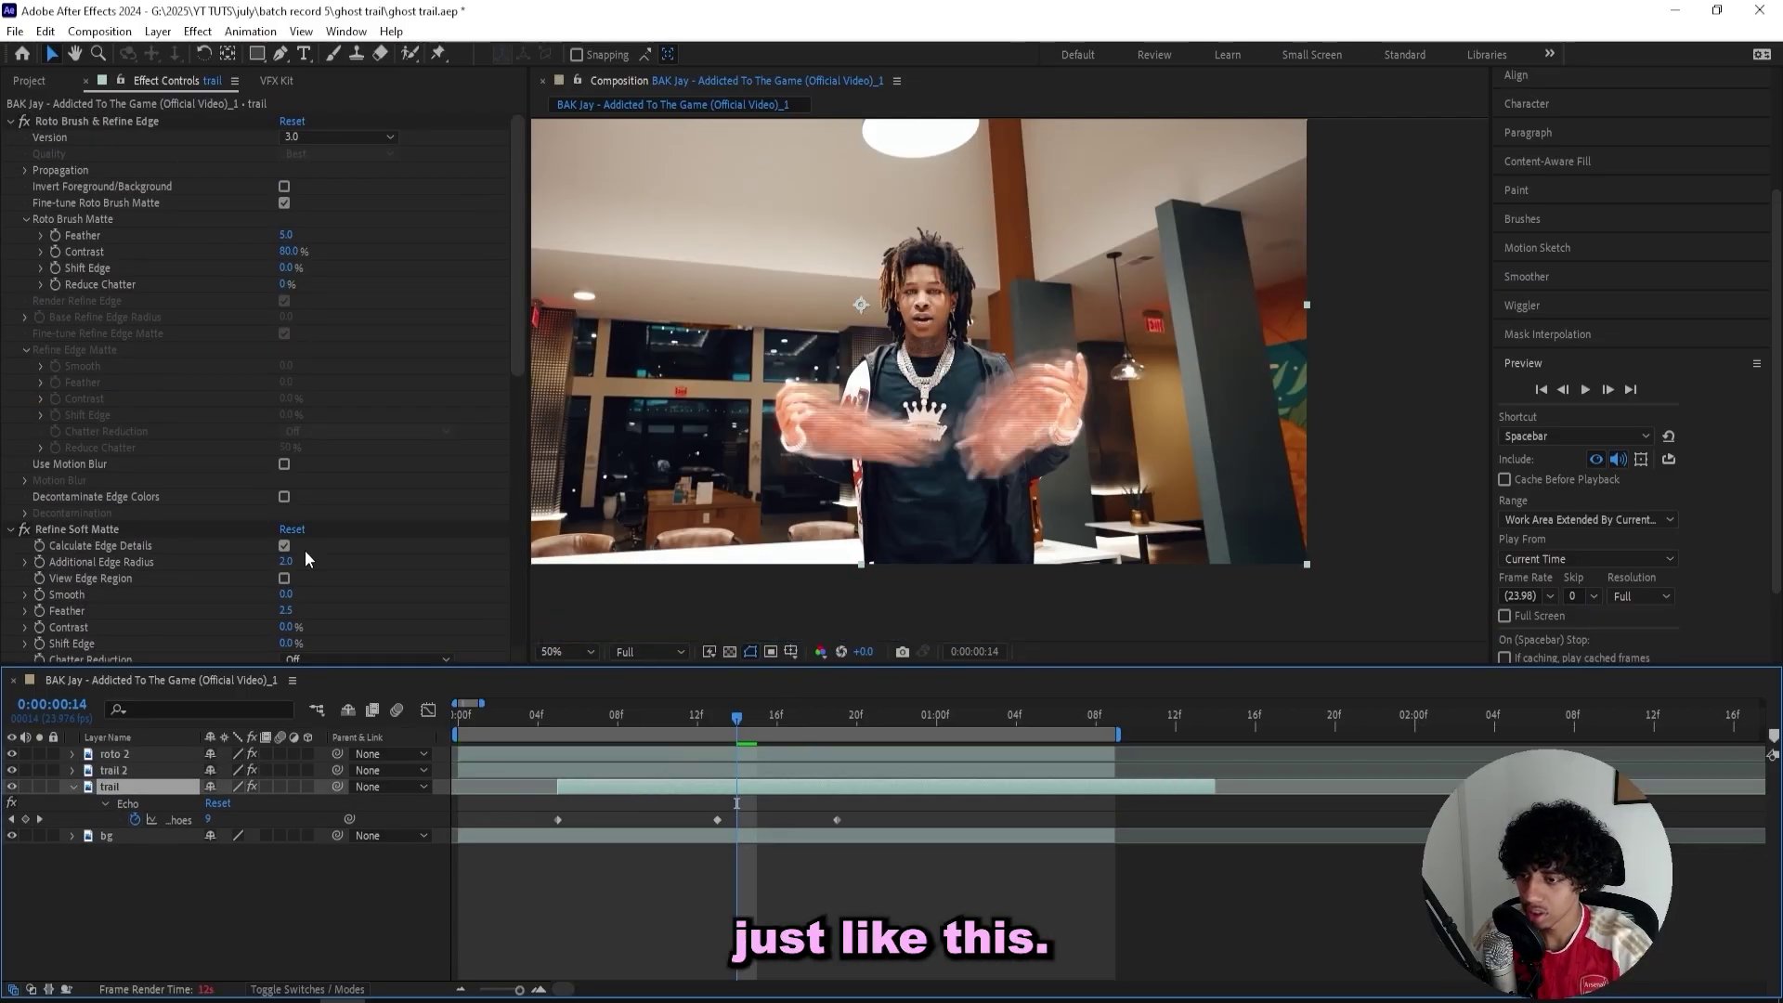
# - Lower the Echo Decay on the shifted trail layer and return to the first frame
pyautogui.scroll(-5, 253, 566)
pyautogui.scroll(-6, 271, 448)
pyautogui.scroll(1, 104, 362)
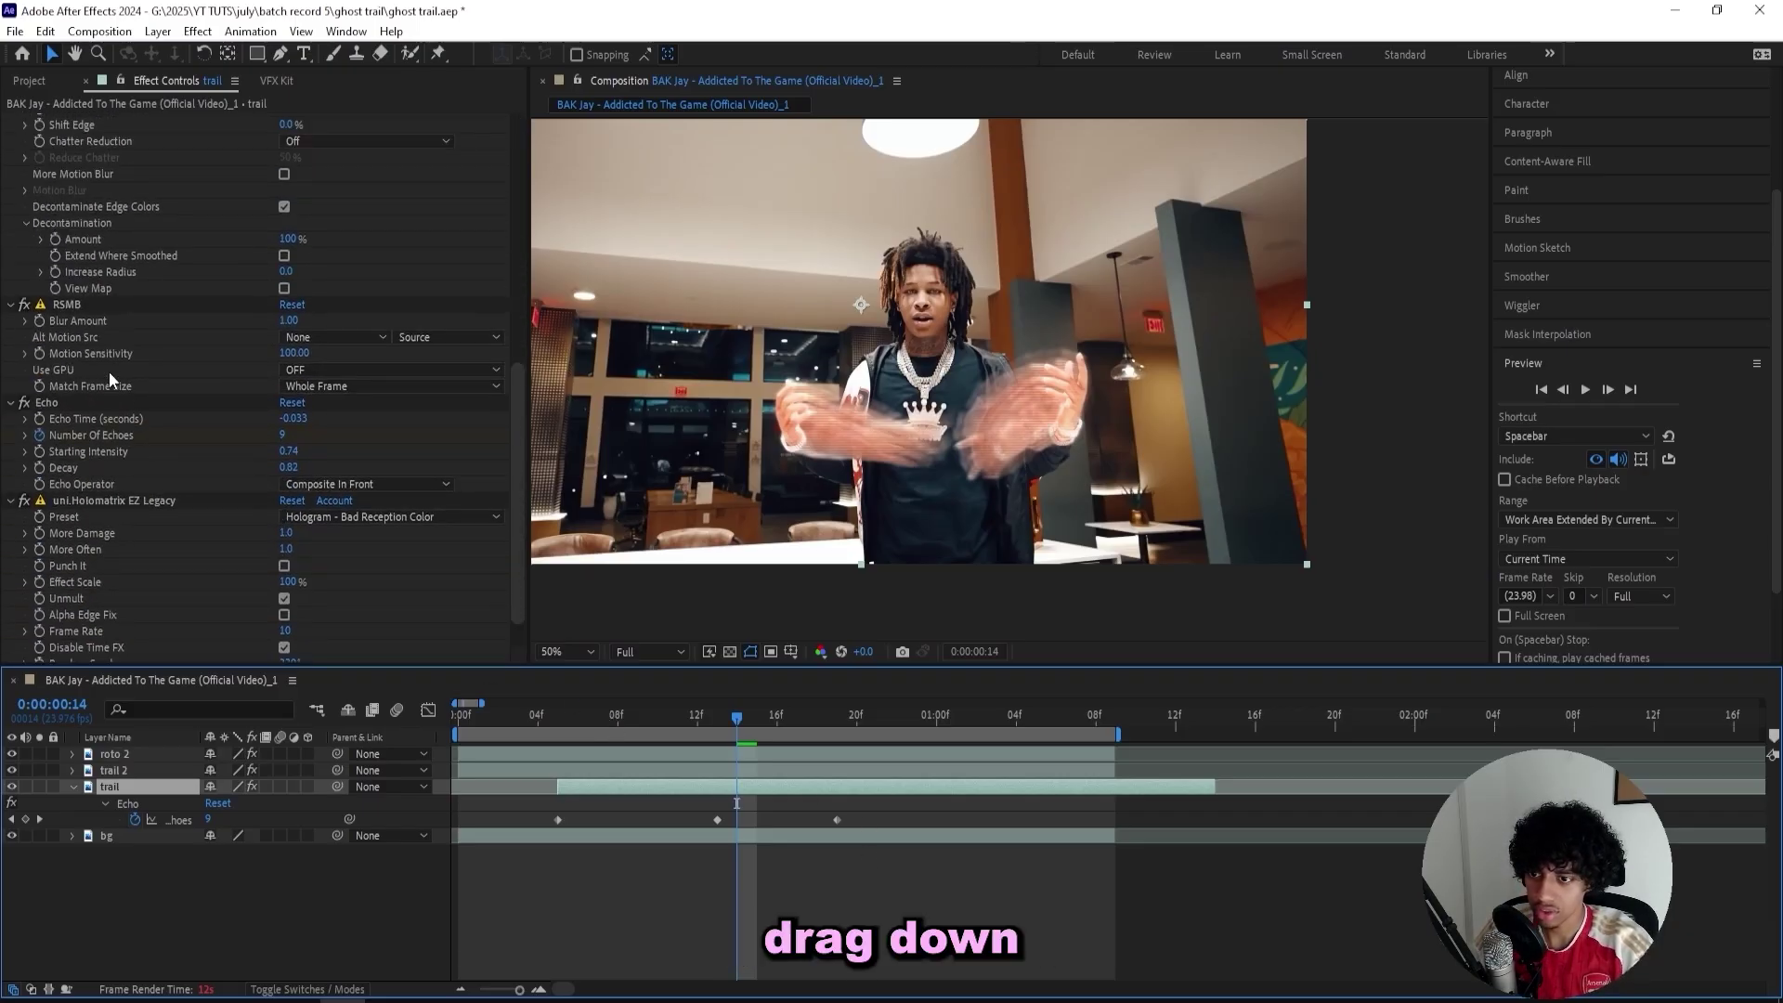
pyautogui.moveTo(288, 467); pyautogui.dragTo(252, 452)
pyautogui.moveTo(740, 718); pyautogui.dragTo(458, 729)
pyautogui.click(557, 834)
pyautogui.click(602, 822)
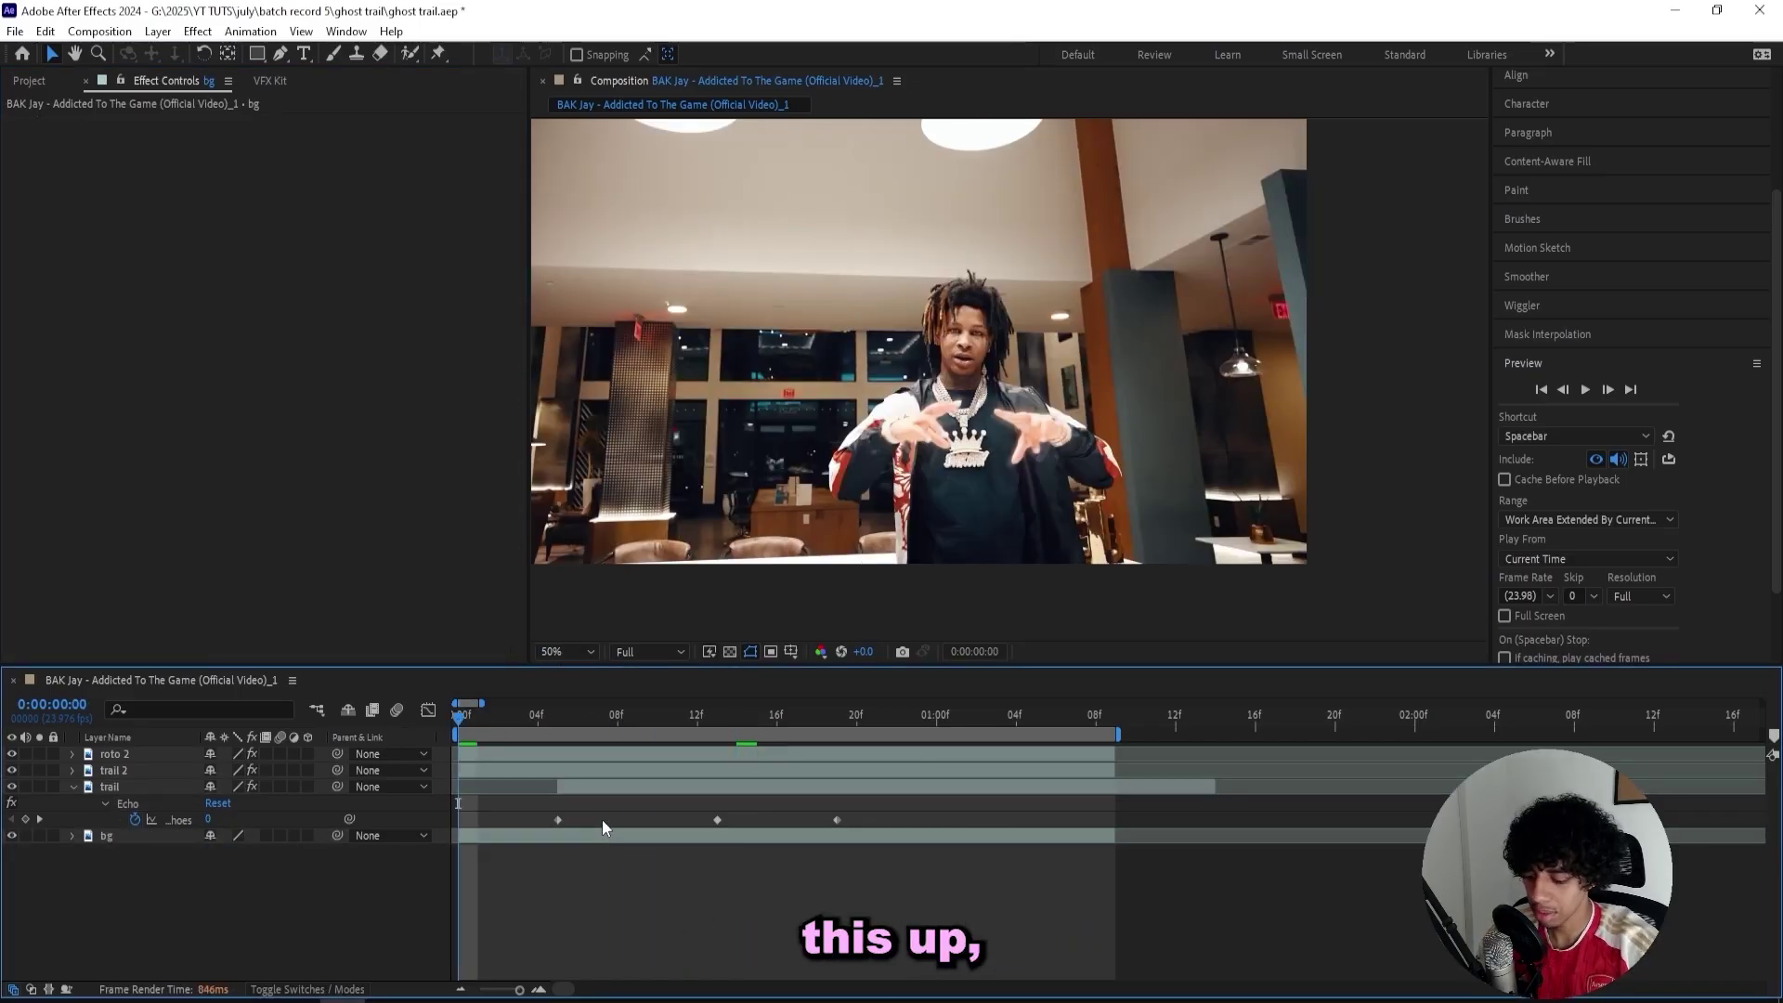
# - Add an adjustment layer above all layers and apply the VFX Kit Subtle Vertical Shake preset to it
pyautogui.hotkey('ctrl', 'alt', 'y')
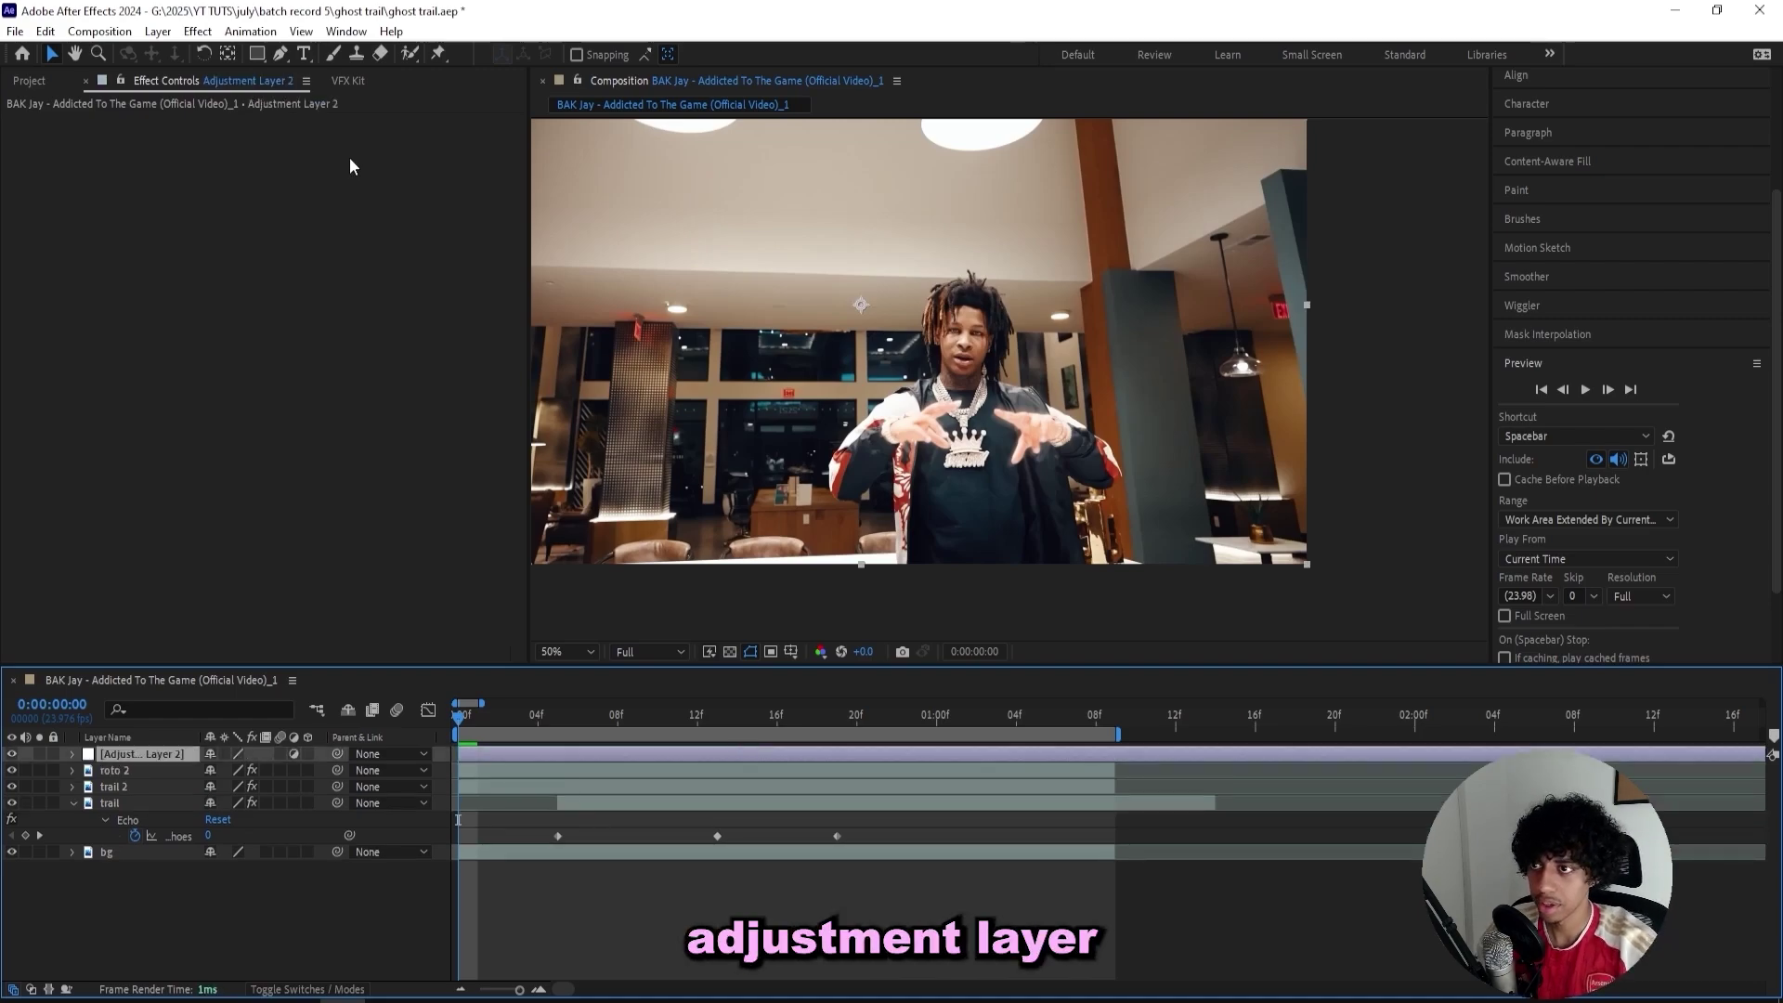
pyautogui.click(346, 80)
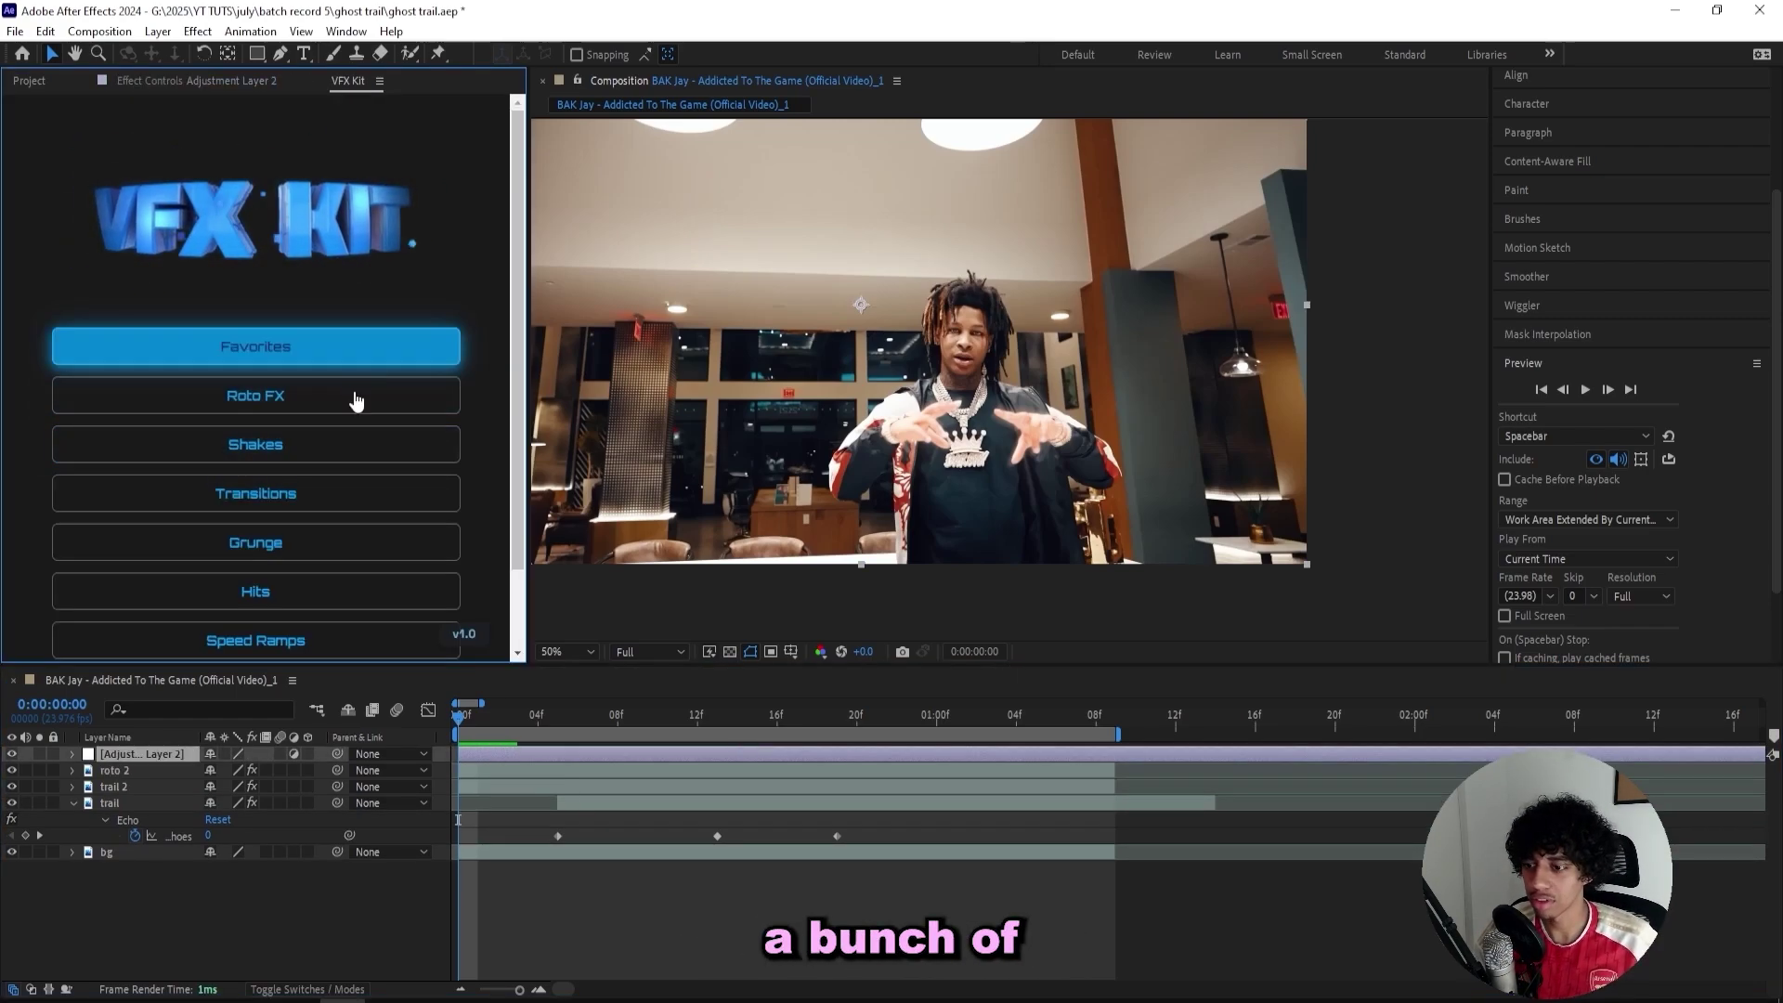
pyautogui.scroll(-1, 359, 402)
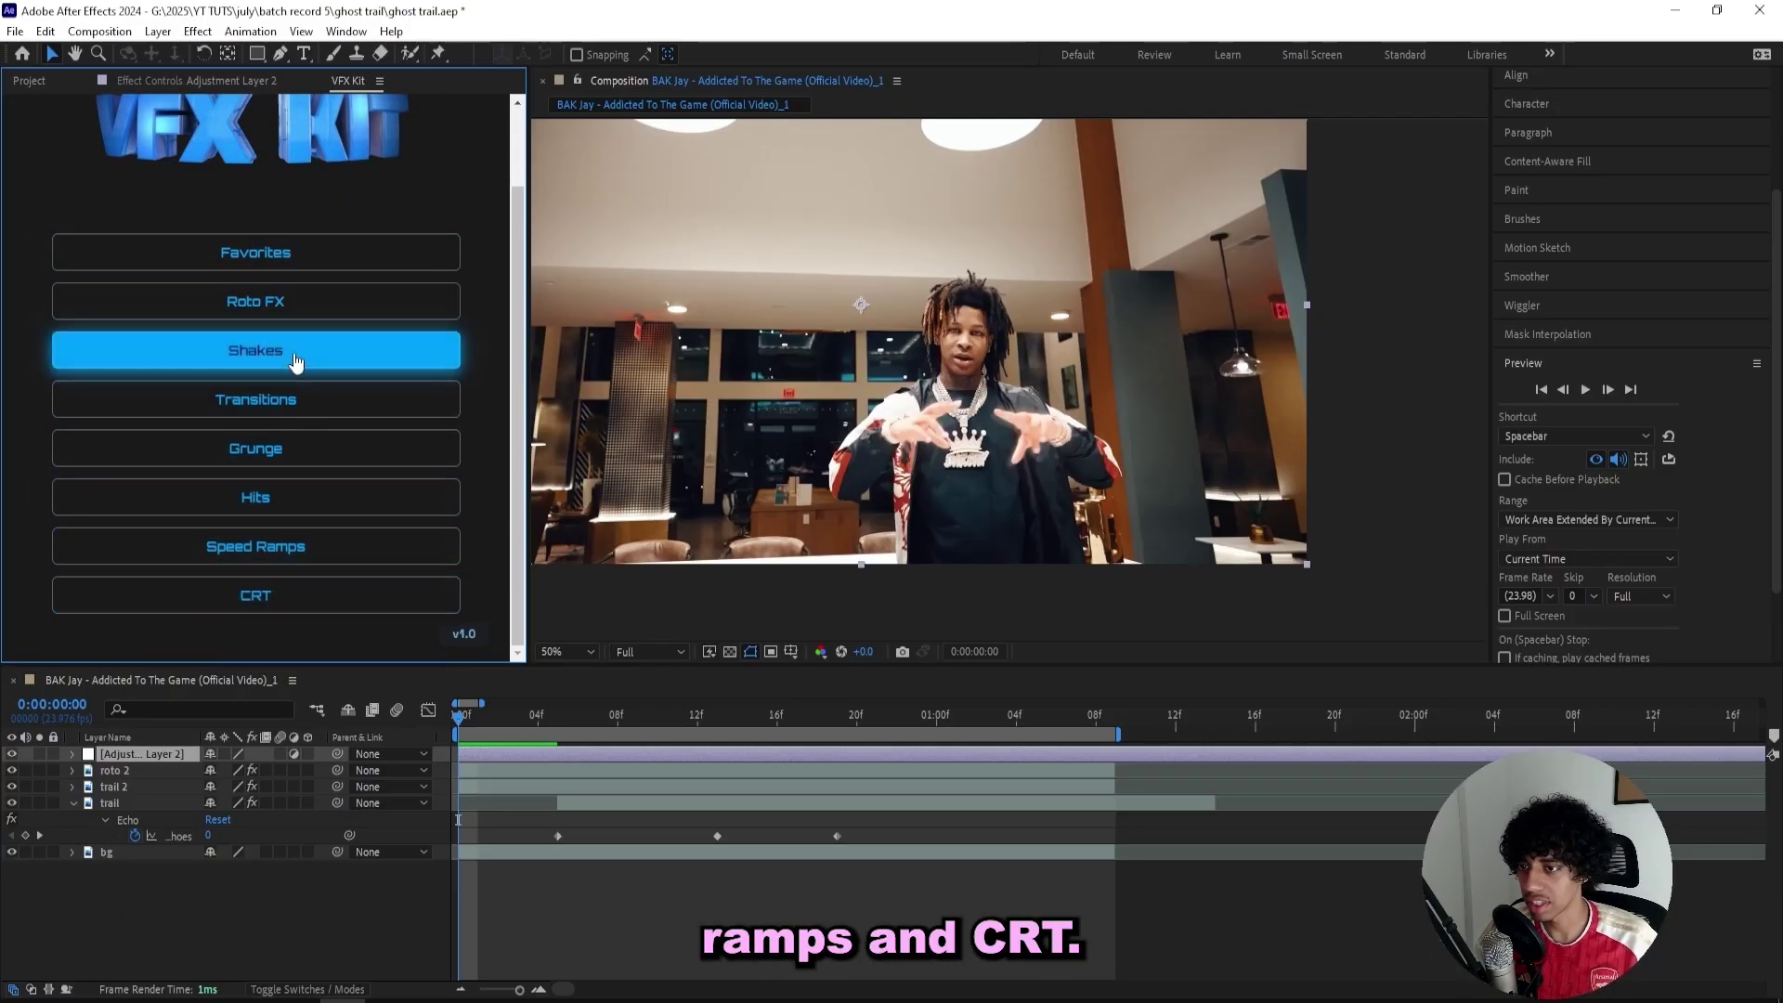
pyautogui.click(185, 351)
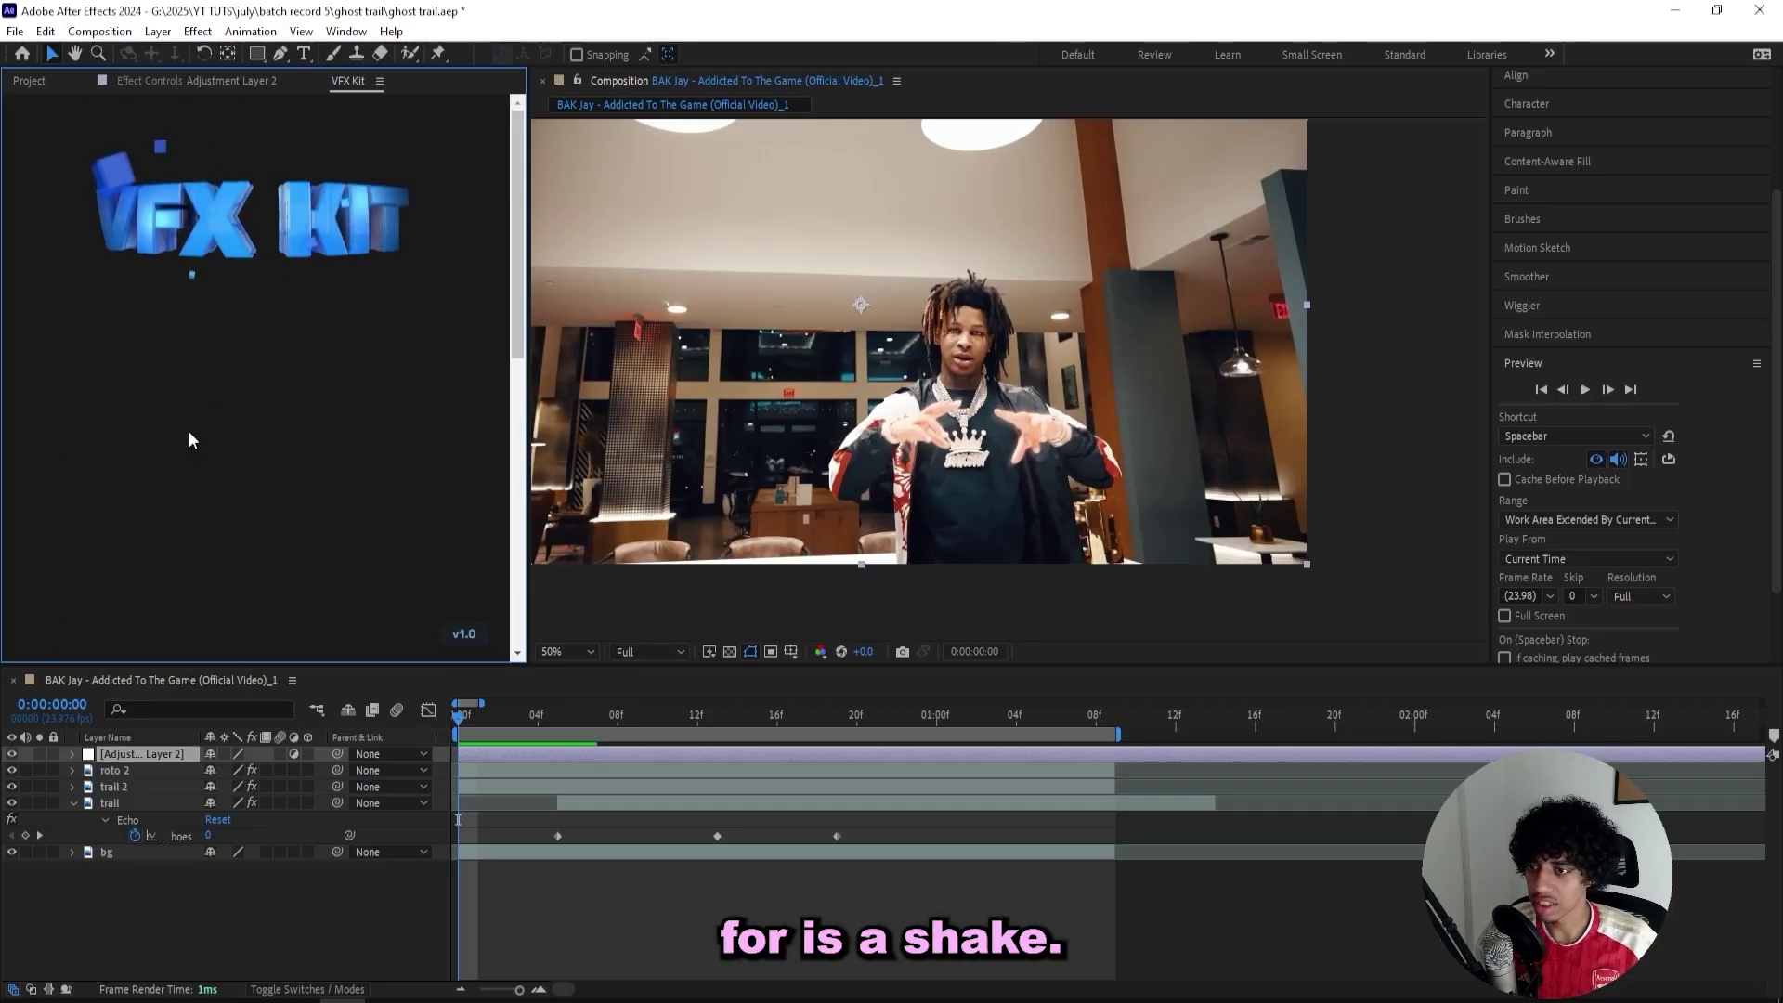
pyautogui.scroll(-6, 234, 359)
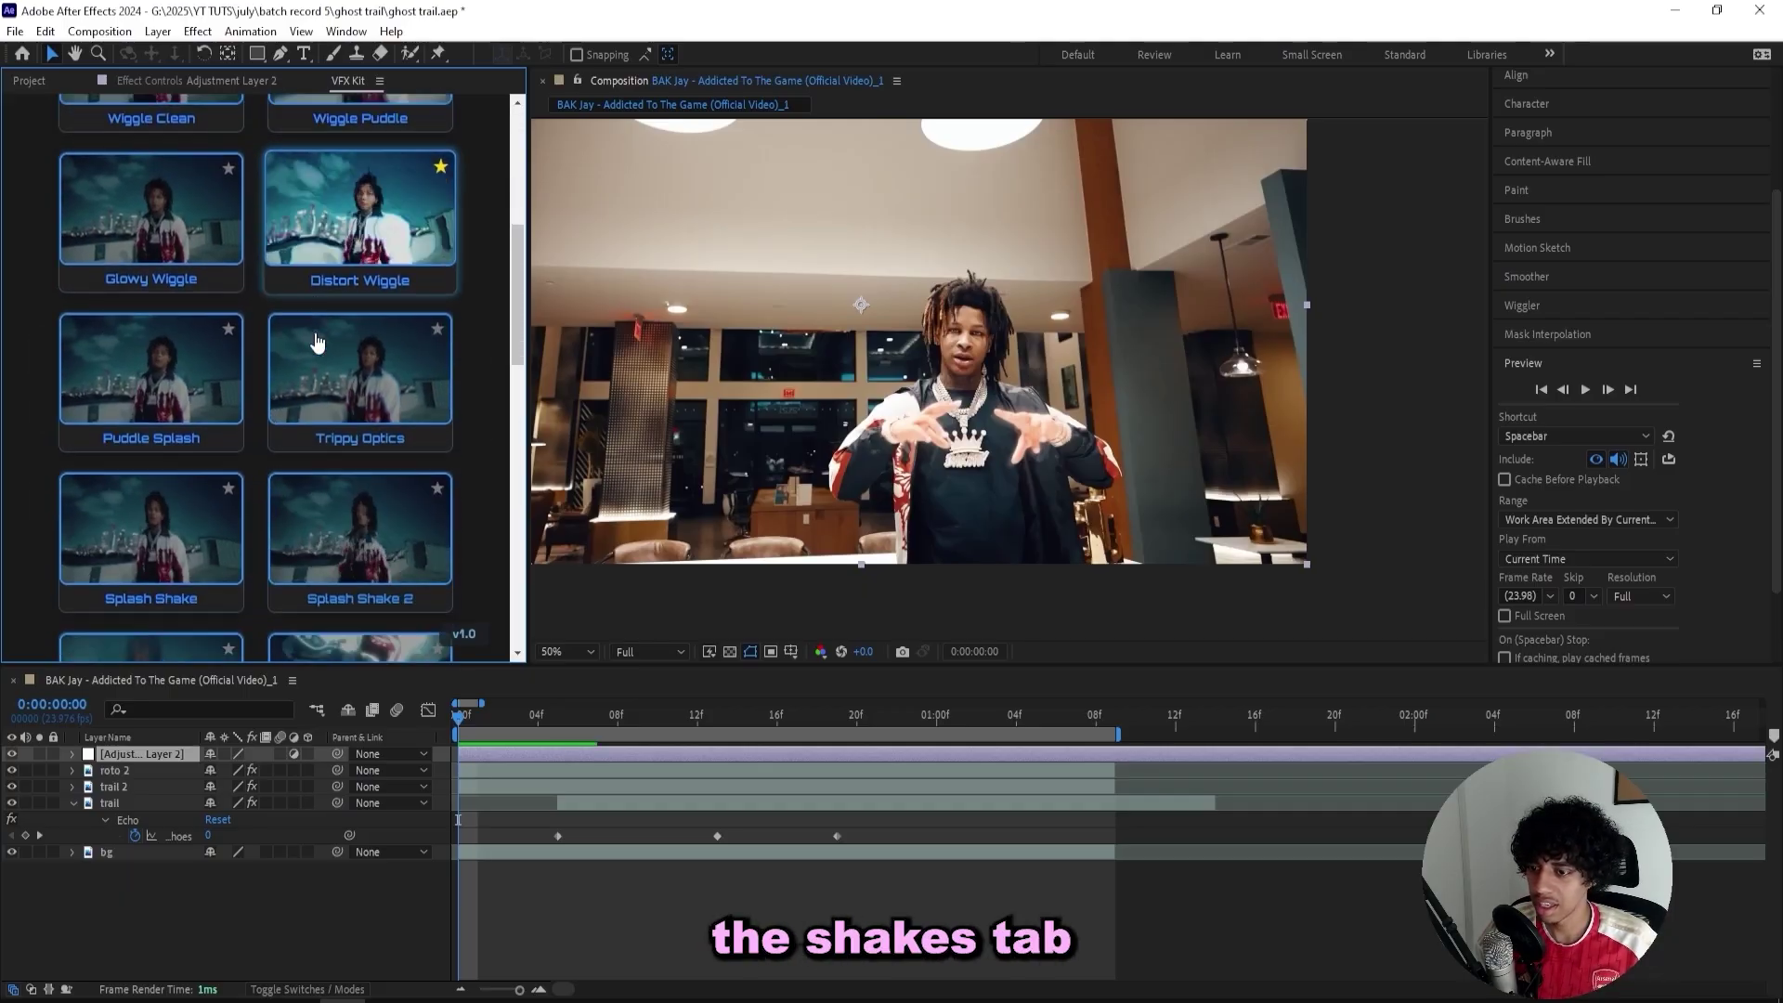
pyautogui.scroll(6, 219, 339)
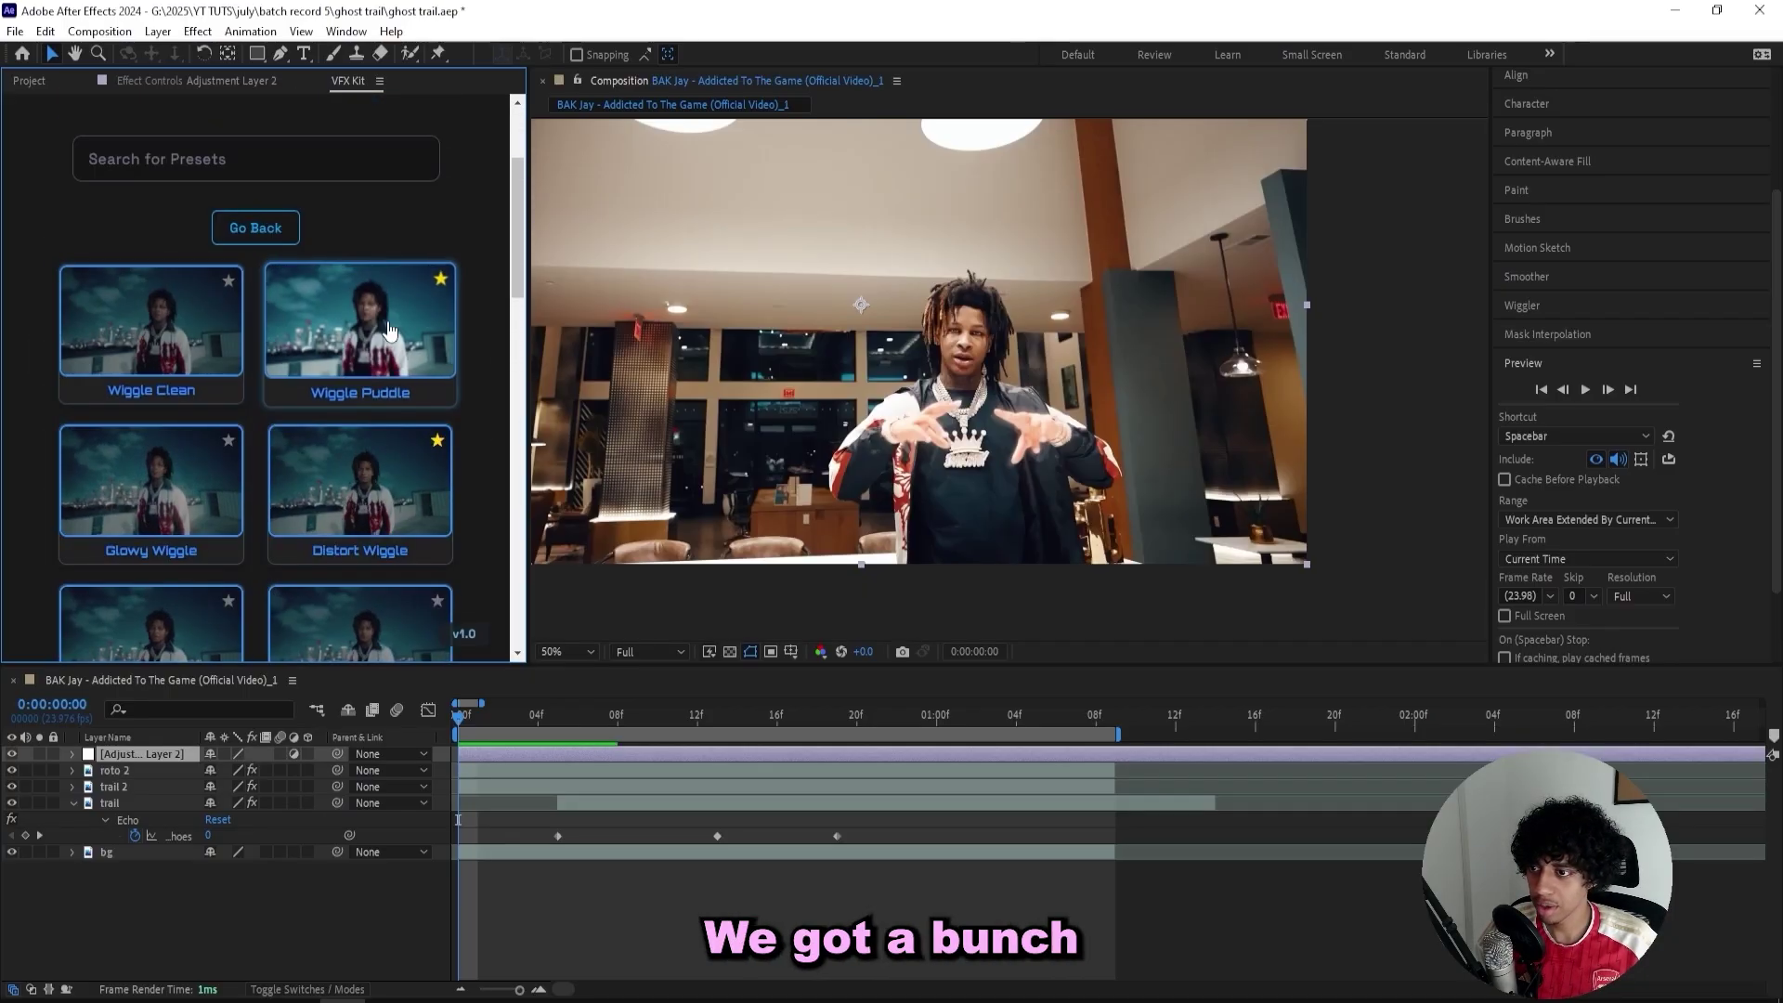
pyautogui.scroll(-10, 139, 418)
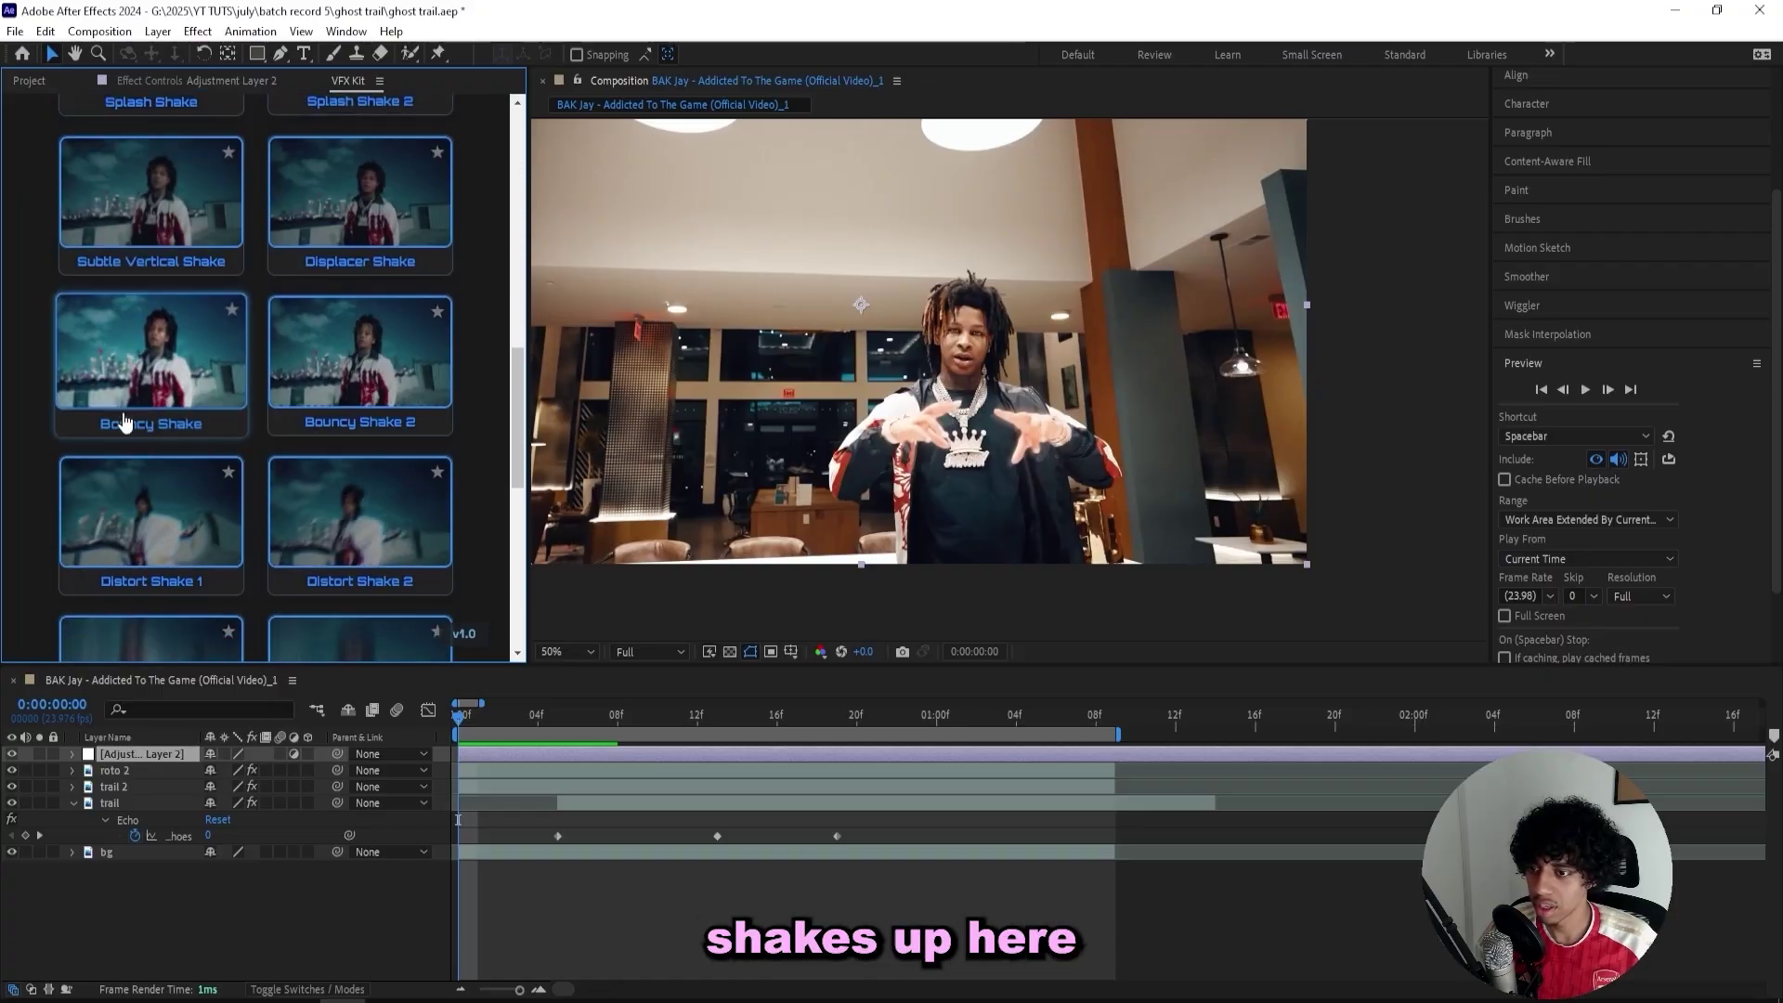
pyautogui.scroll(-5, 148, 409)
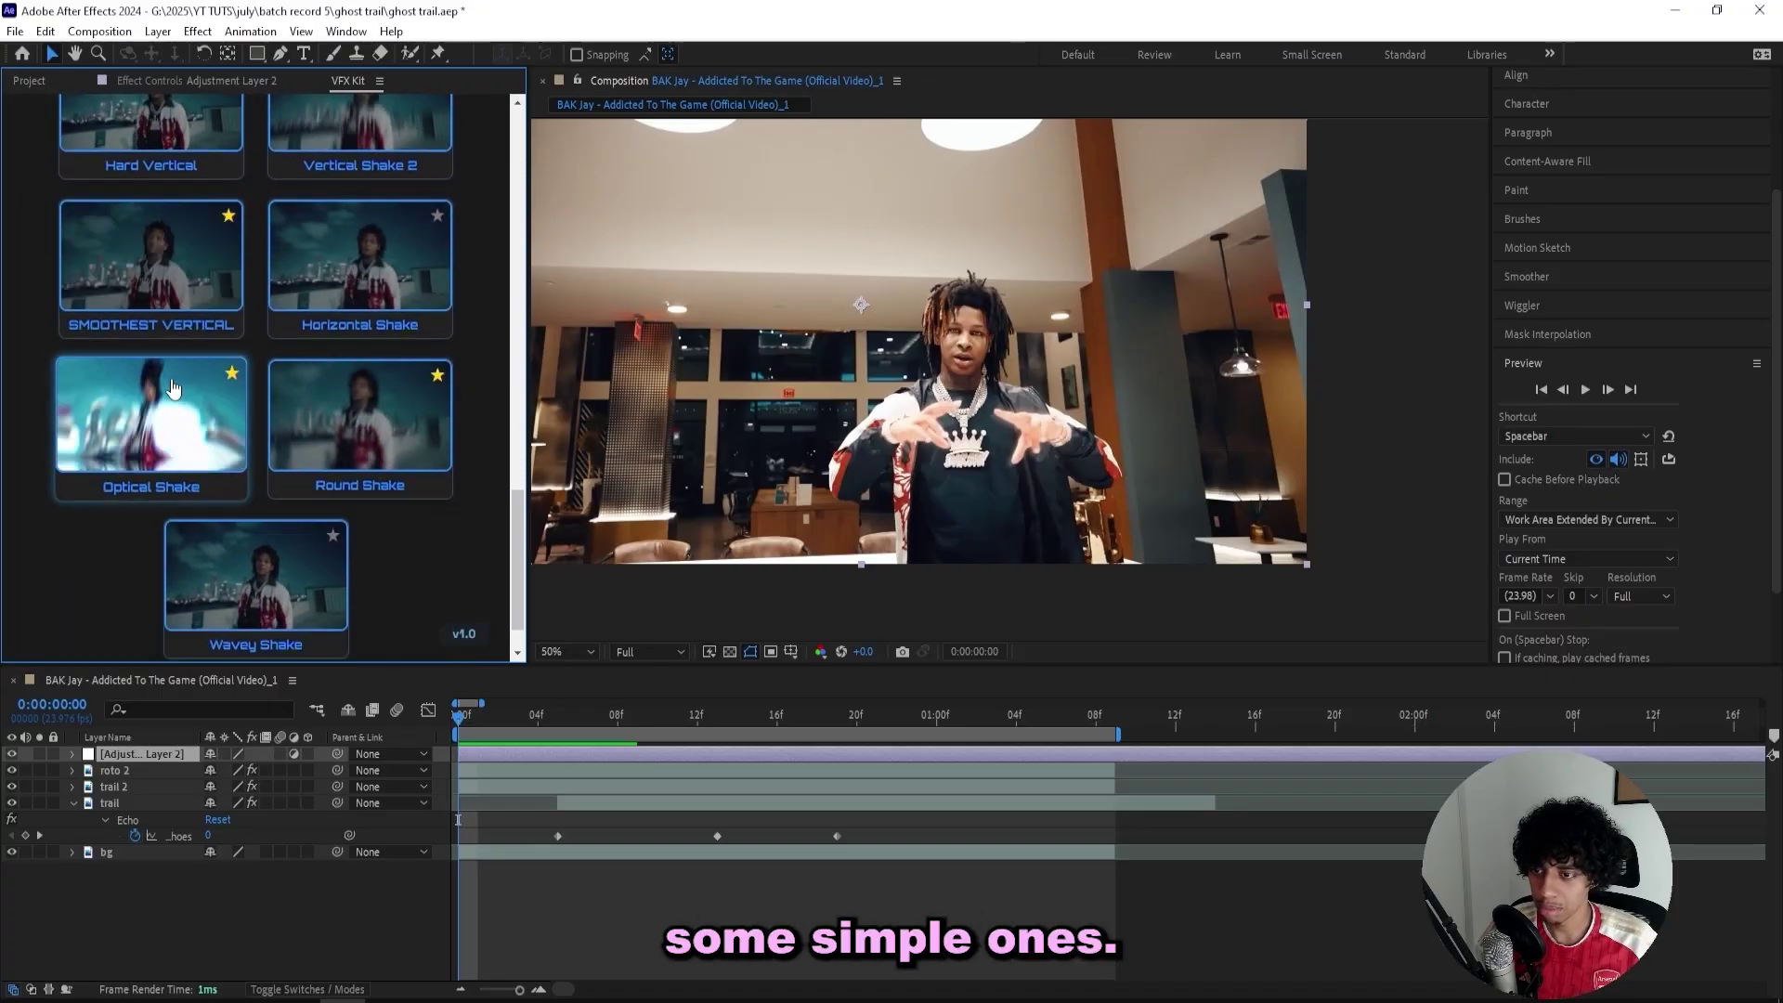
pyautogui.scroll(6, 173, 388)
pyautogui.scroll(5, 173, 388)
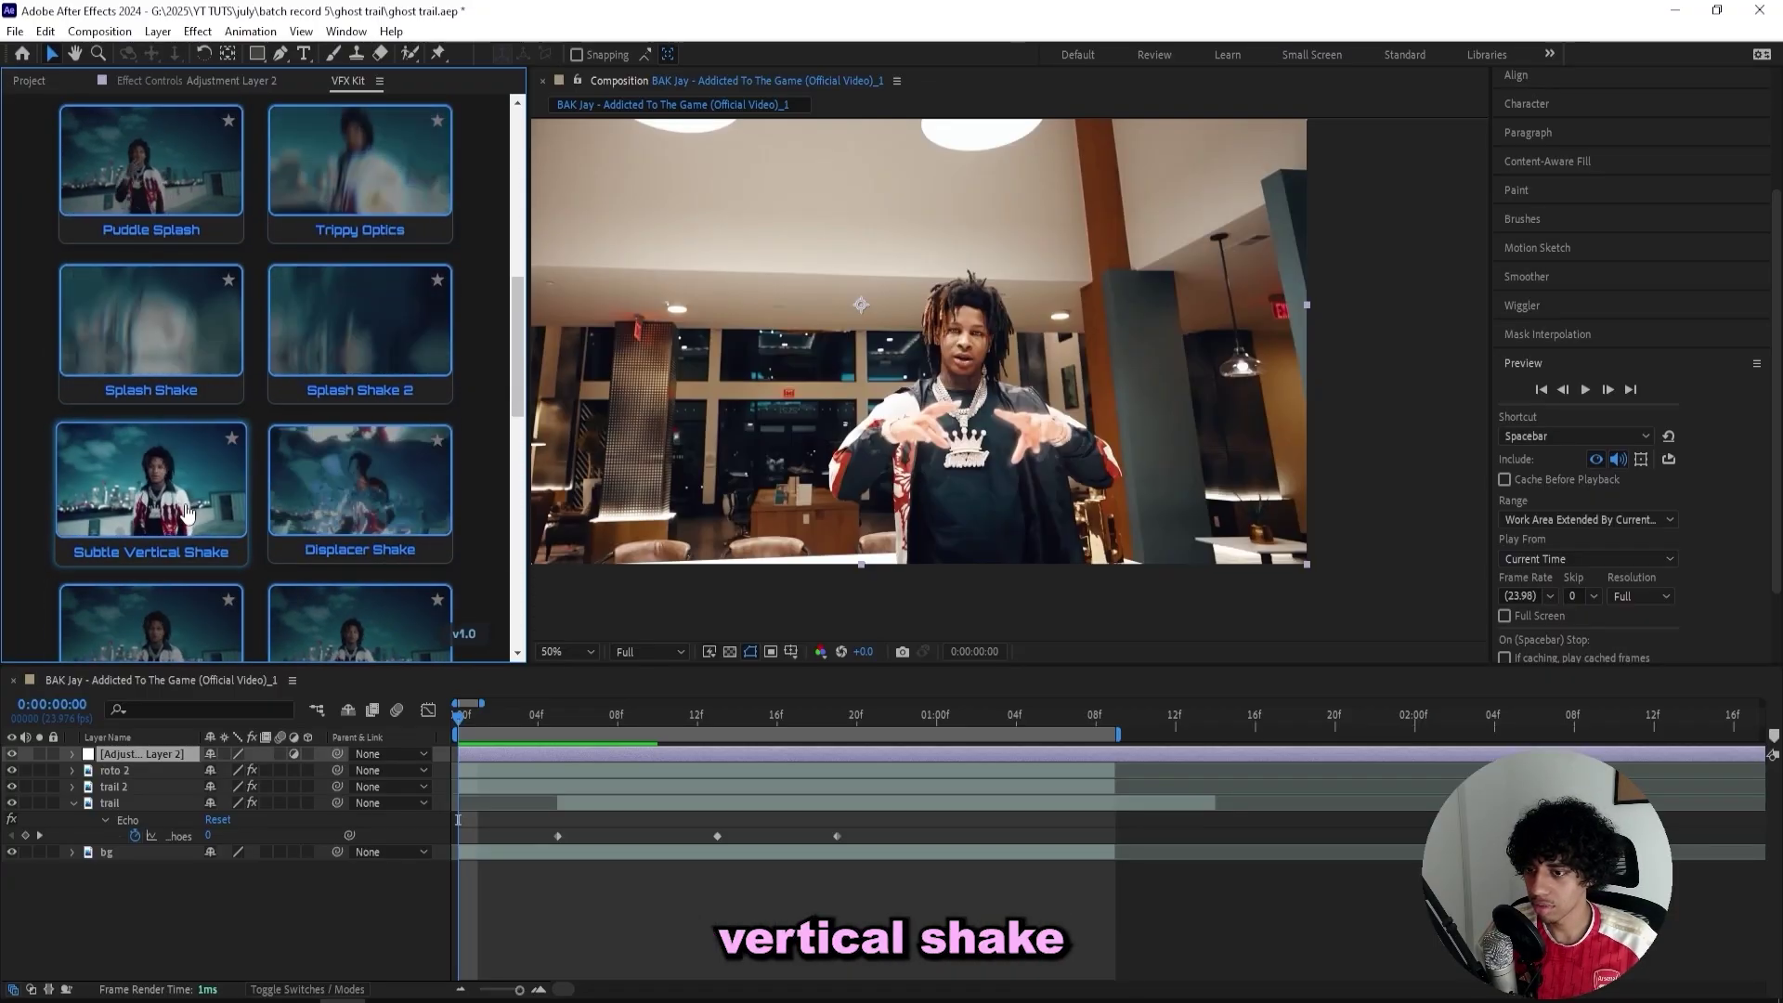
pyautogui.click(173, 482)
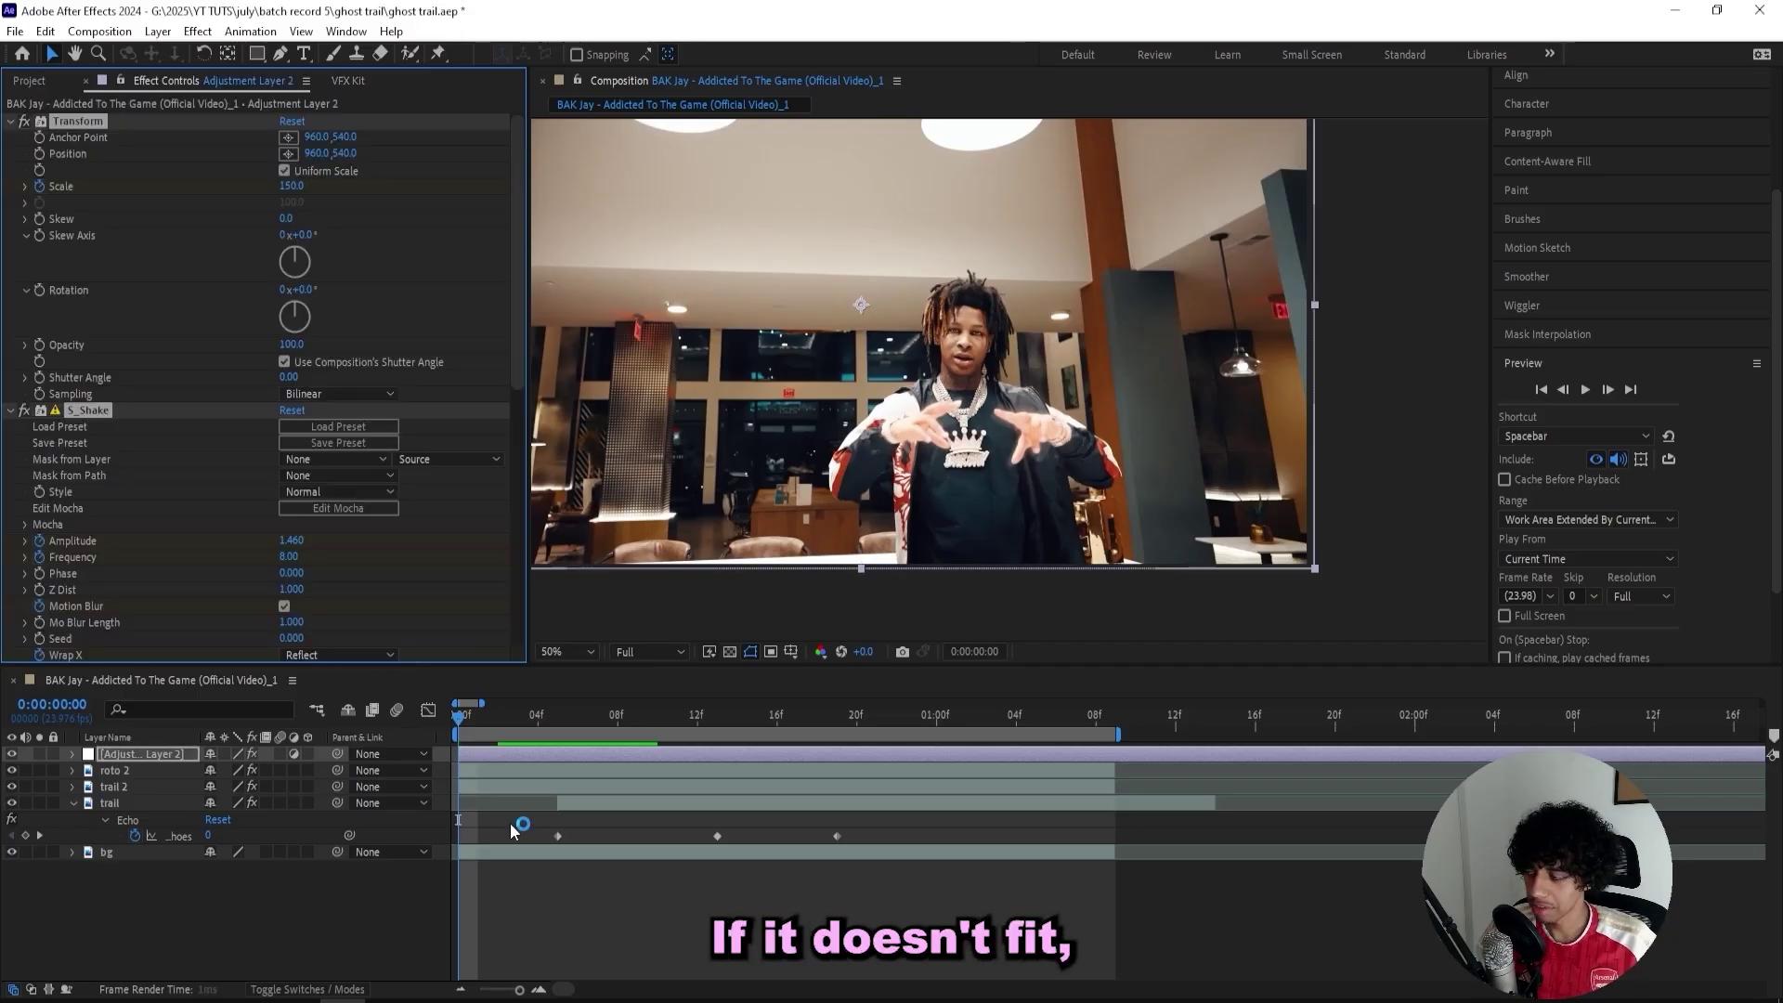
# - Raise the shake layer's Transform Scale to 235, enable motion blur for the layer and the composition, and preview
pyautogui.click(512, 821)
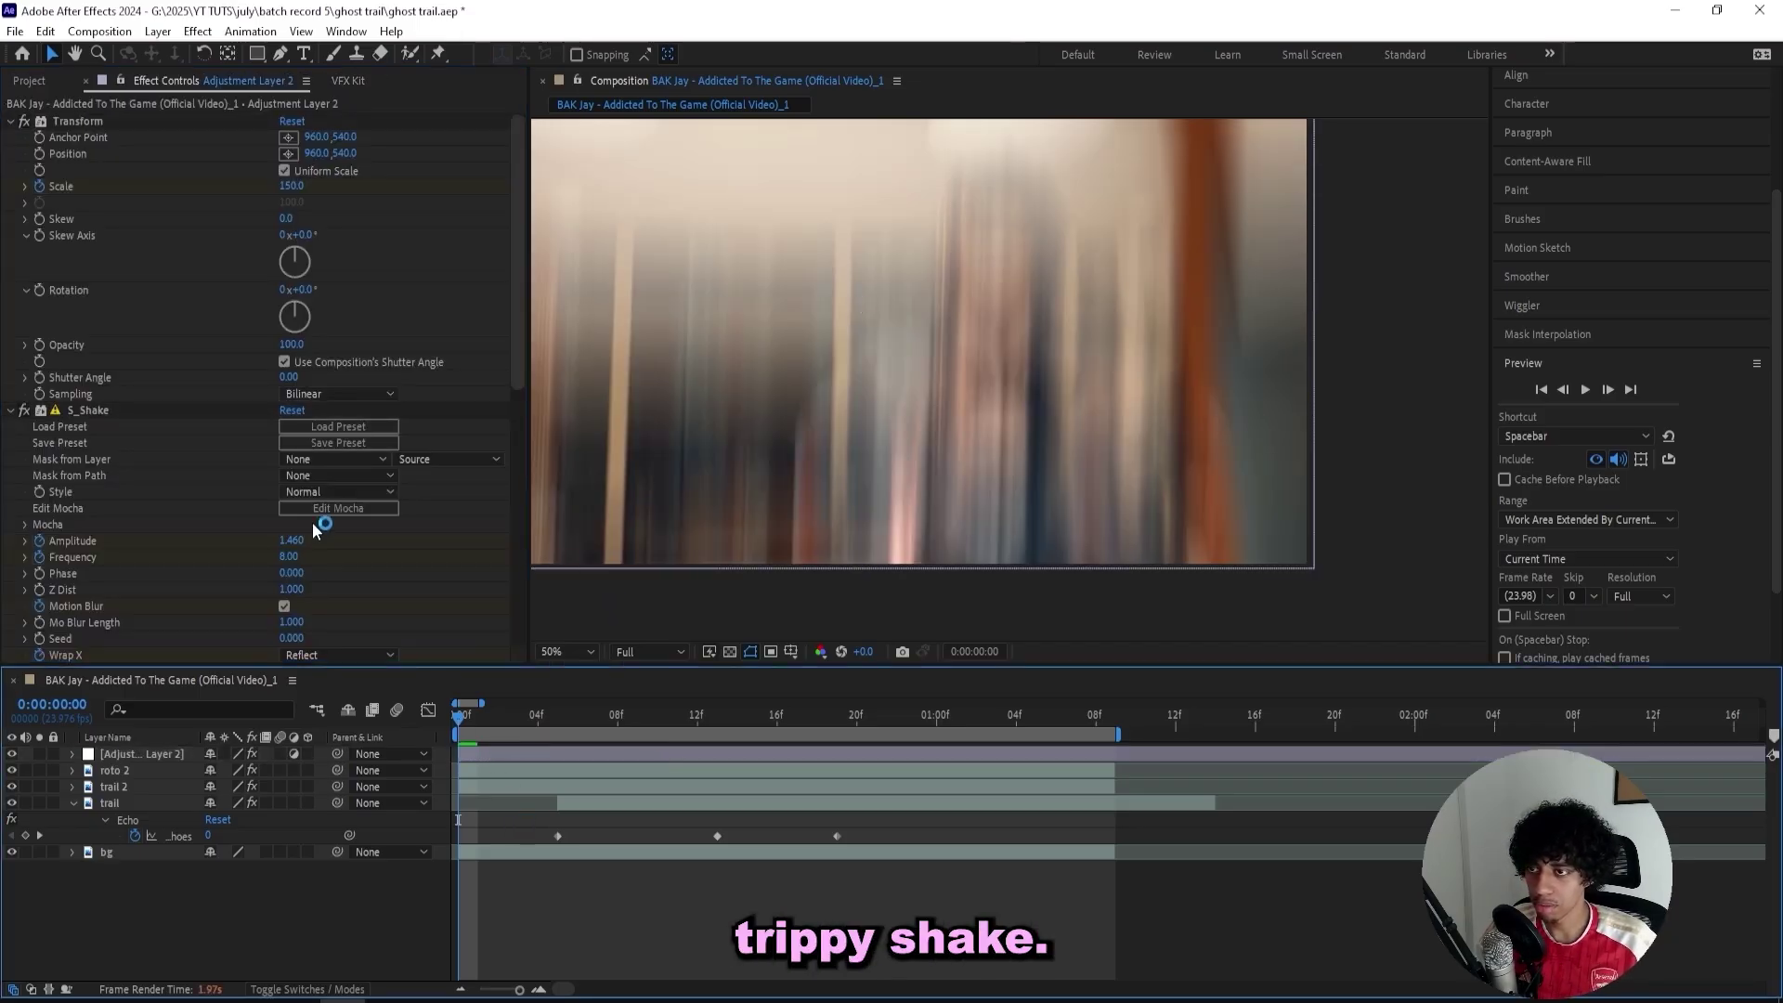
pyautogui.scroll(-1, 288, 239)
pyautogui.scroll(1, 287, 237)
pyautogui.moveTo(296, 187); pyautogui.dragTo(405, 278)
pyautogui.click(279, 753)
pyautogui.click(397, 709)
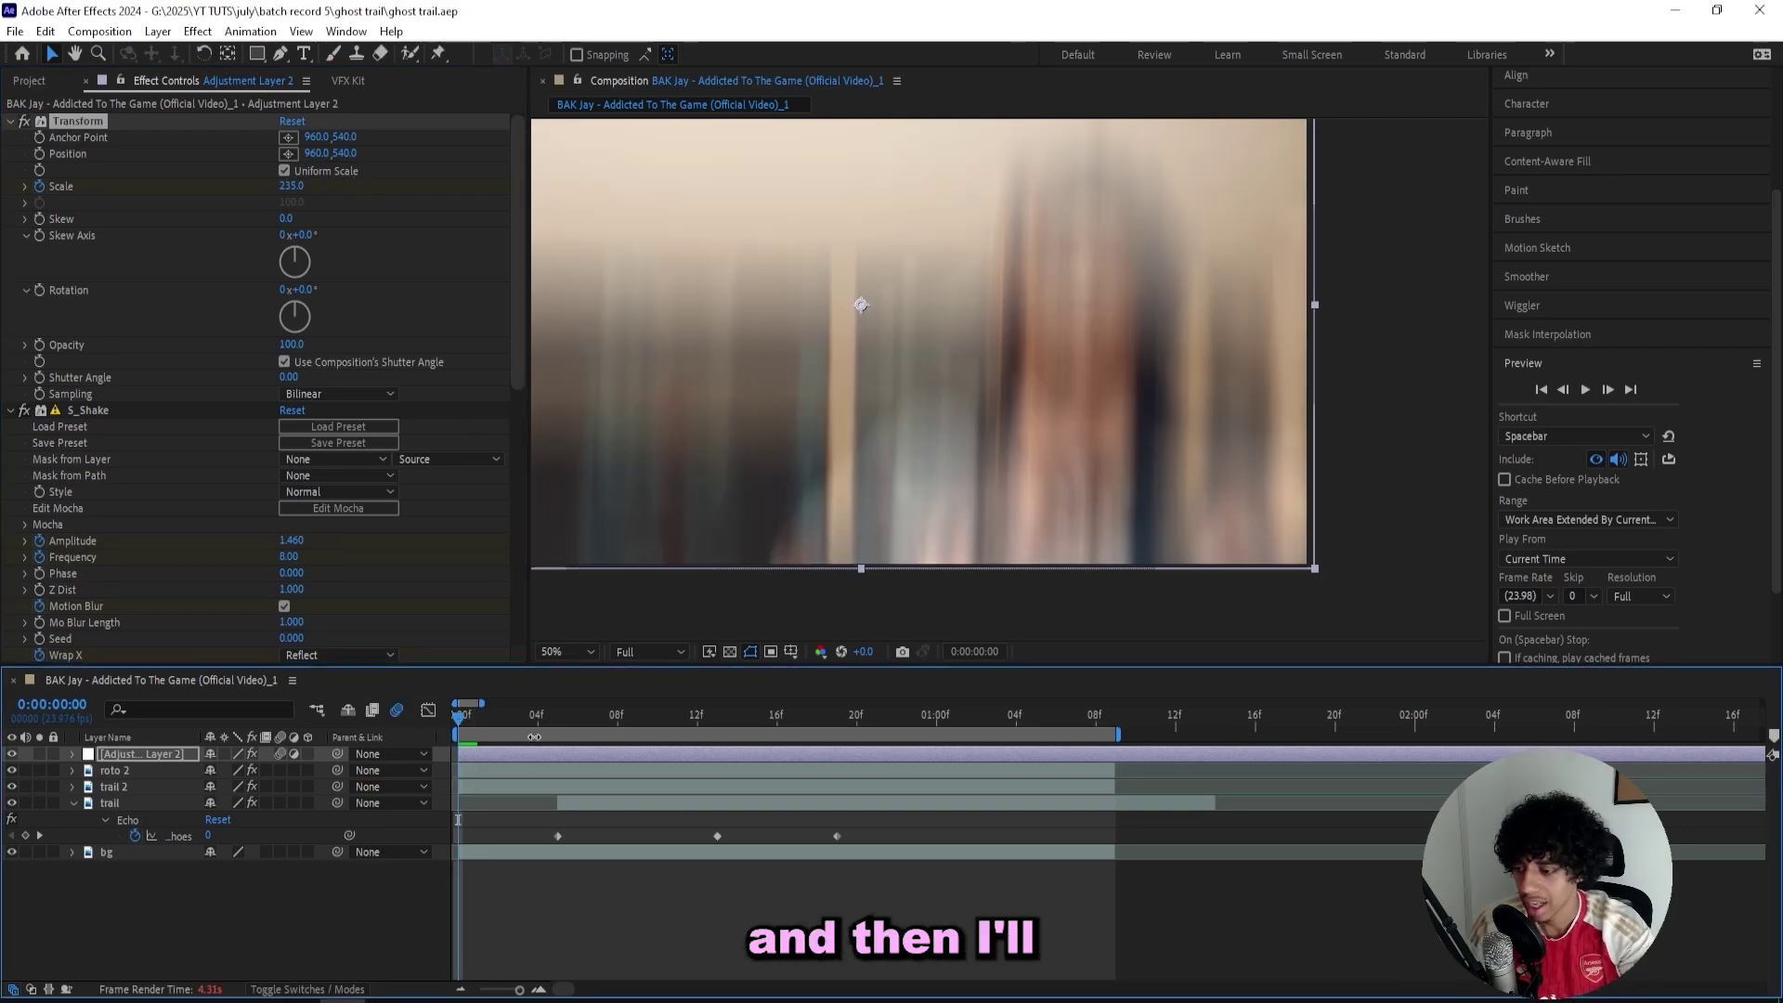
pyautogui.press('space')
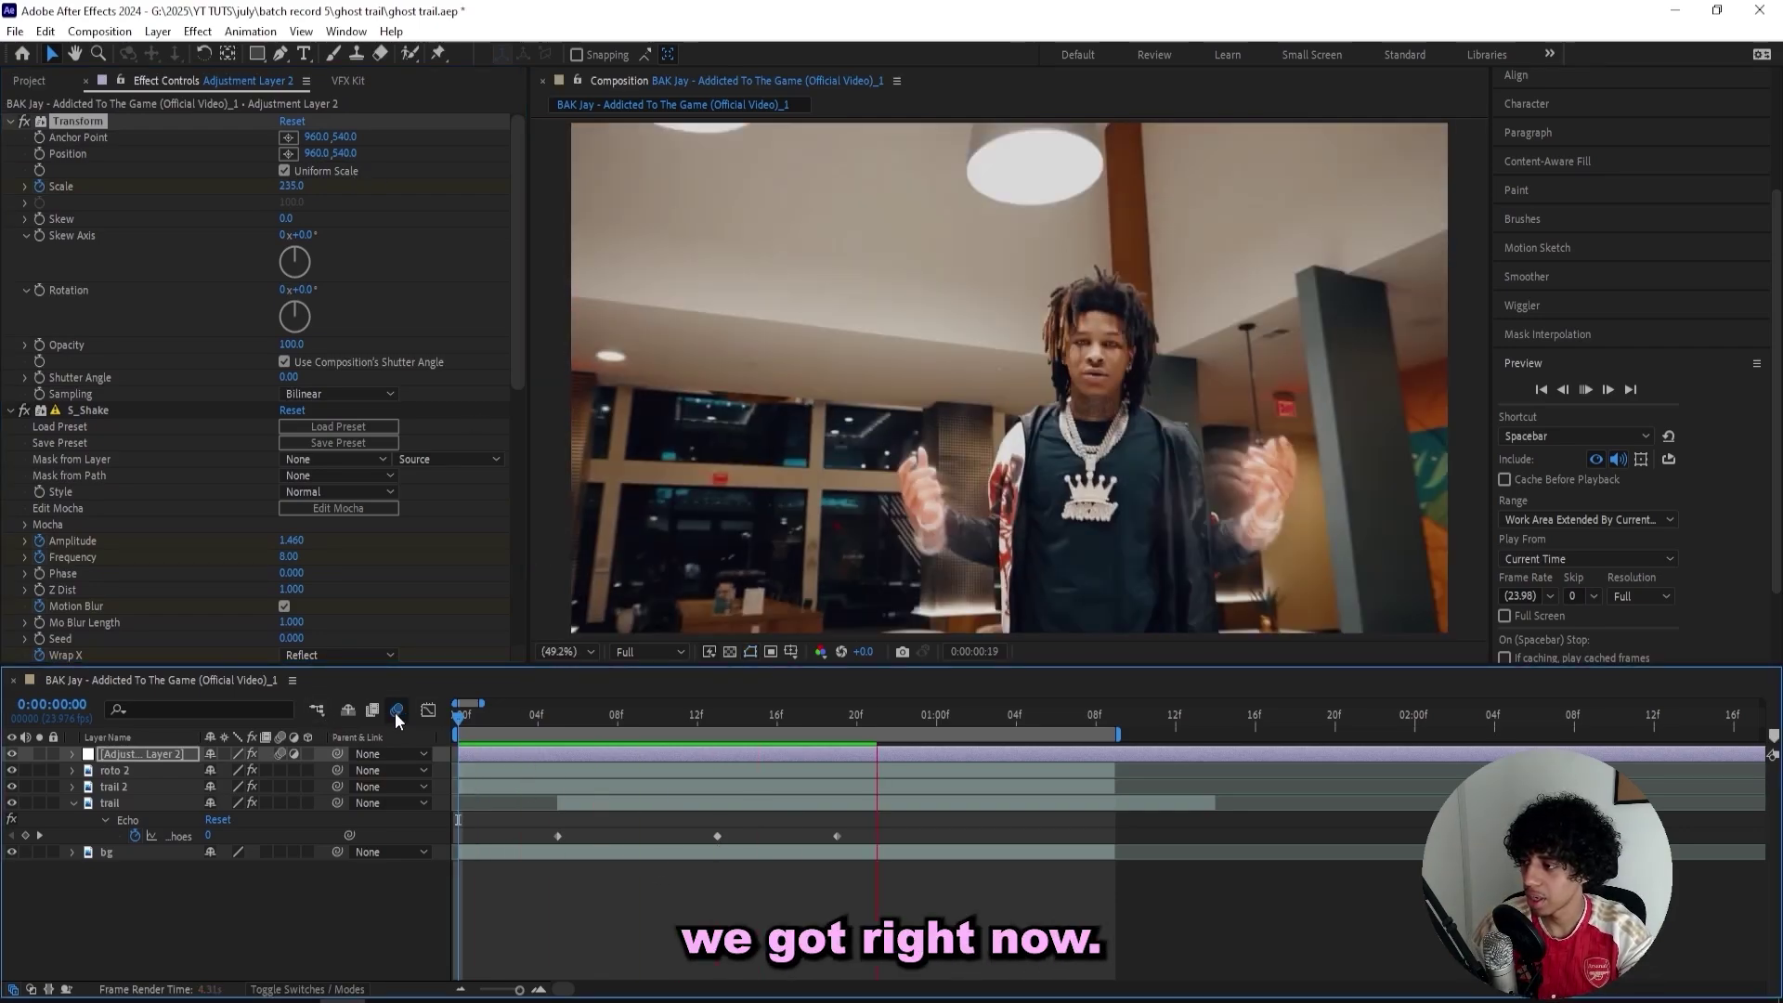
pyautogui.press('space')
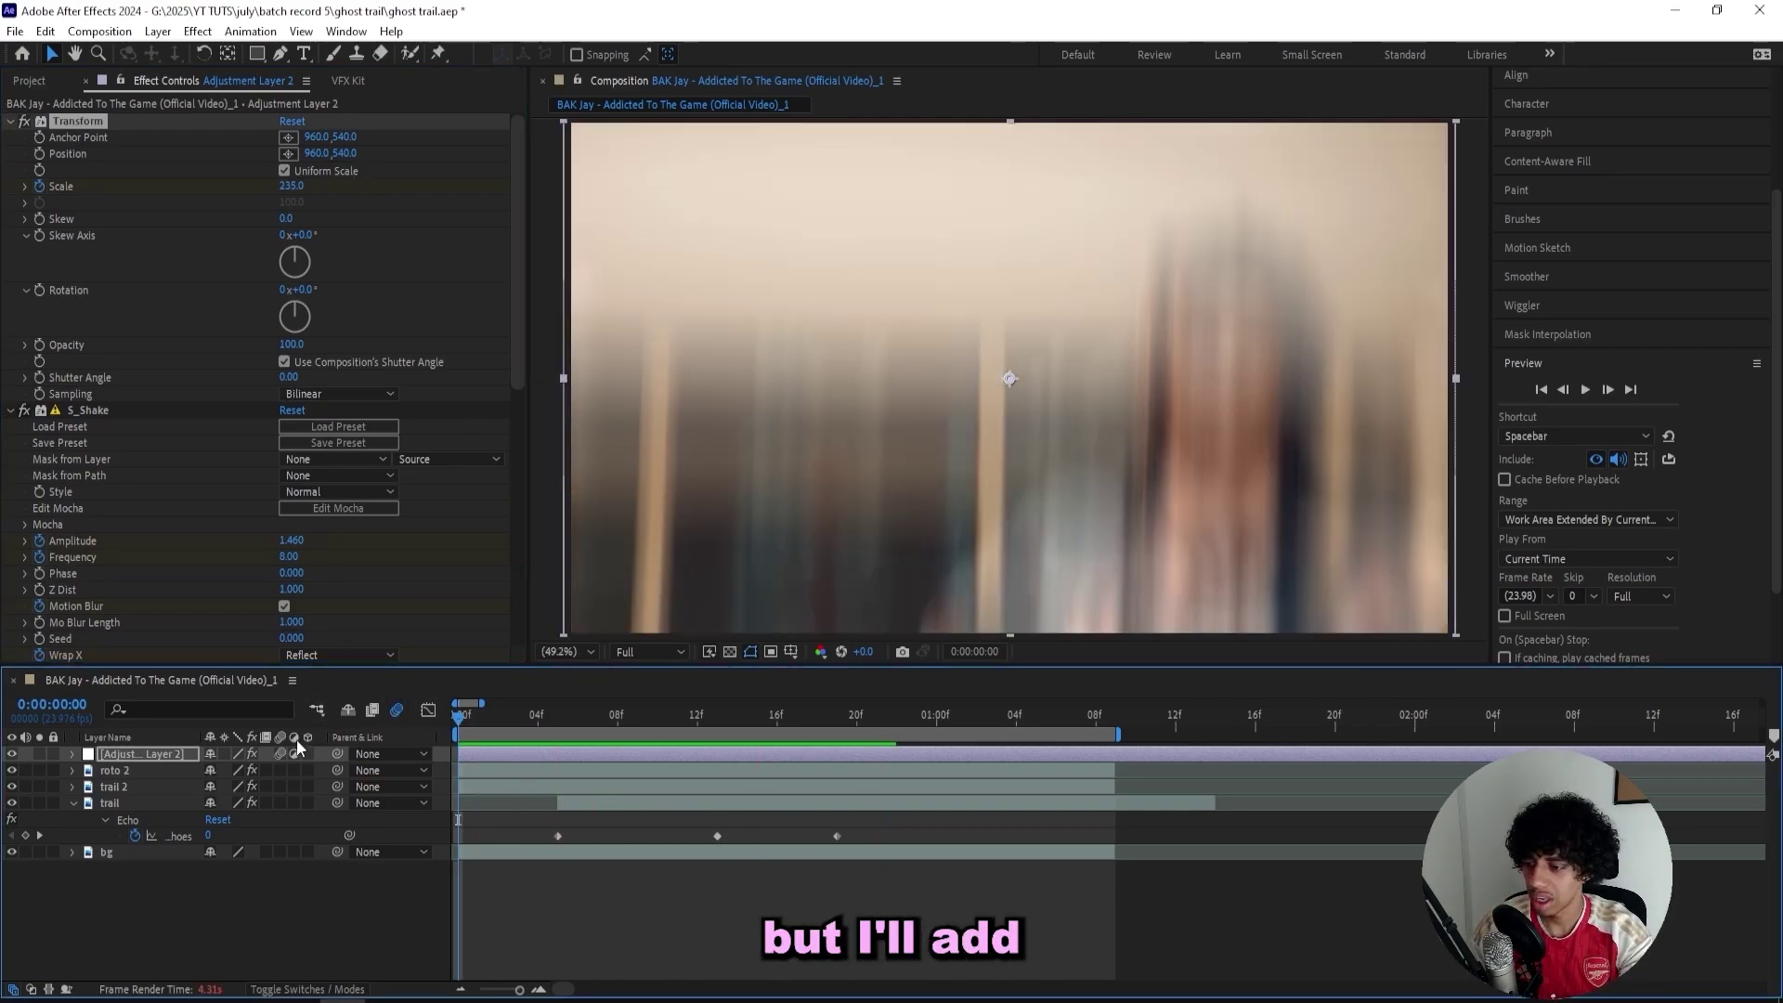
# - Hide the shake layer and try the Distort Wiggle preset with motion blur on a new adjustment layer
pyautogui.click(11, 754)
pyautogui.hotkey('ctrl', 'alt', 'y')
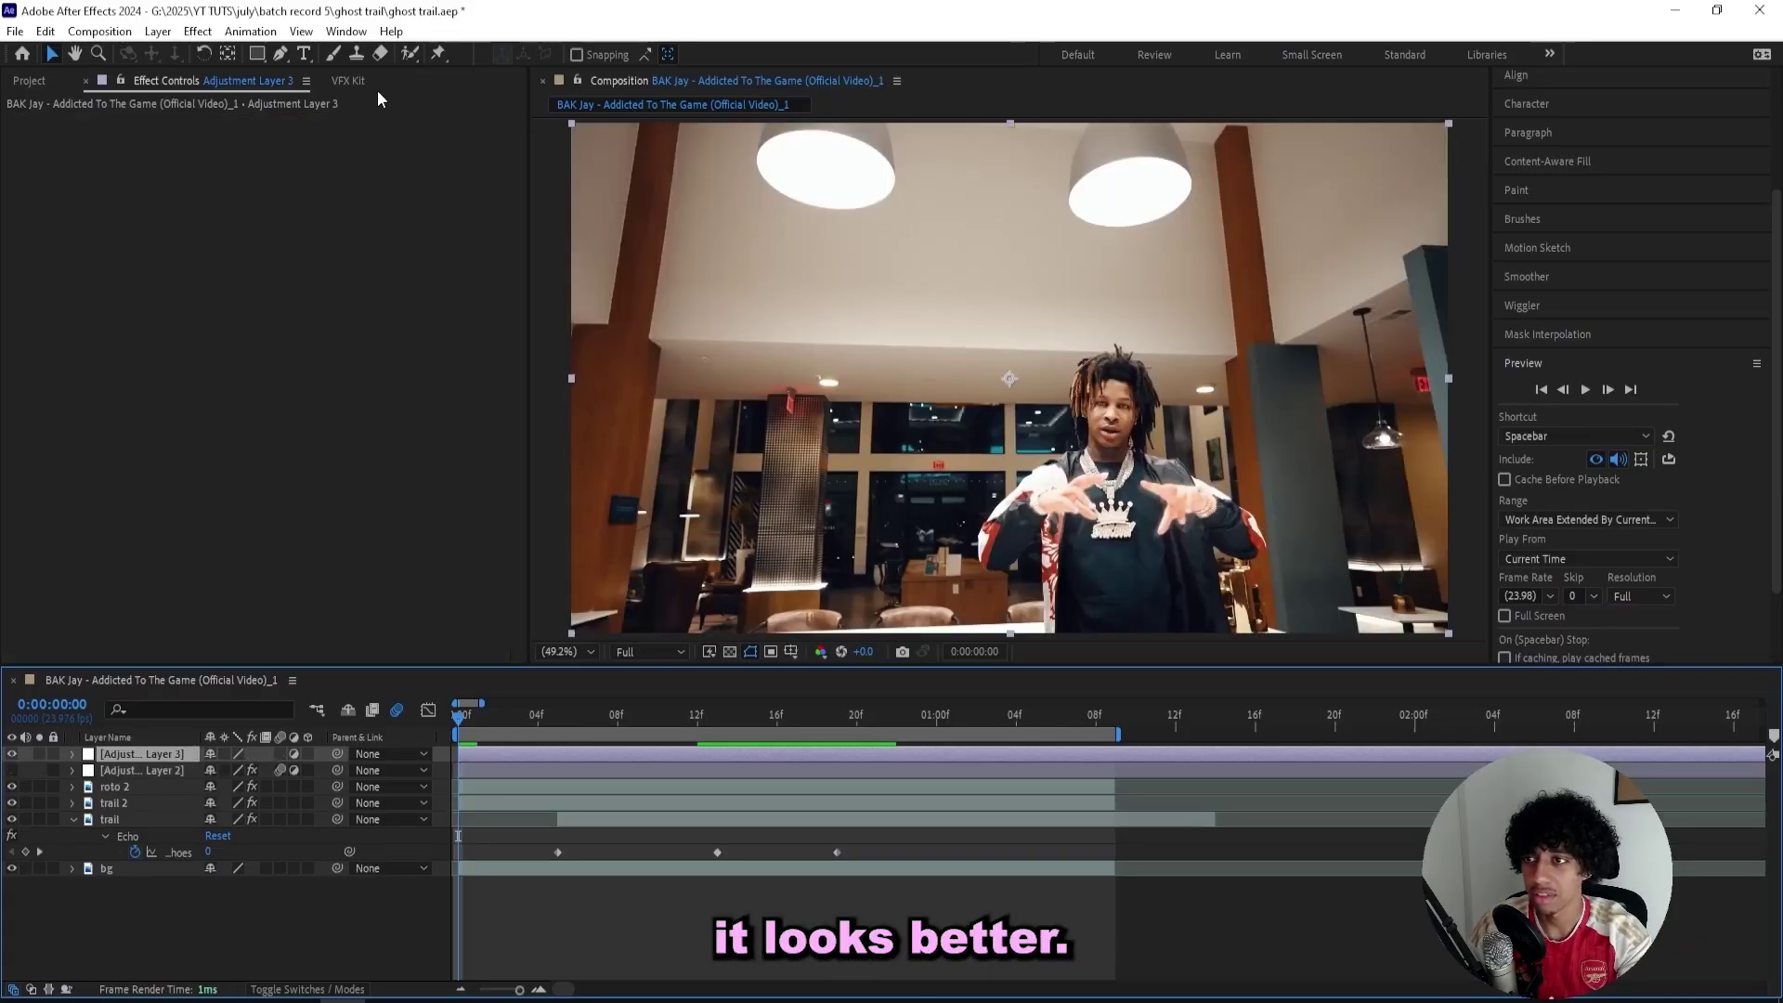
pyautogui.click(351, 81)
pyautogui.scroll(6, 411, 355)
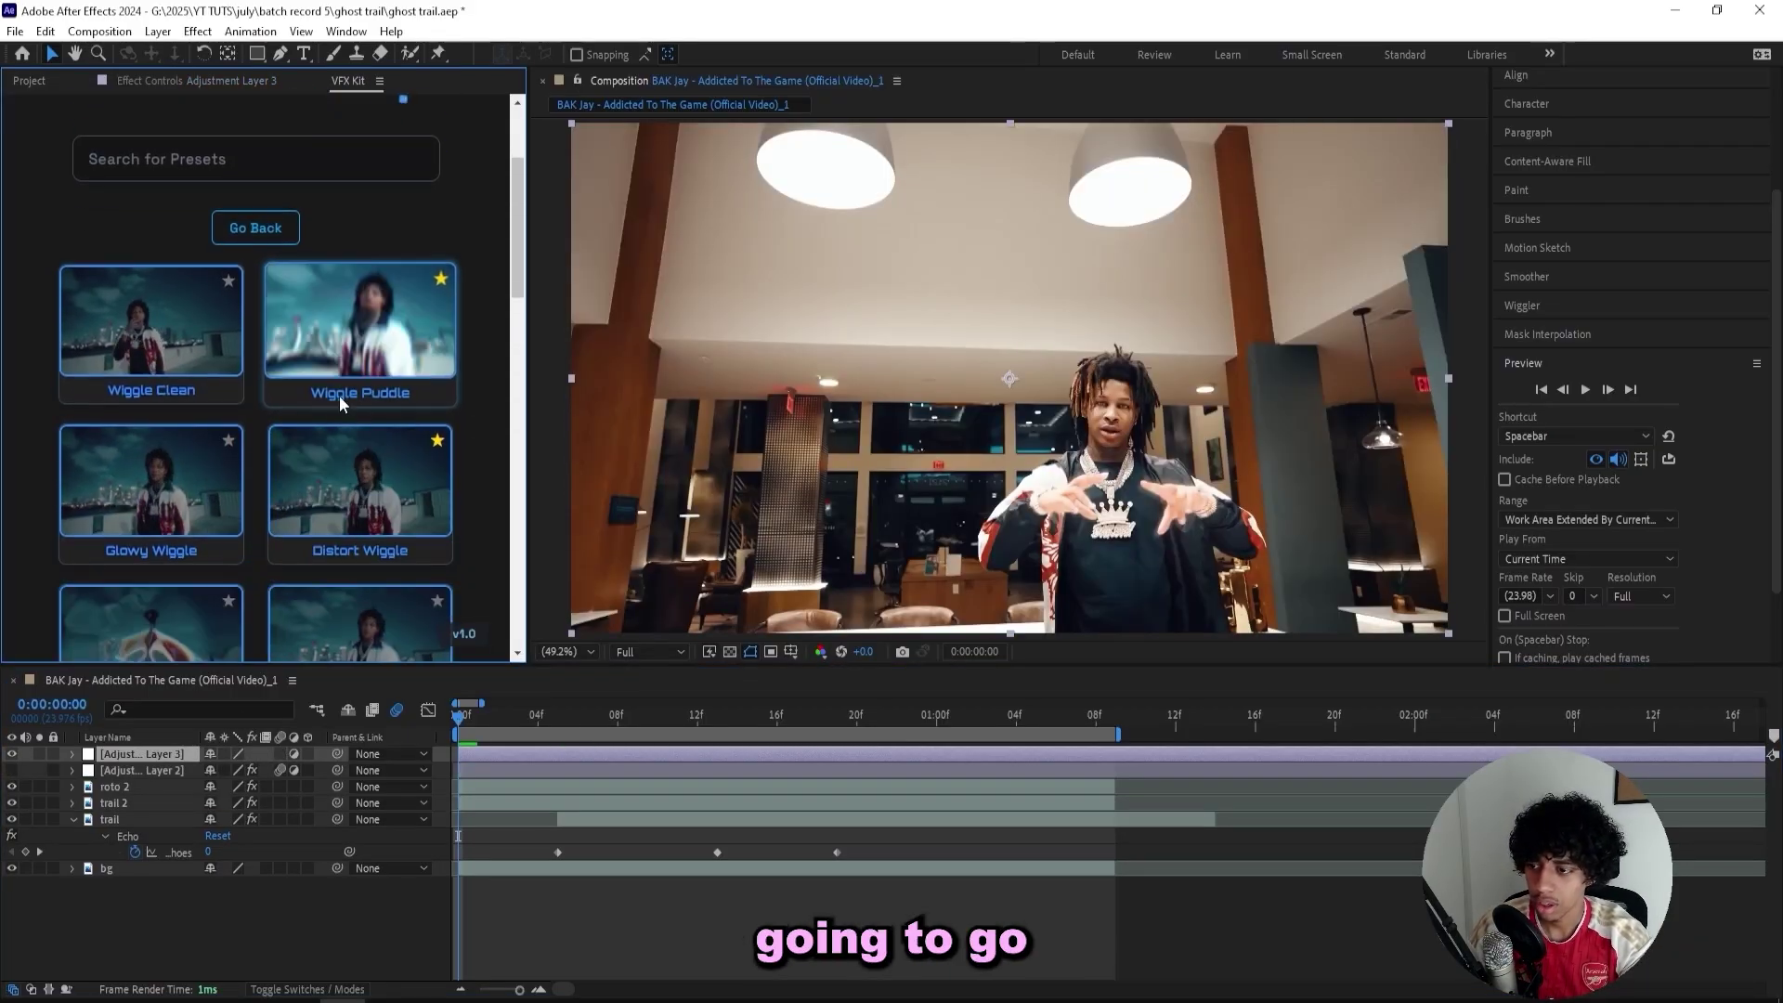
pyautogui.click(411, 502)
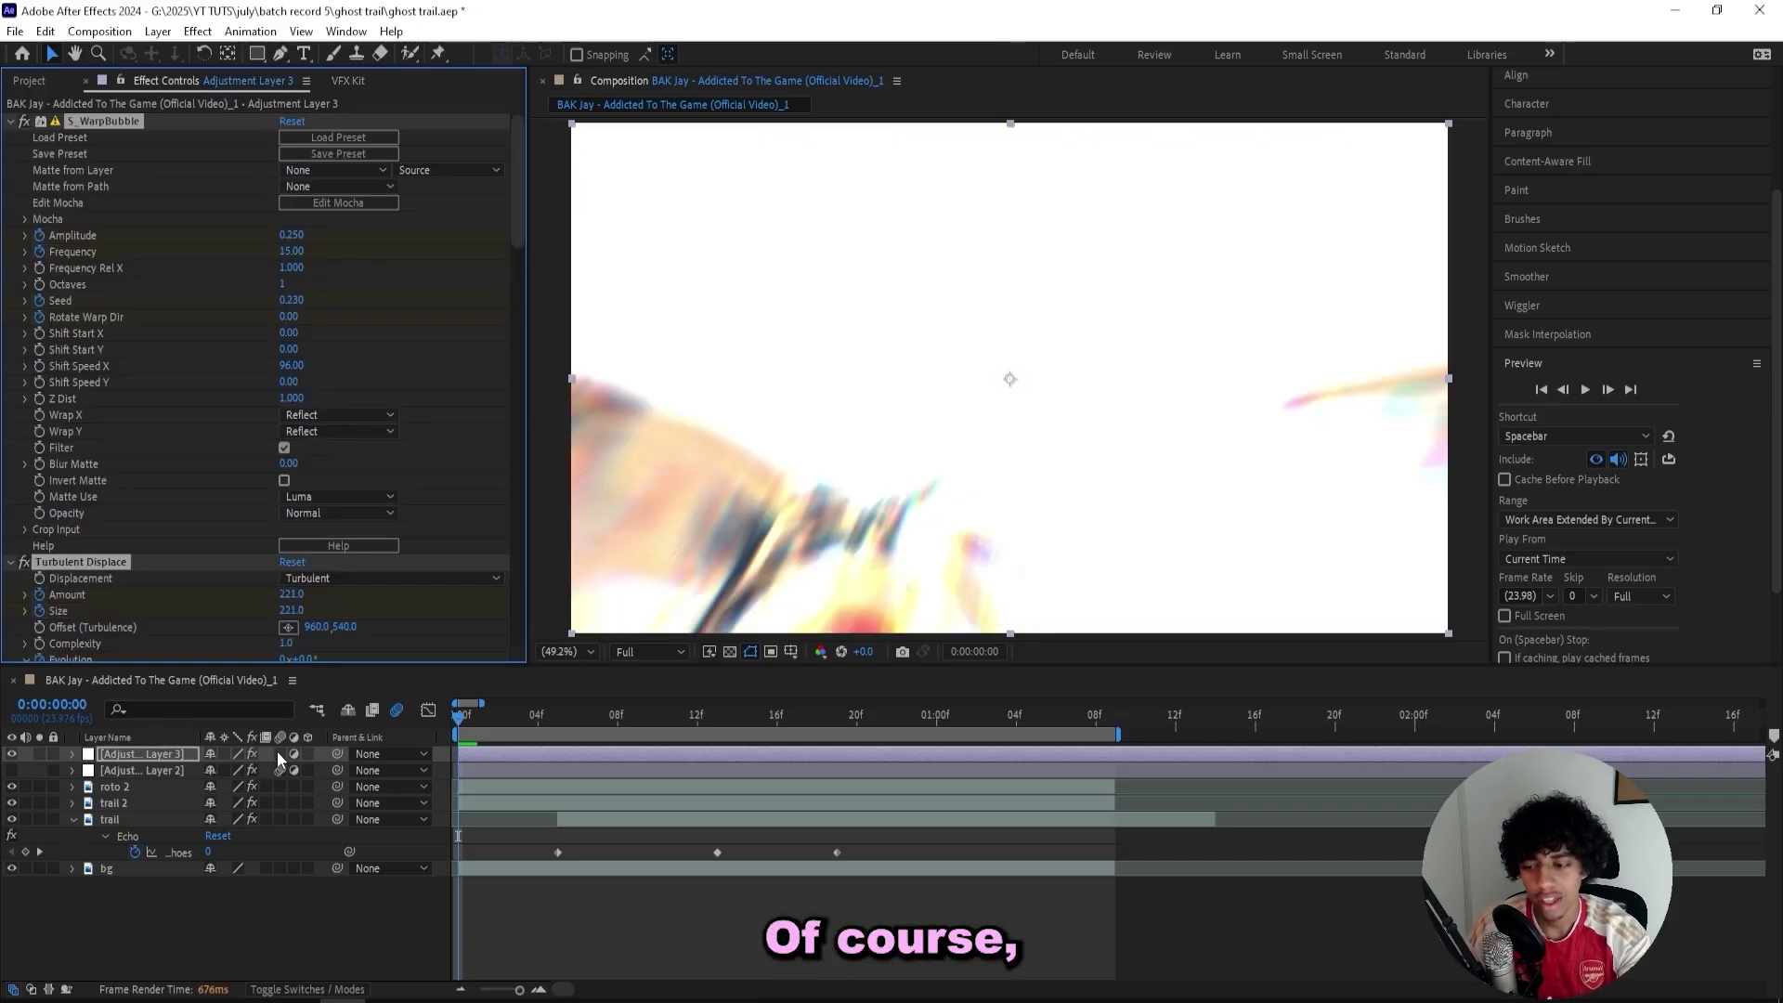
pyautogui.click(277, 754)
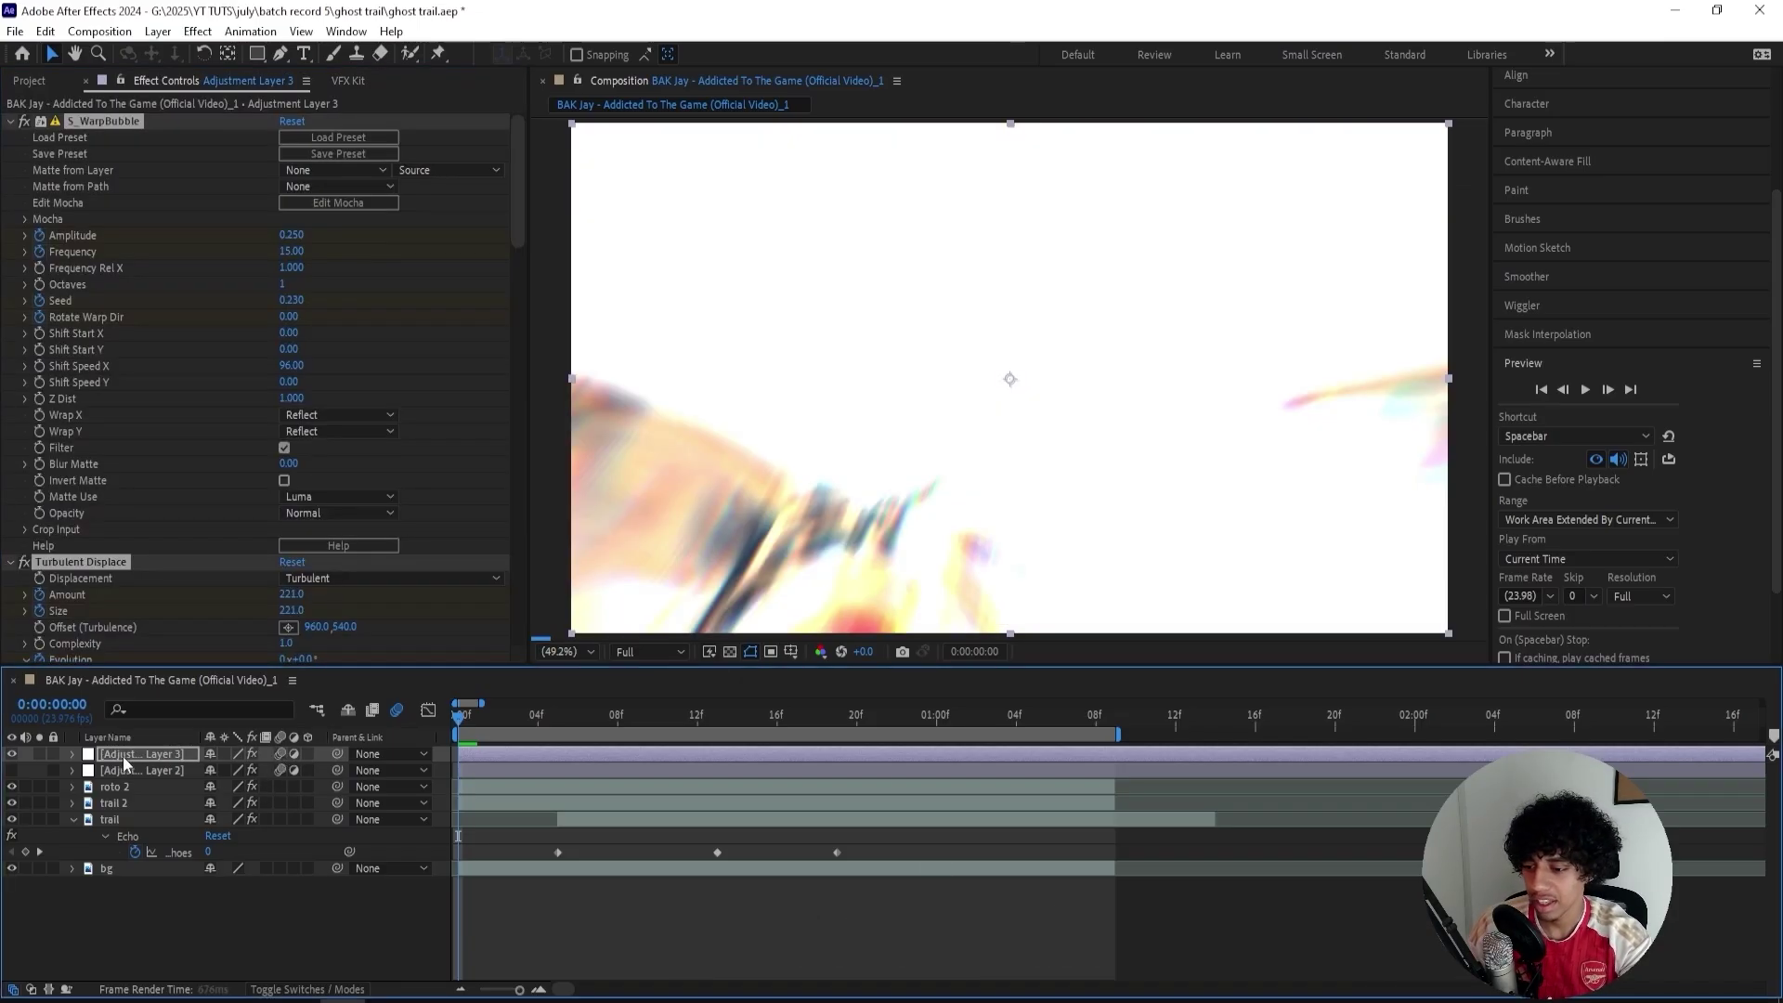
# - Preview the Distort Wiggle effect, delete its adjustment layer, and show the vertical shake layer again
pyautogui.press('space')
pyautogui.press('space')
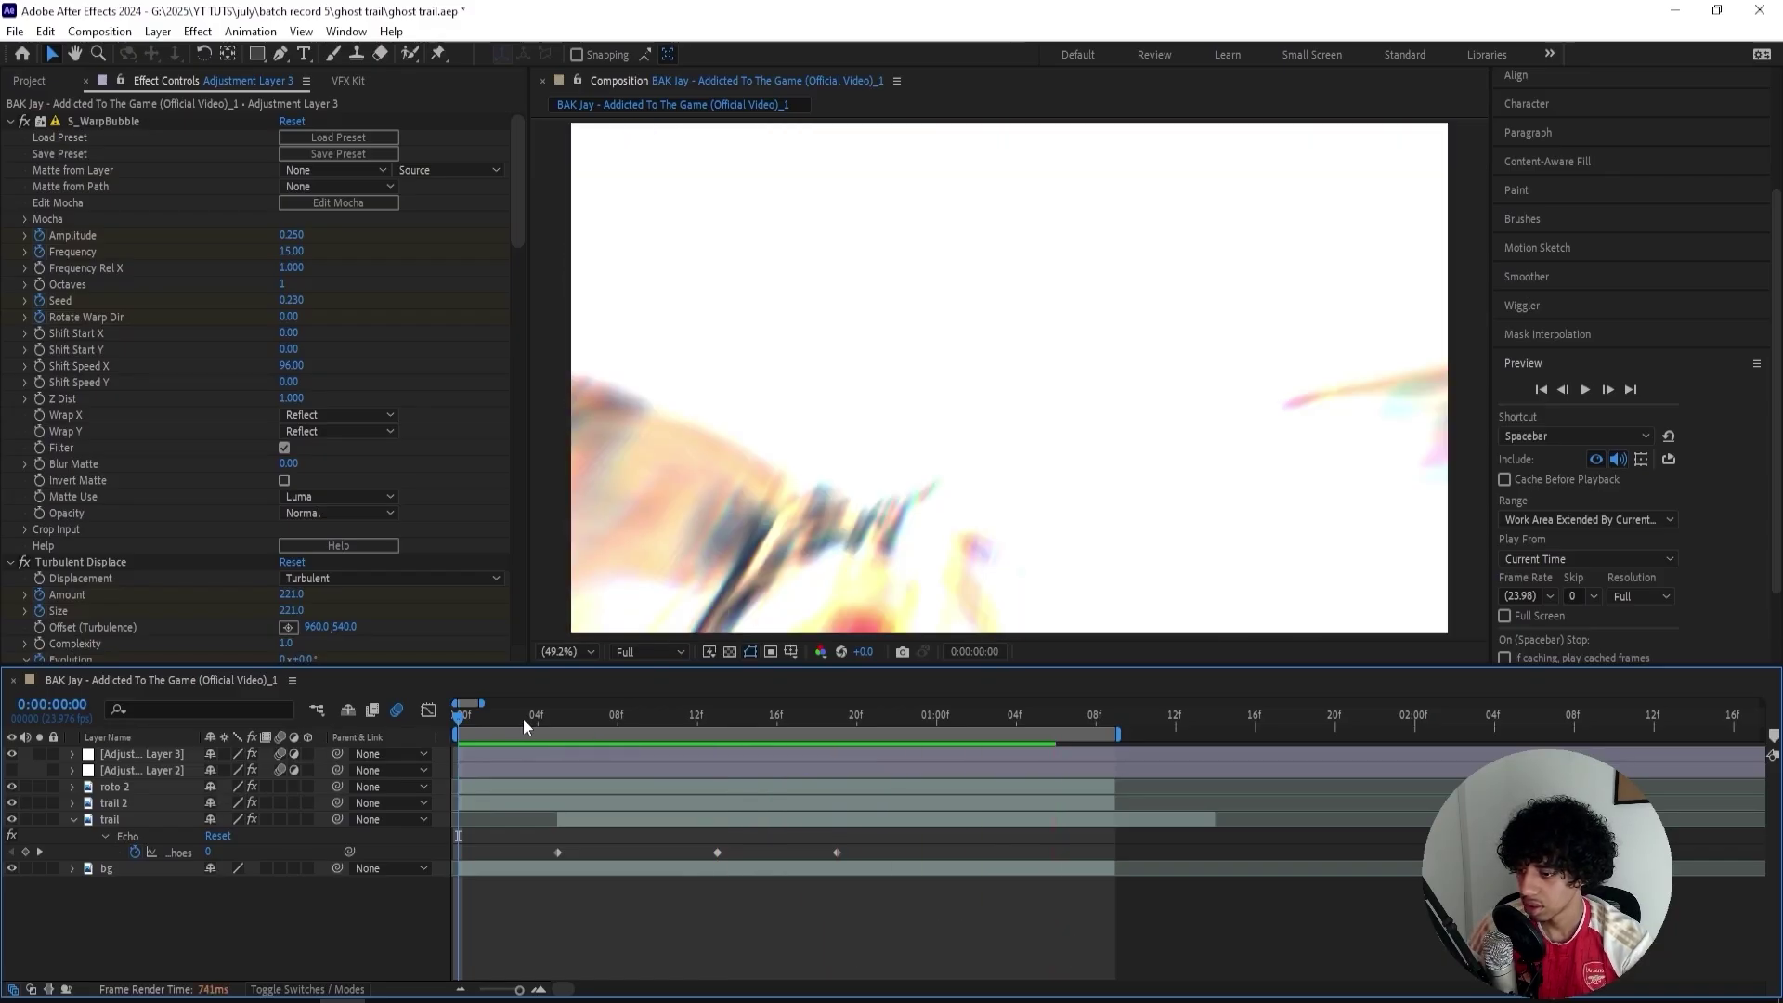
pyautogui.press('Delete')
pyautogui.click(11, 753)
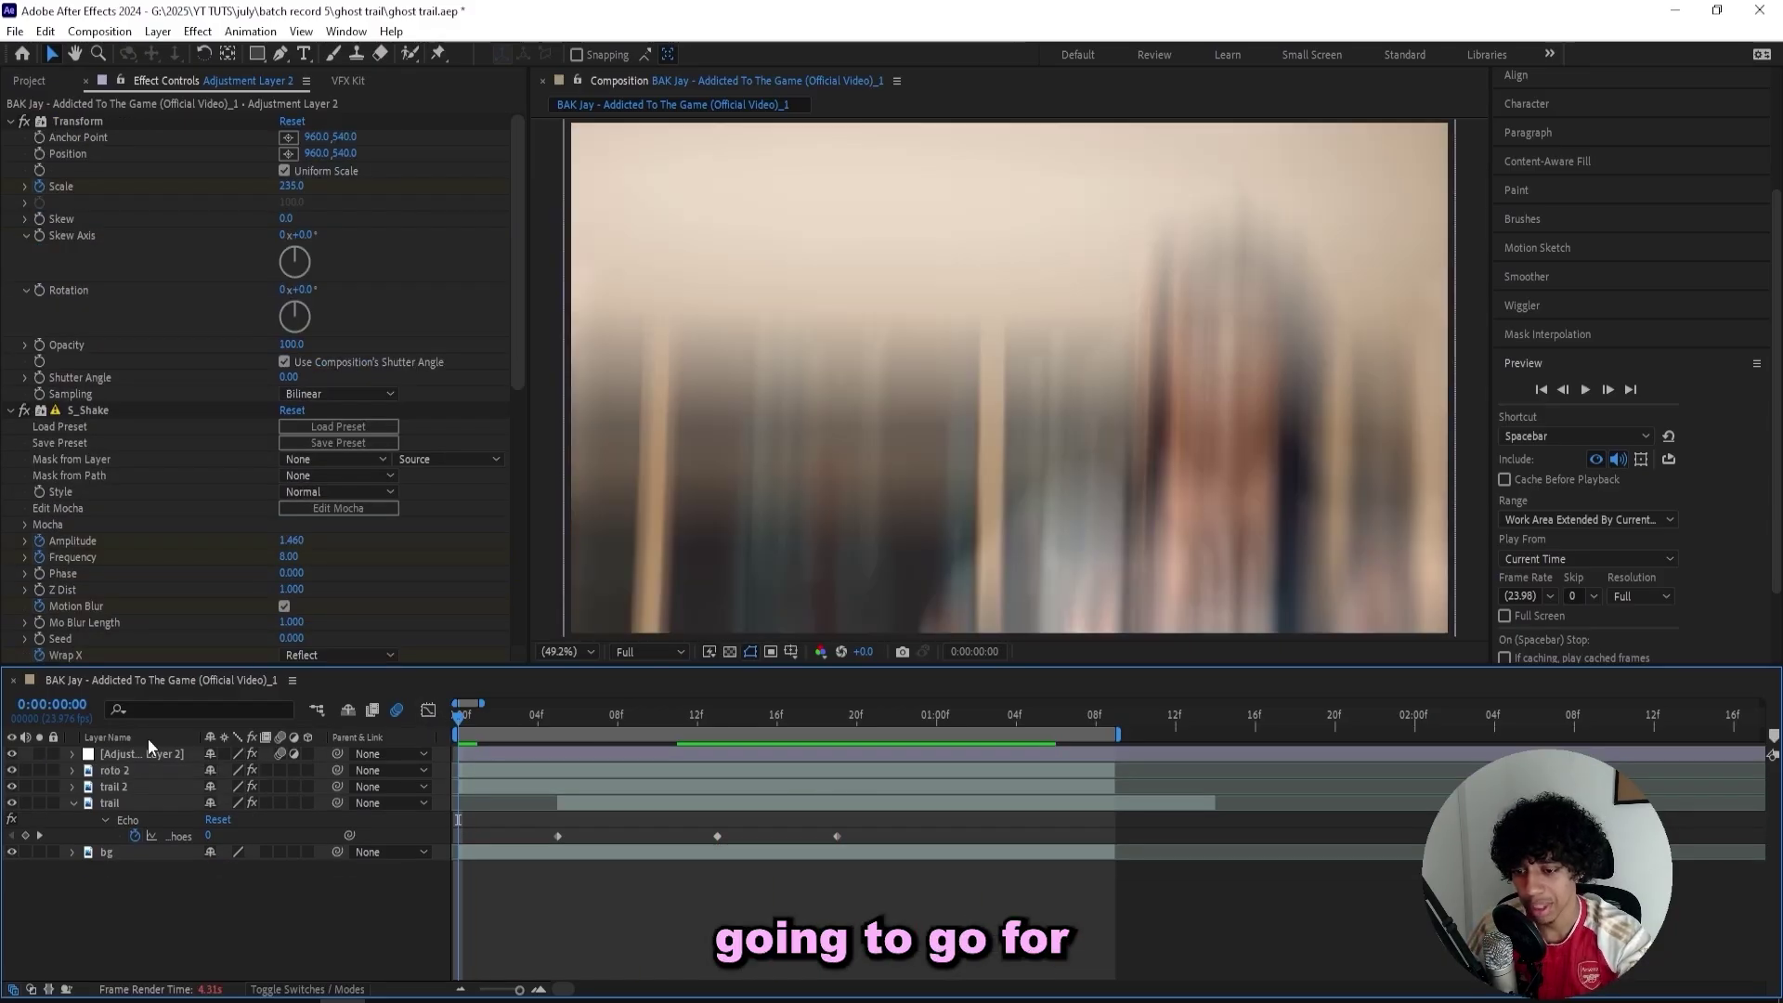
# - Preview the composition with the vertical shake and ghost trails together
pyautogui.click(487, 715)
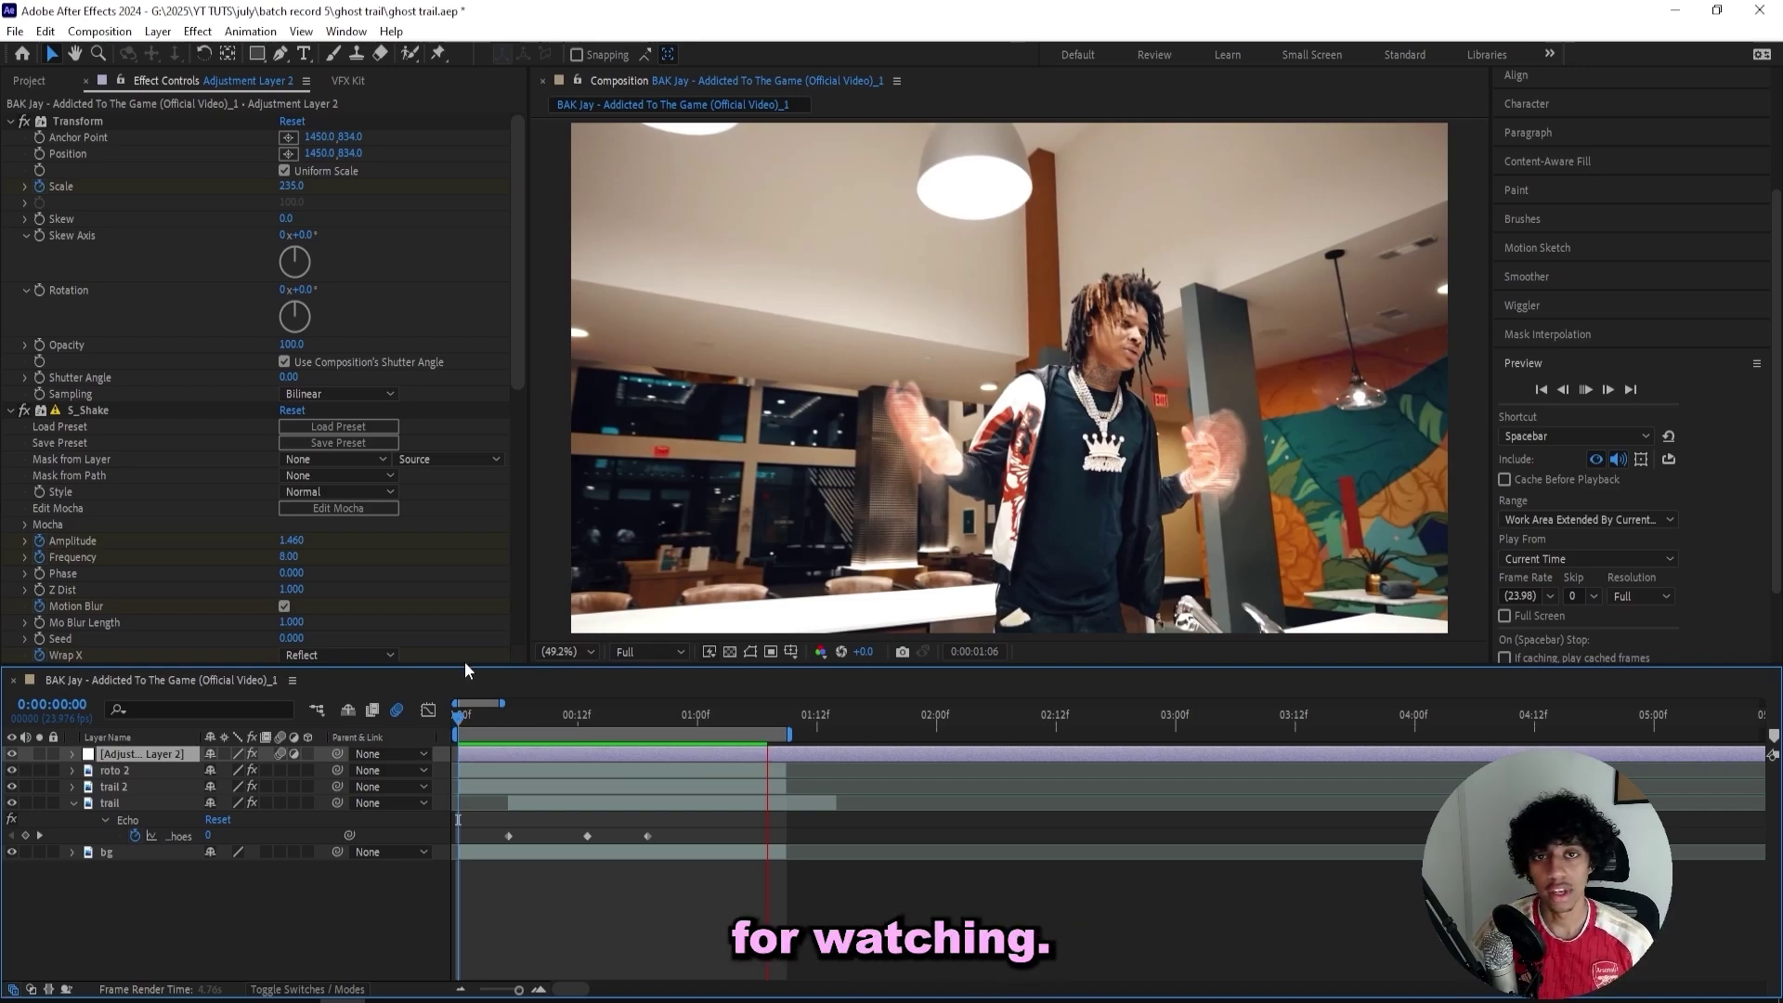
pyautogui.press('space')
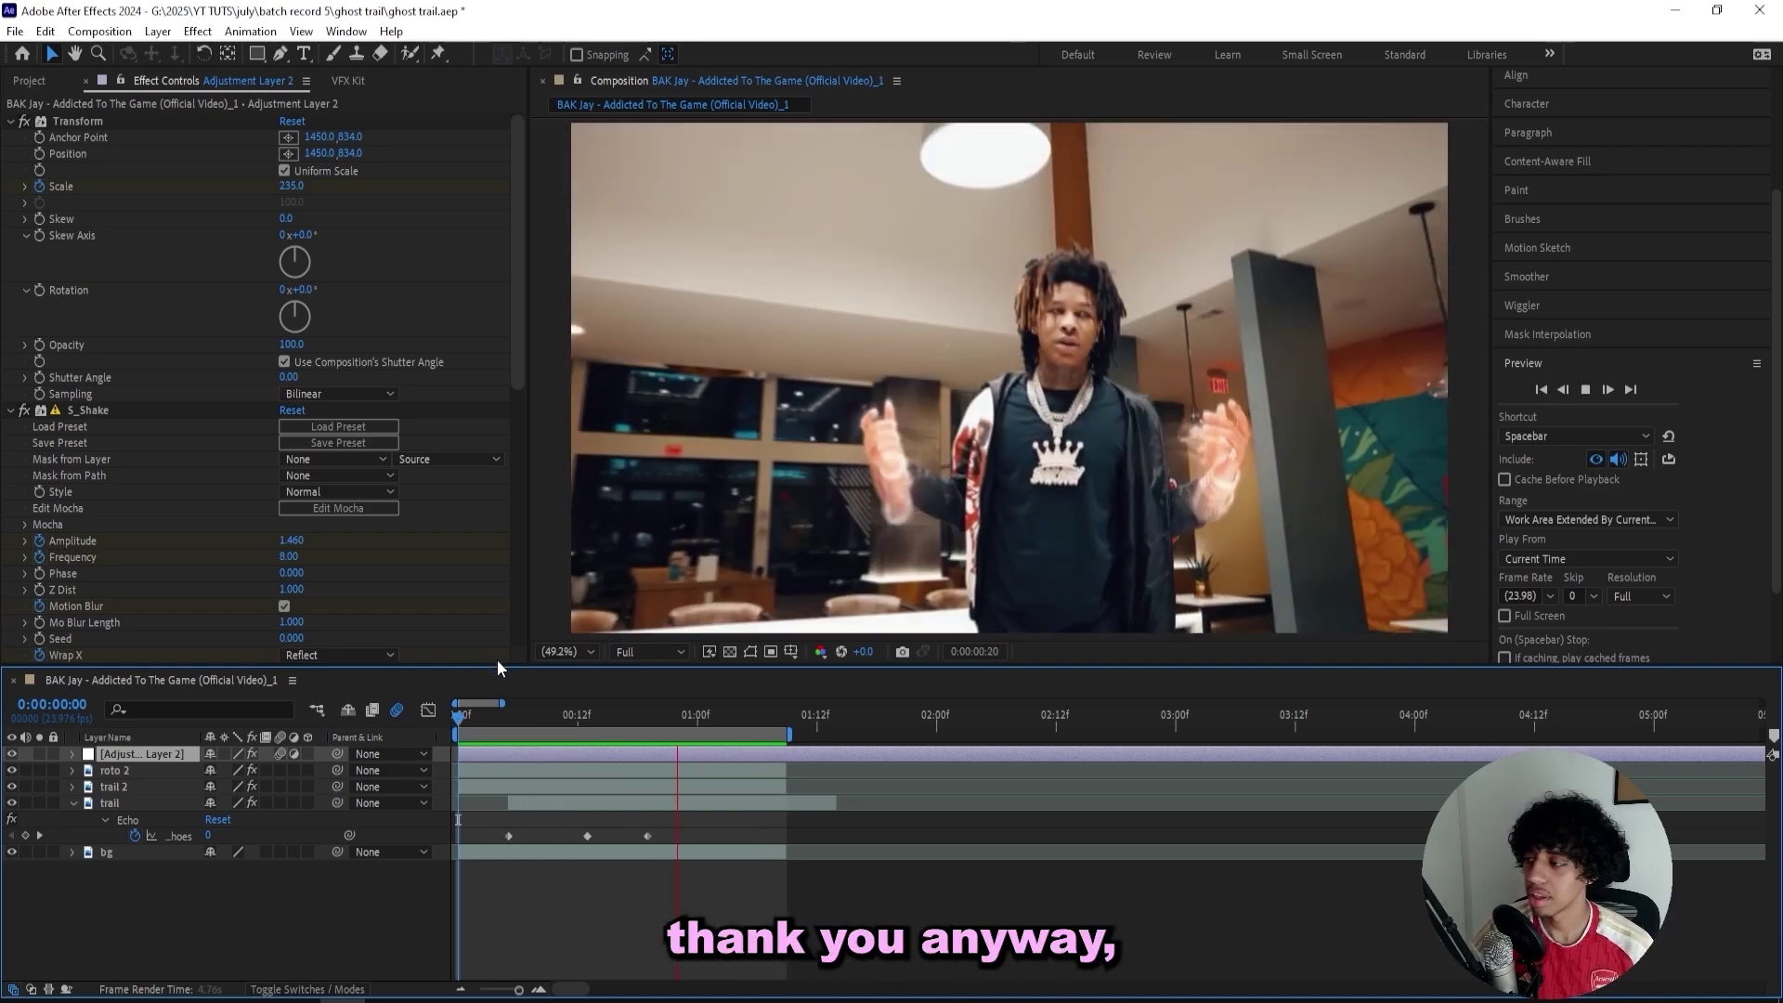